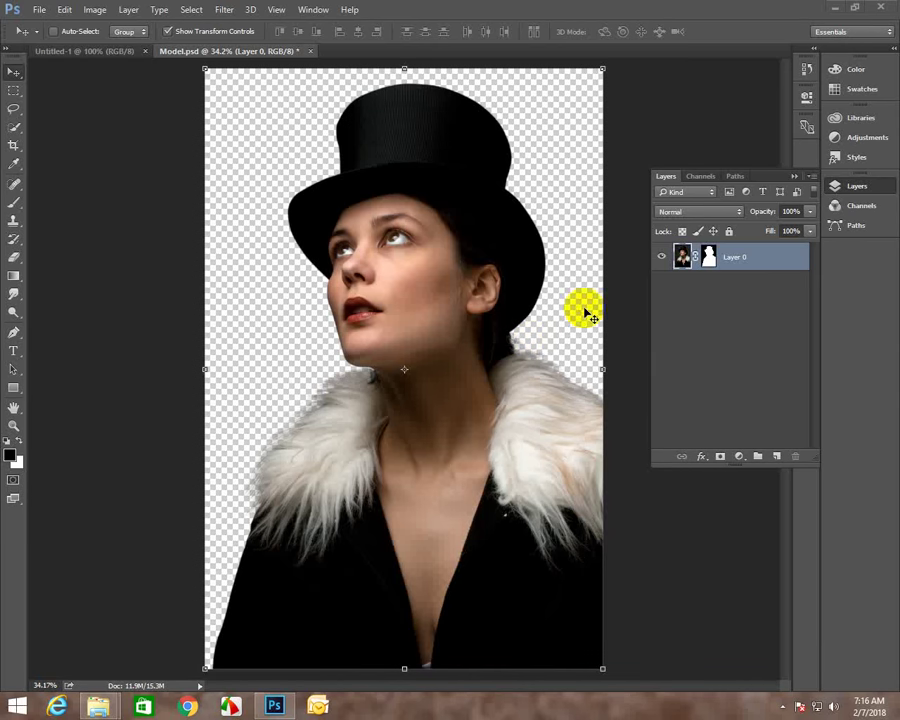
Add Layer 1 beneath the masked model layer and fill it with 50% gray.
click(392, 347)
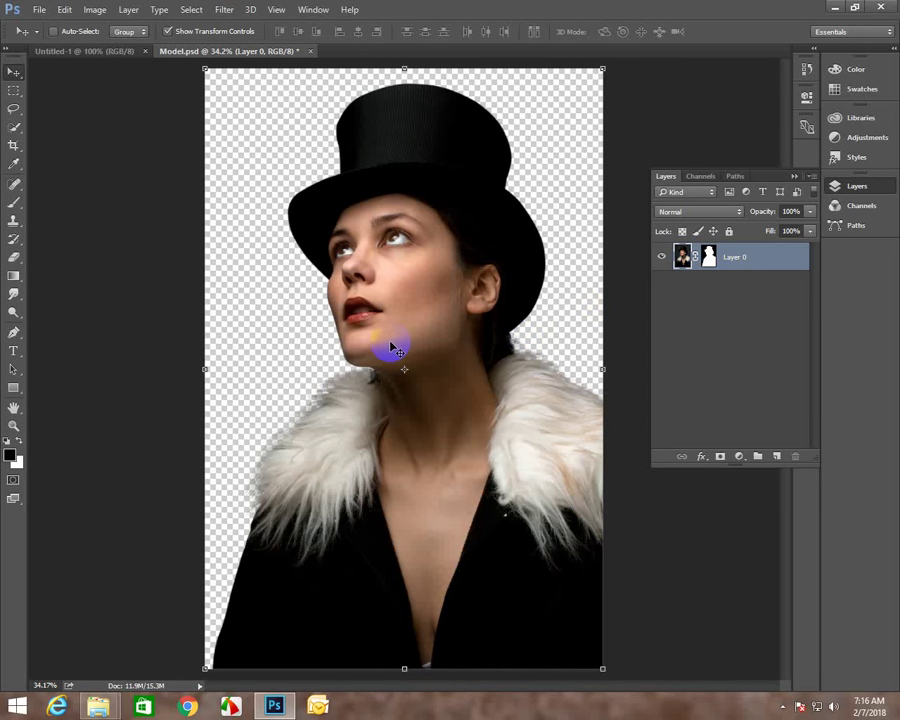
click(720, 260)
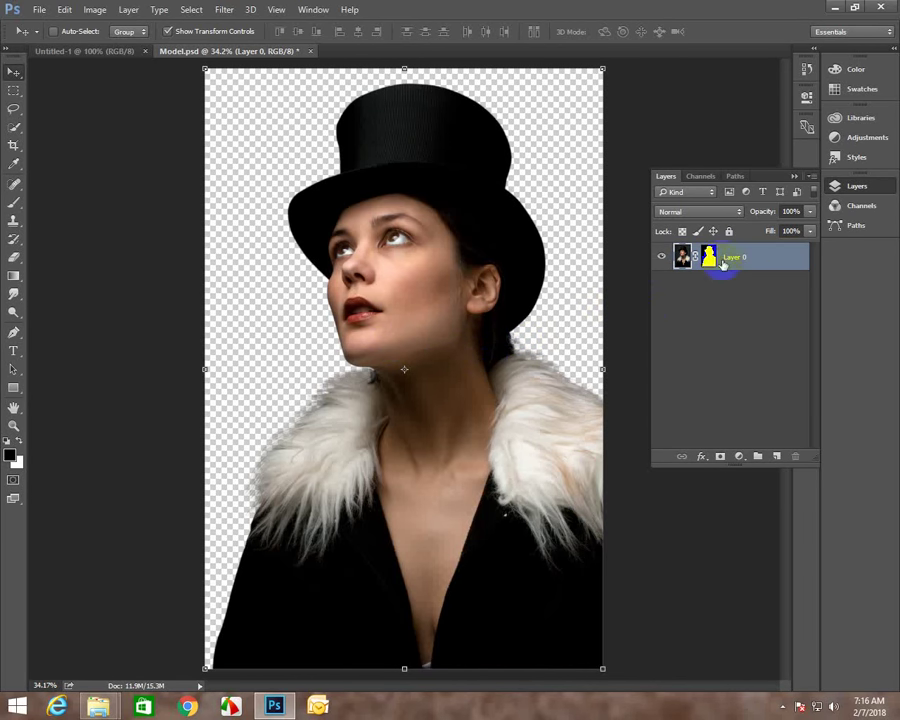
click(776, 456)
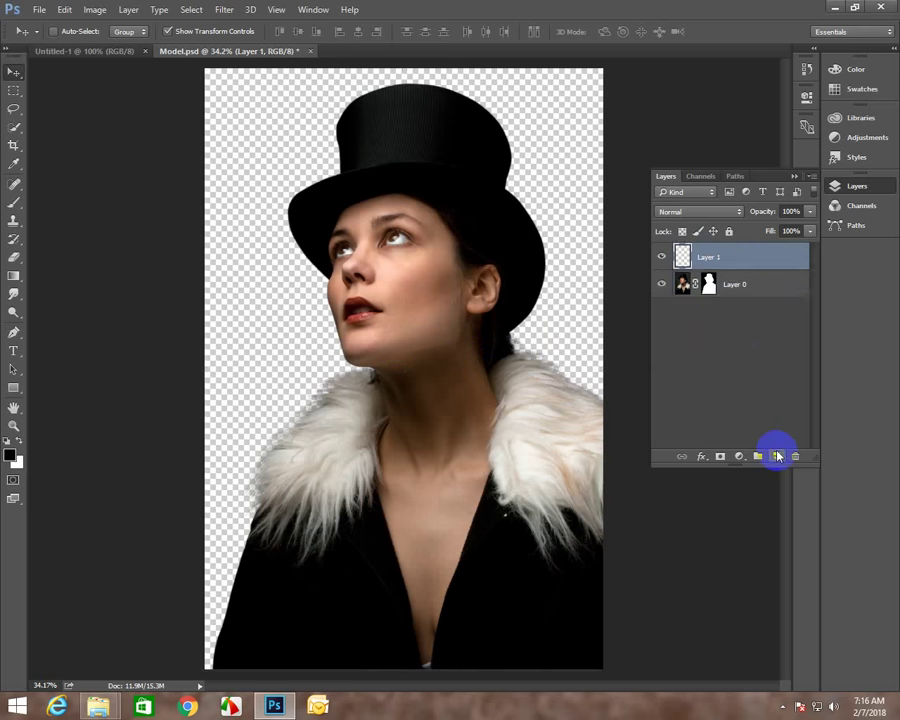
drag(751, 257, 748, 353)
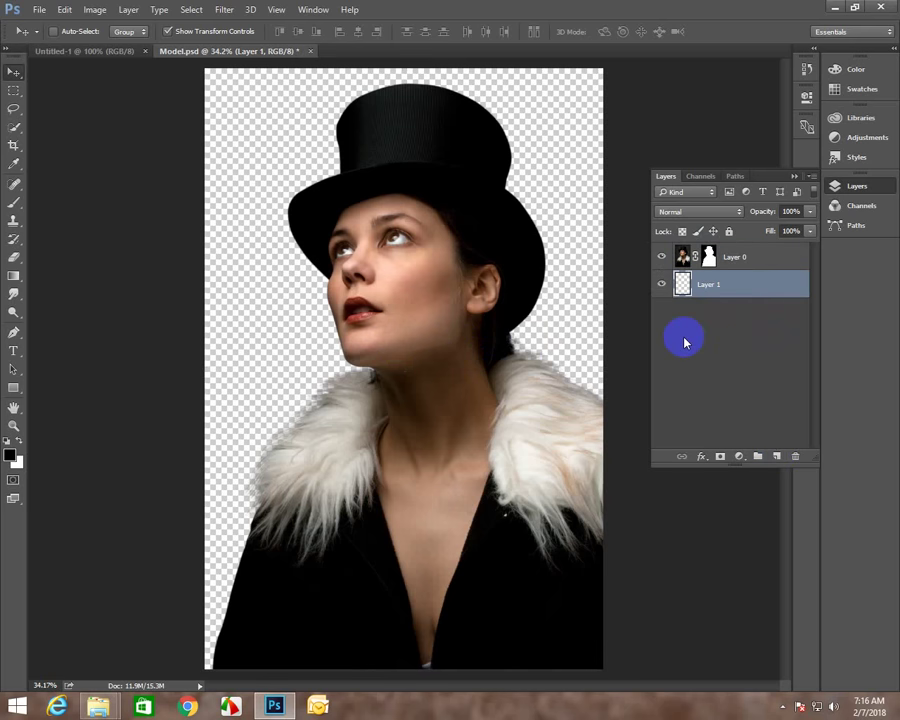
key(shift+F5)
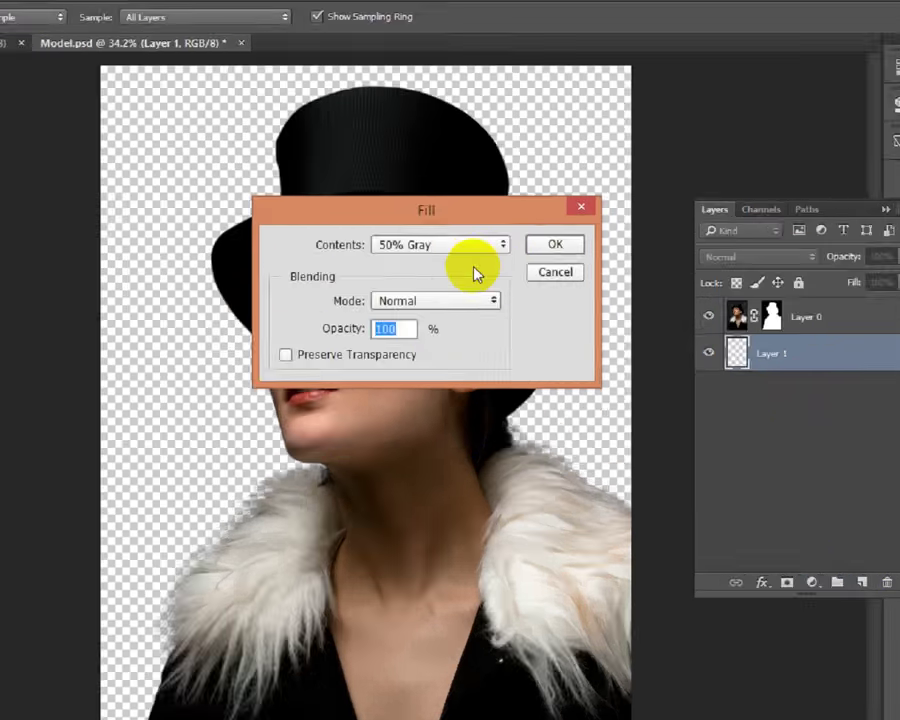
click(468, 247)
click(468, 247)
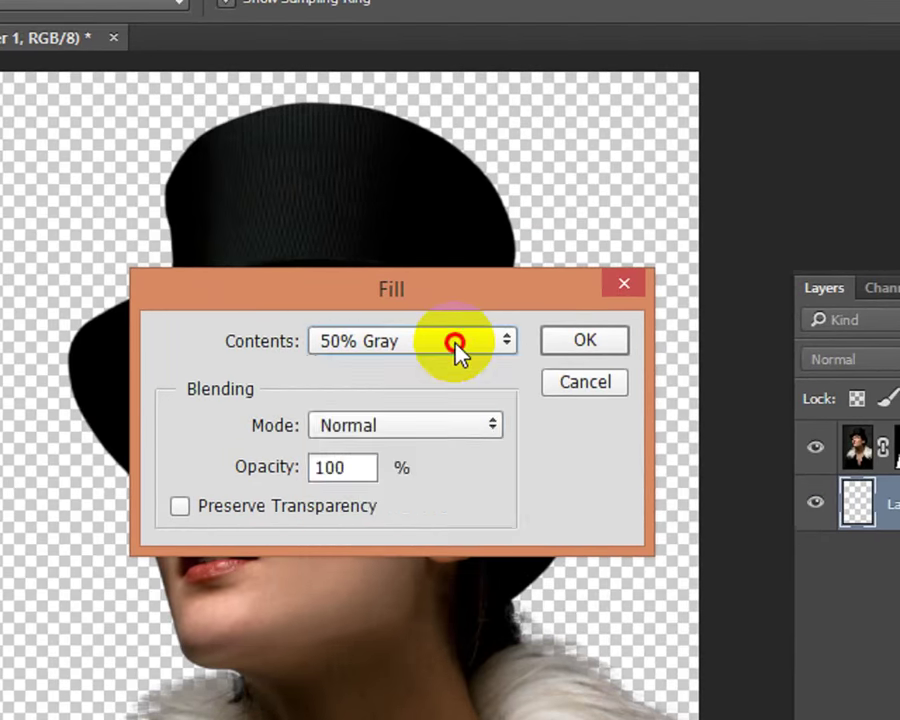
click(560, 345)
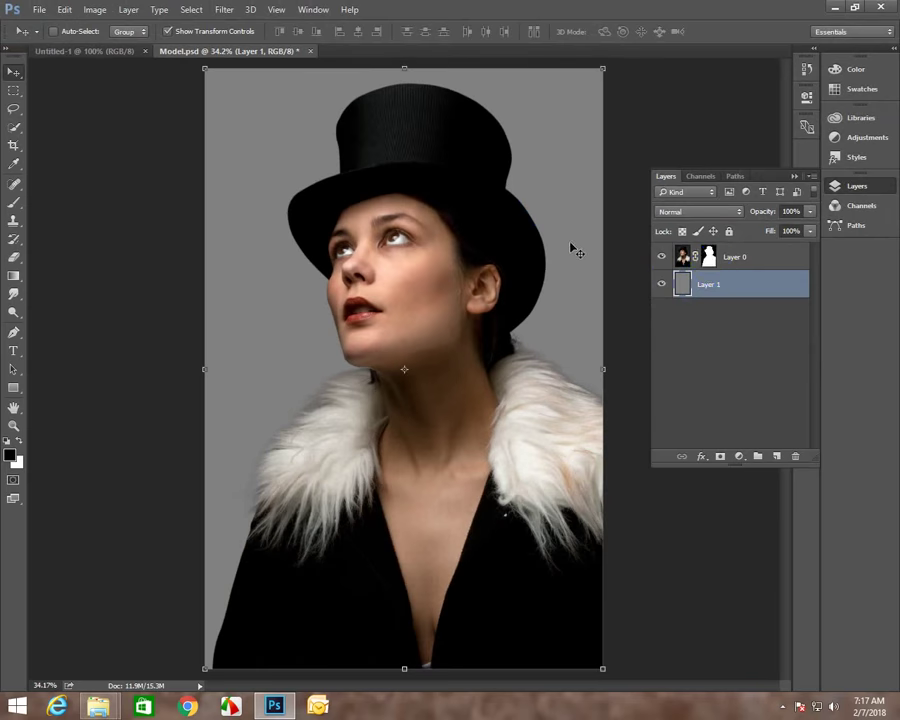
click(713, 261)
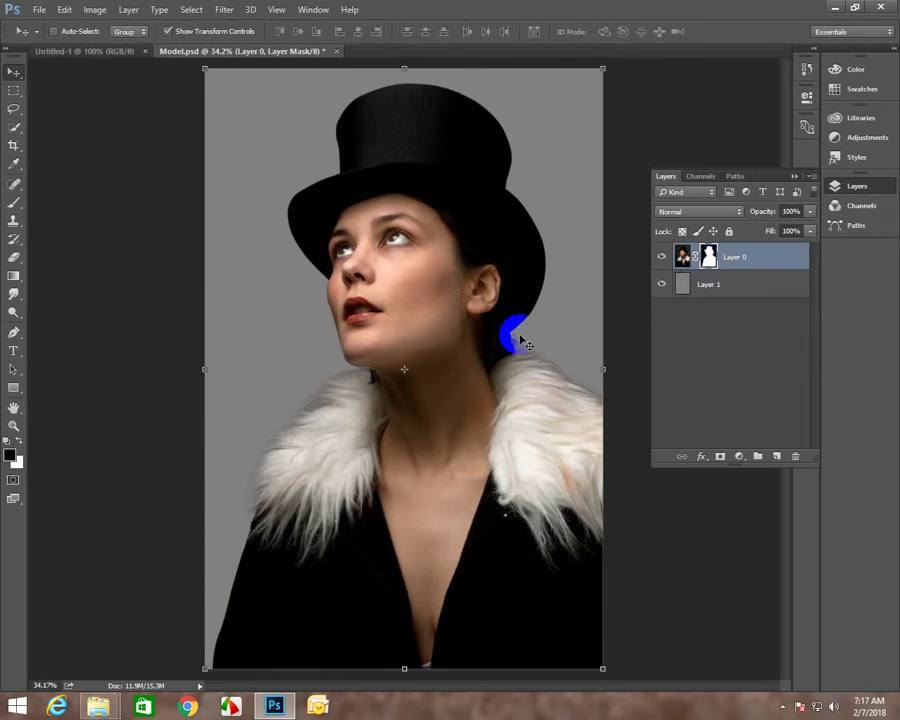
Zoom in on the fur collar and ready a 40 px fan bristle brush on Layer 0's mask.
key(z)
drag(321, 422, 374, 470)
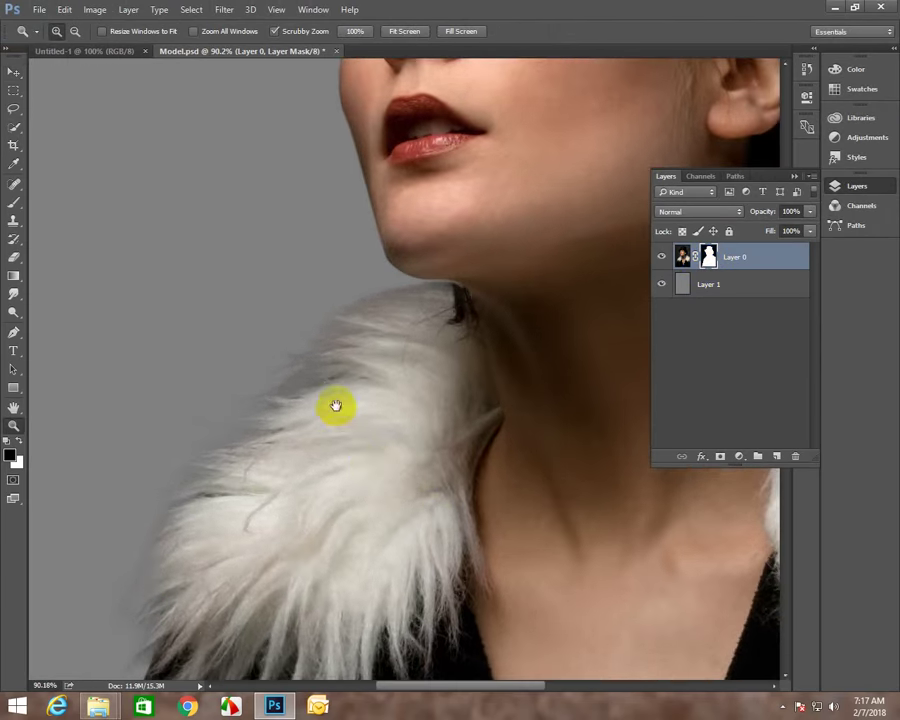
drag(336, 405, 417, 332)
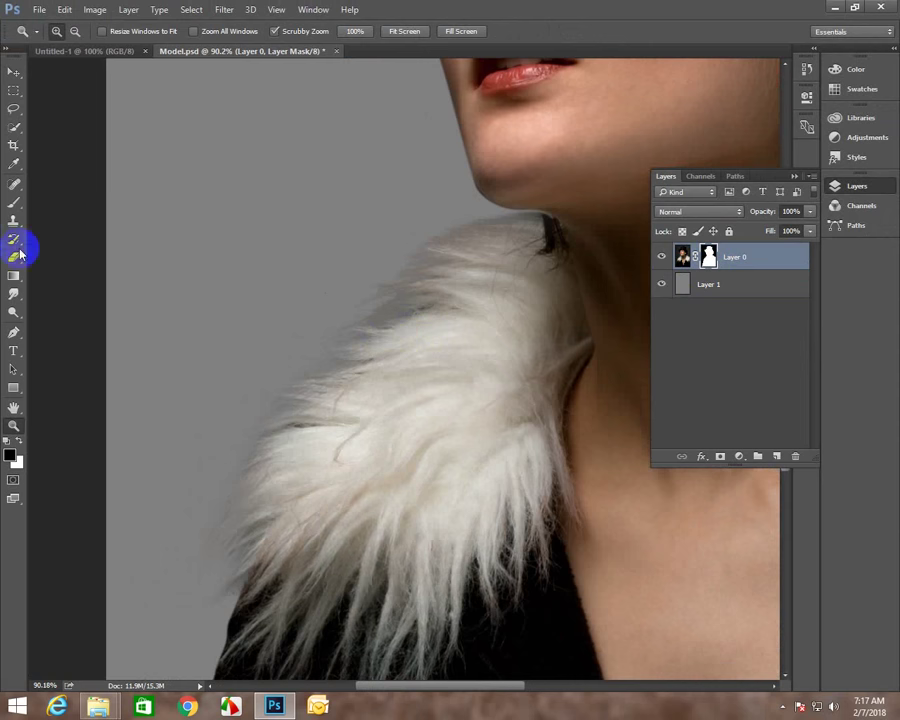
click(15, 208)
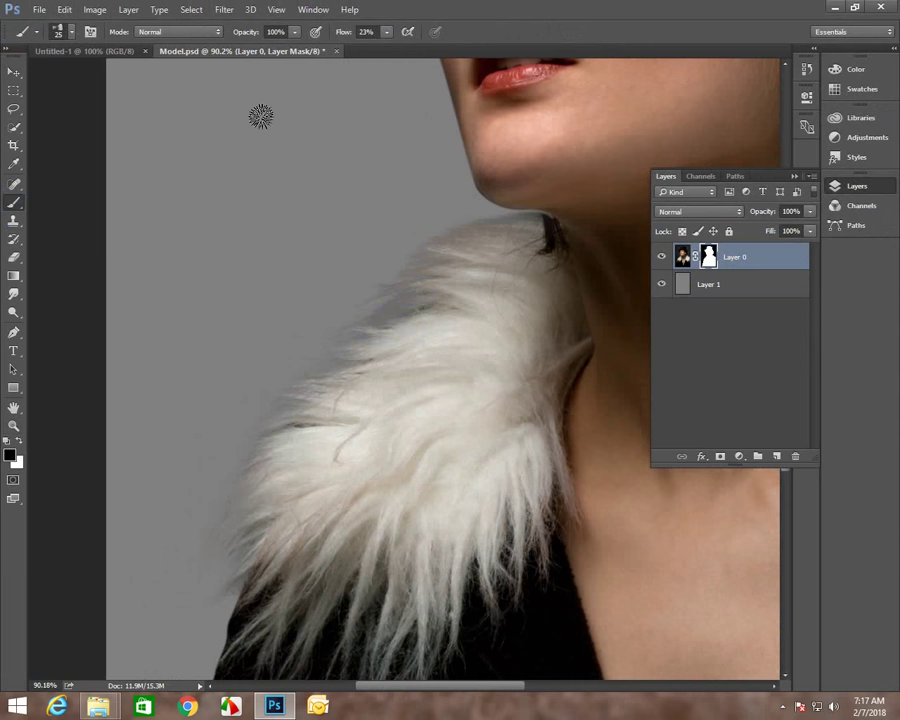
right_click(205, 150)
click(320, 332)
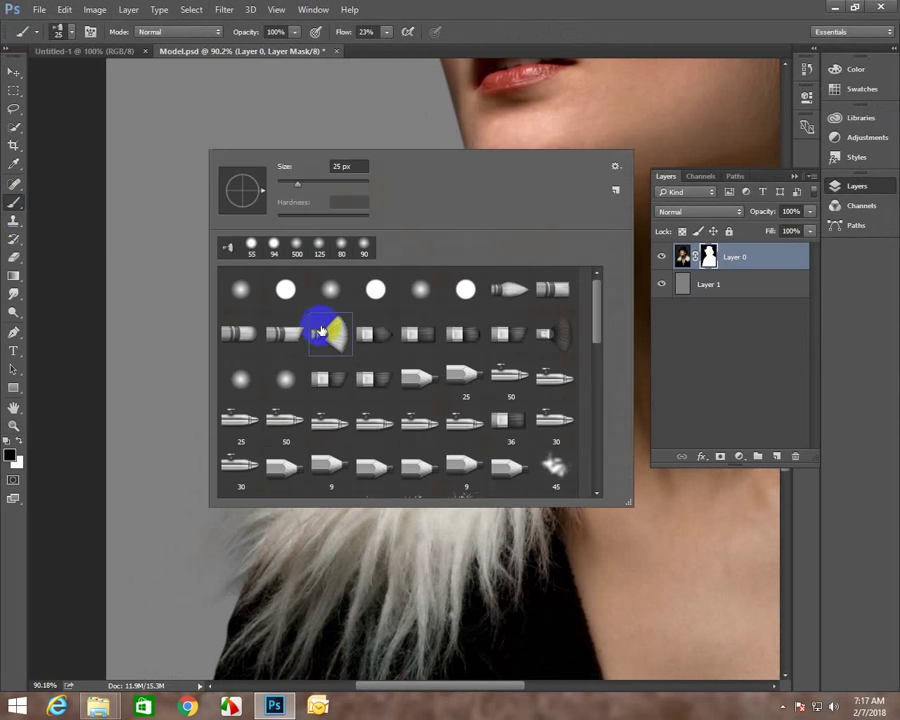
drag(295, 185, 300, 184)
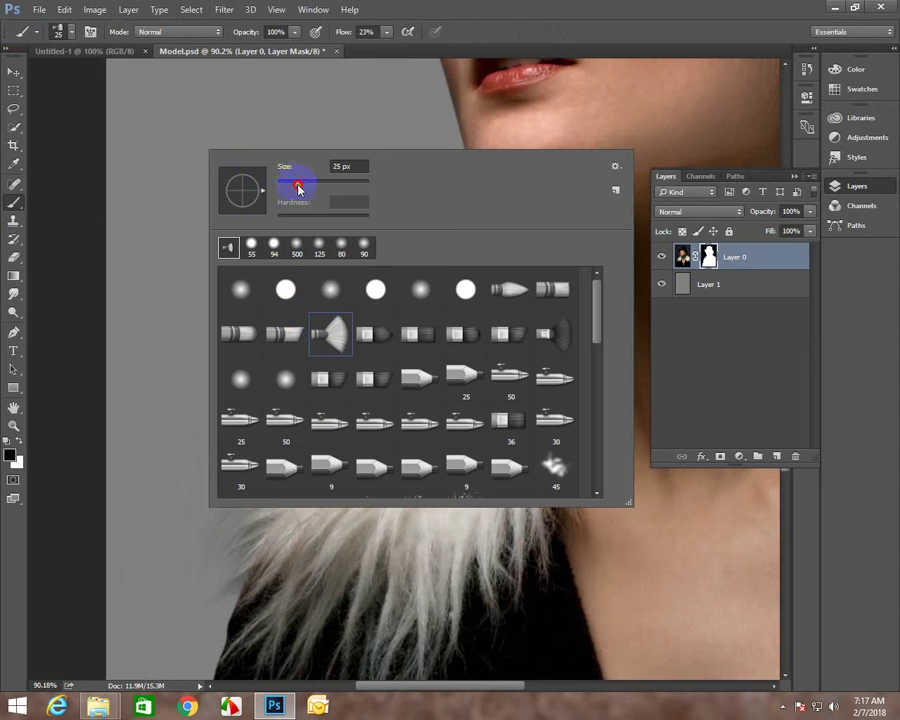
key(Return)
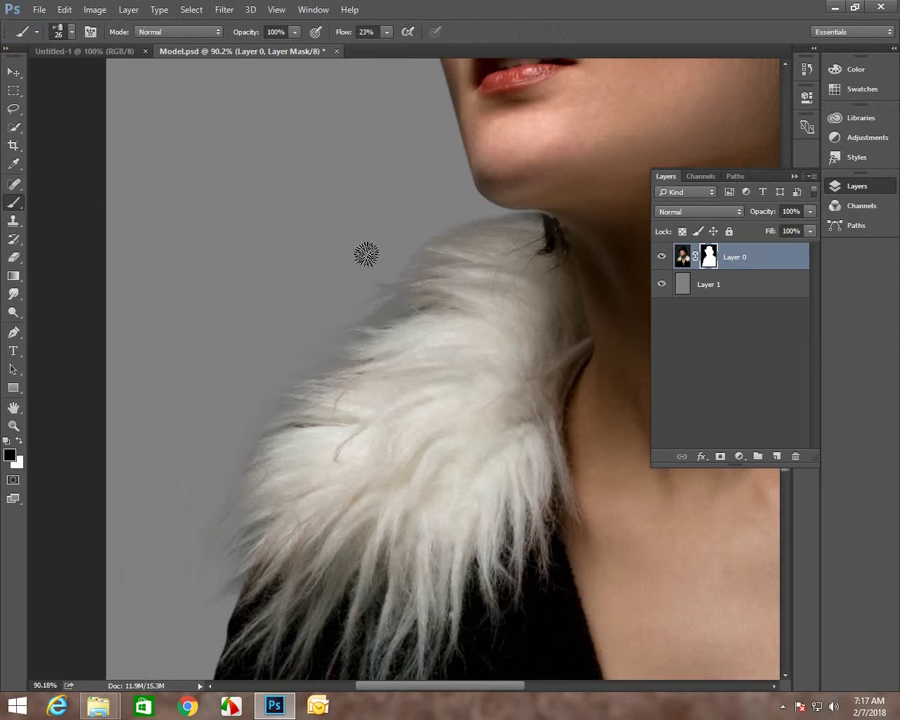
key(bracketright)
key(bracketright)
key(bracketright)
key(bracketright)
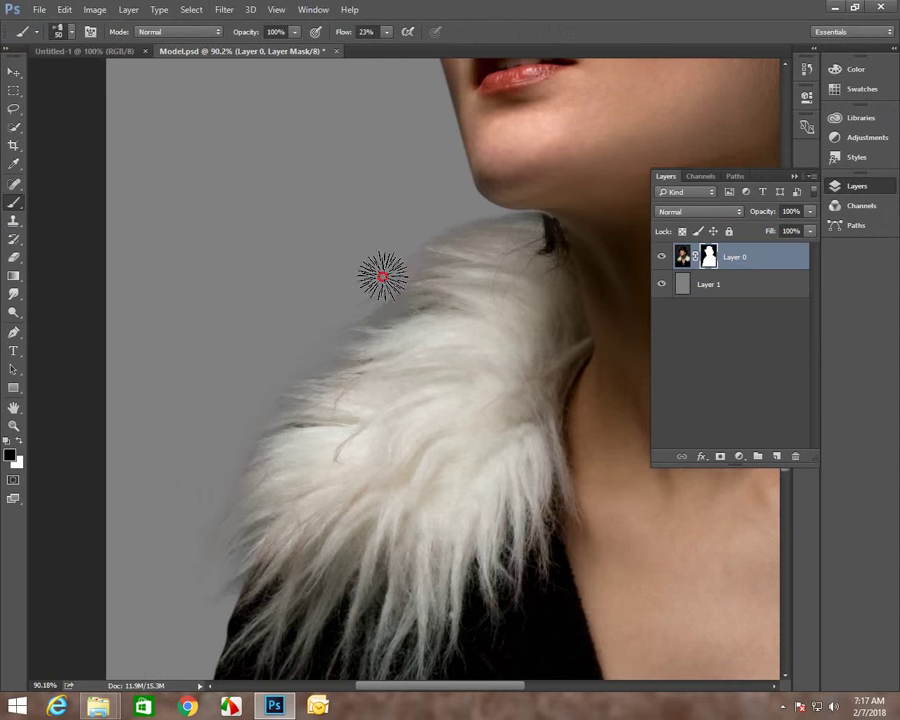
click(708, 256)
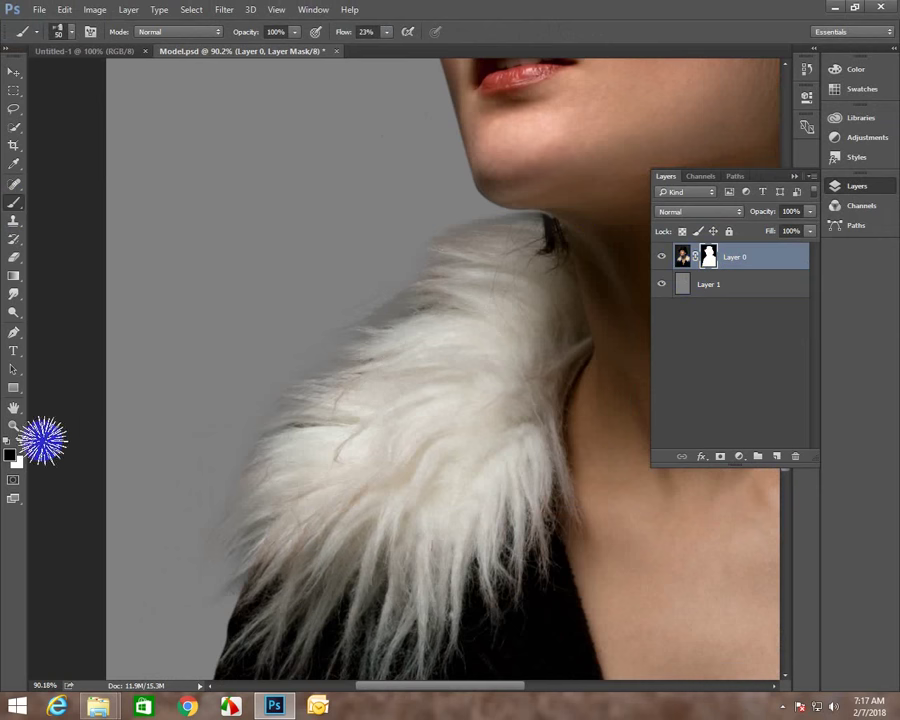
key(bracketleft)
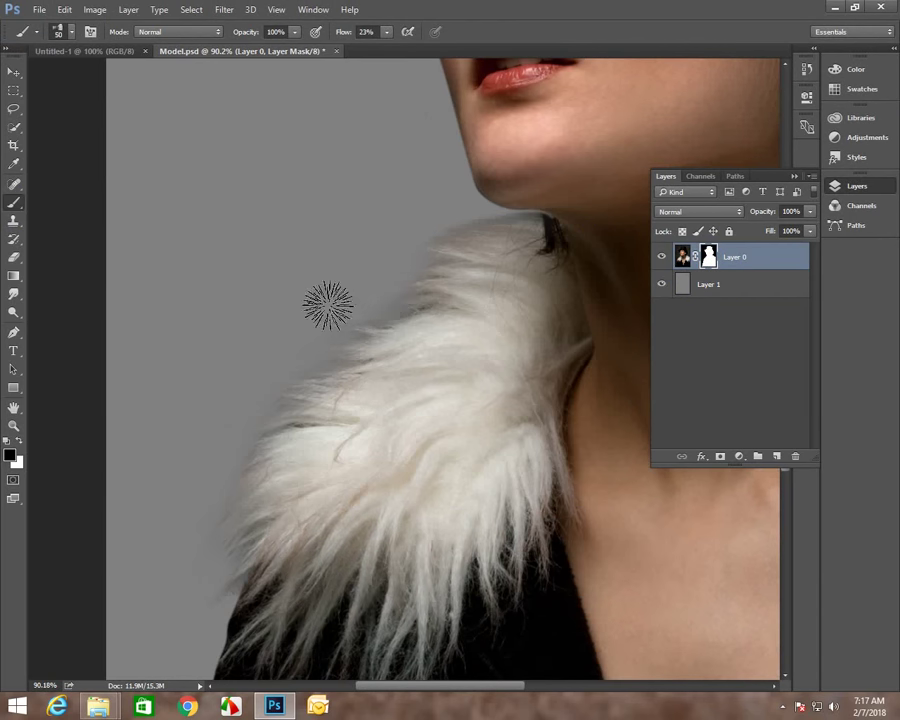
key(bracketleft)
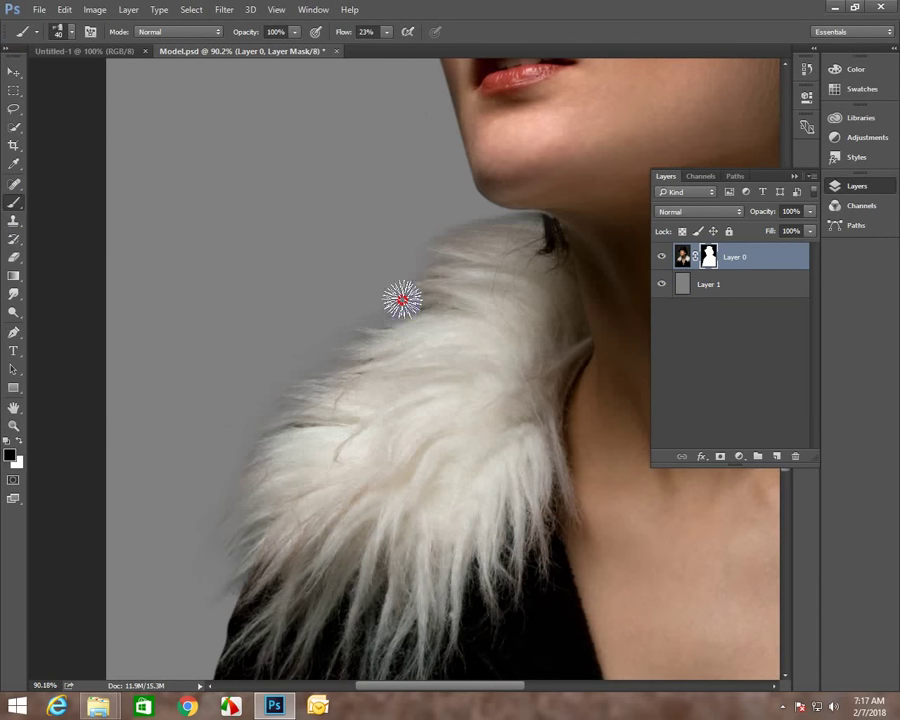
Paint fur strands into the mask along the collar's outer, upper and lower edges.
drag(290, 383, 245, 438)
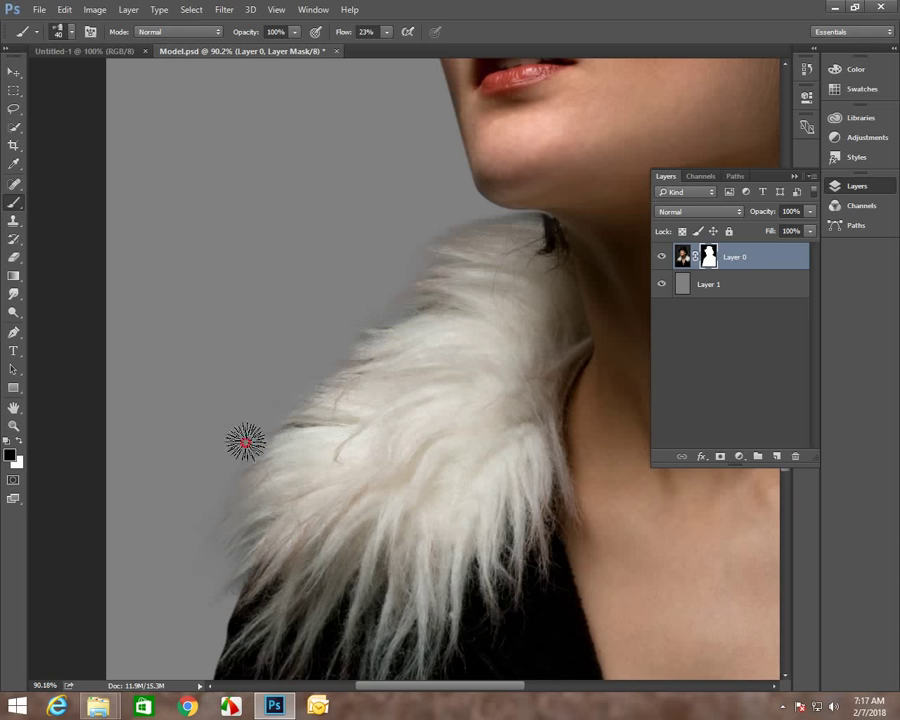
mouse_move(215, 500)
mouse_down()
mouse_move(219, 537)
mouse_move(205, 593)
mouse_up()
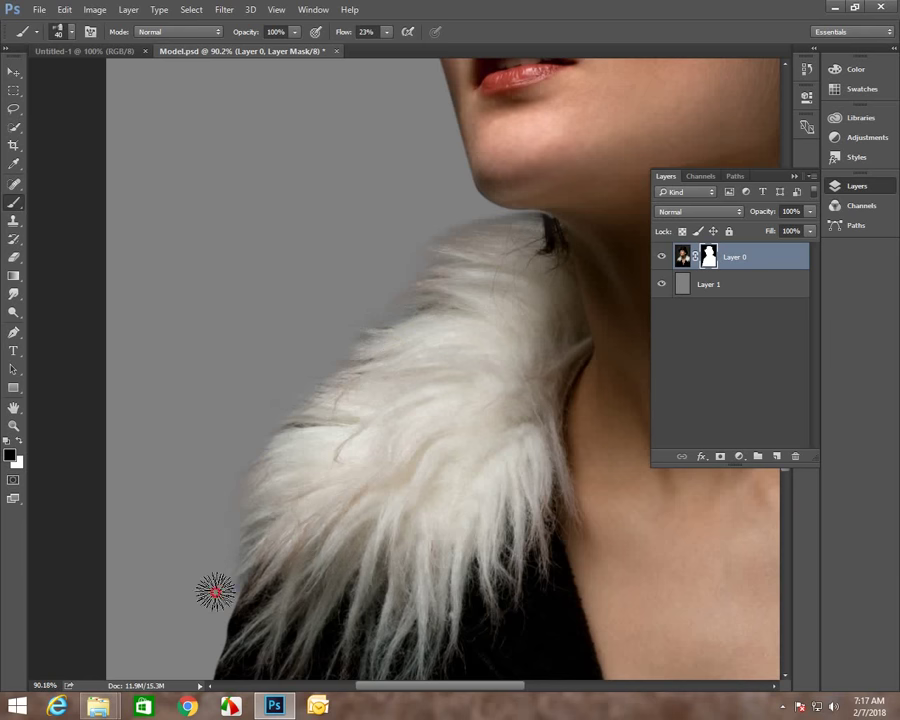
drag(231, 528, 267, 428)
drag(307, 381, 378, 341)
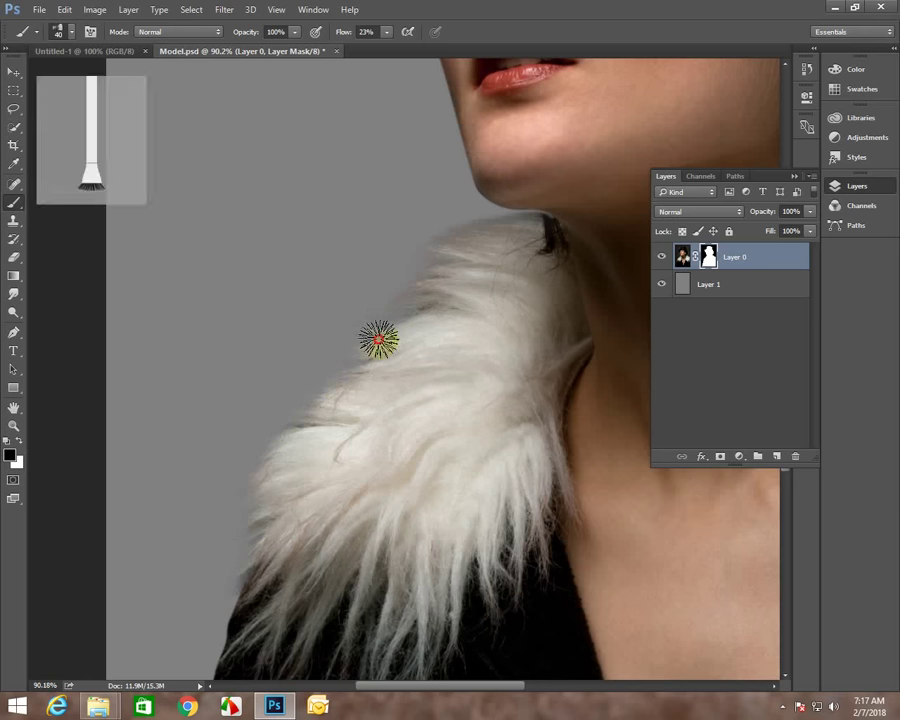
drag(416, 252, 460, 224)
key(bracketleft)
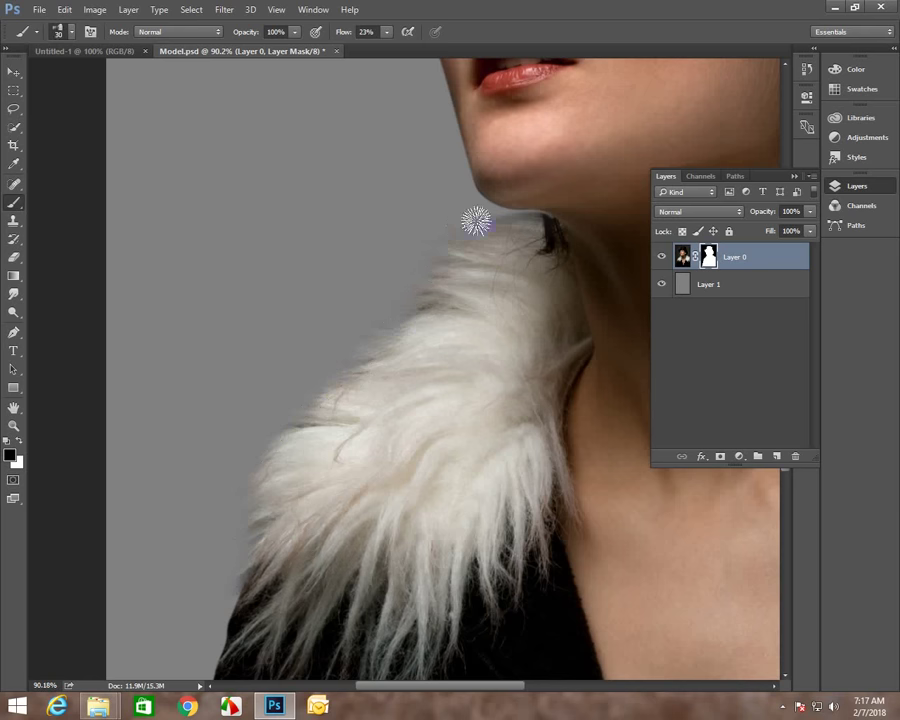
mouse_move(521, 217)
mouse_down()
mouse_move(458, 228)
mouse_move(510, 211)
mouse_move(458, 232)
mouse_move(486, 216)
mouse_up()
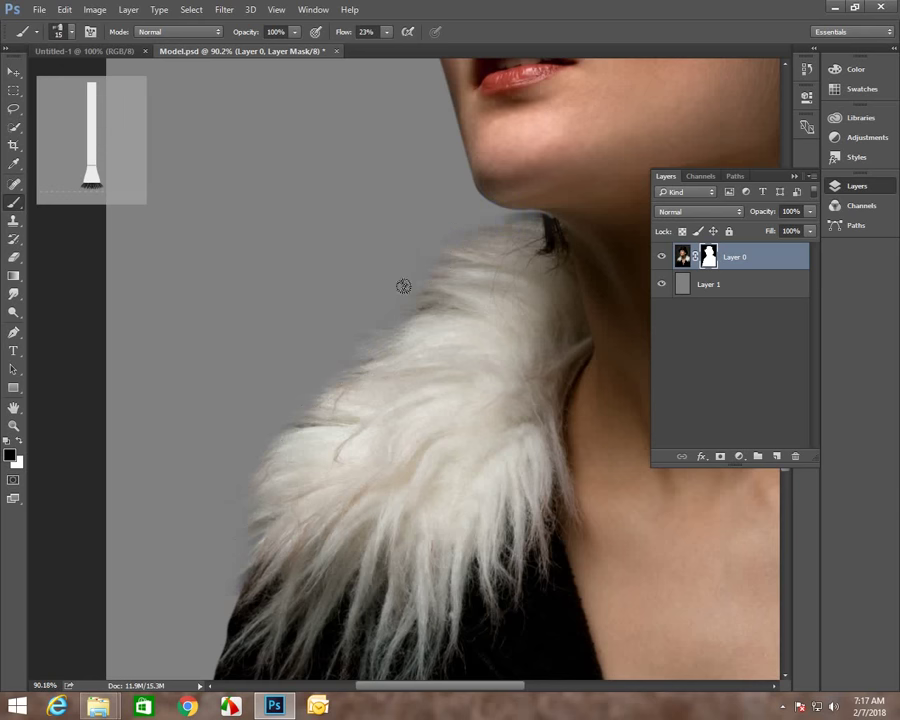
click(376, 318)
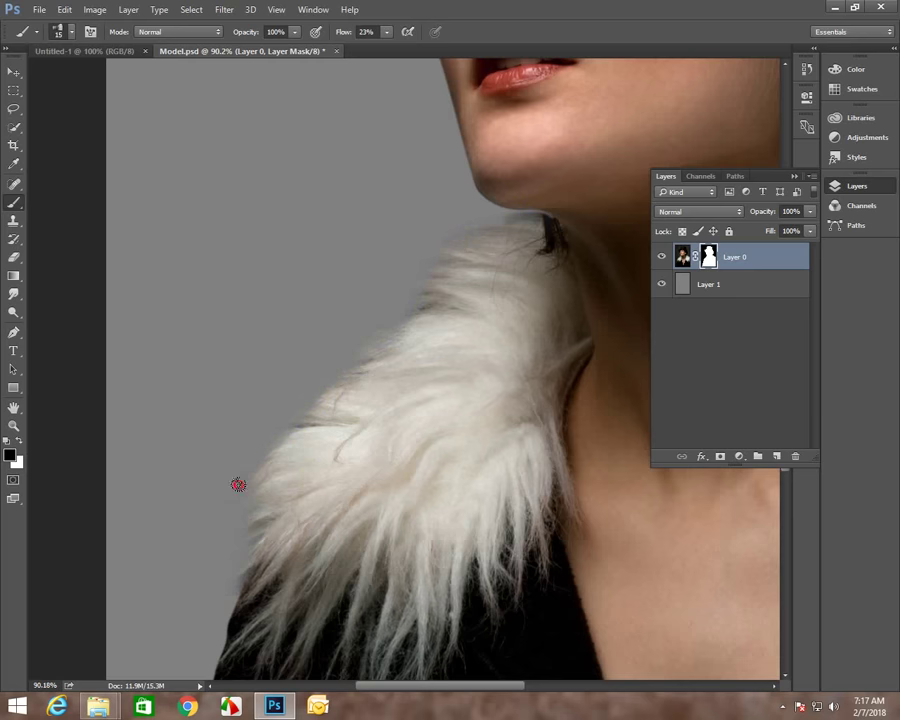
mouse_move(238, 485)
mouse_down()
mouse_move(321, 476)
mouse_move(410, 390)
mouse_move(322, 377)
mouse_up()
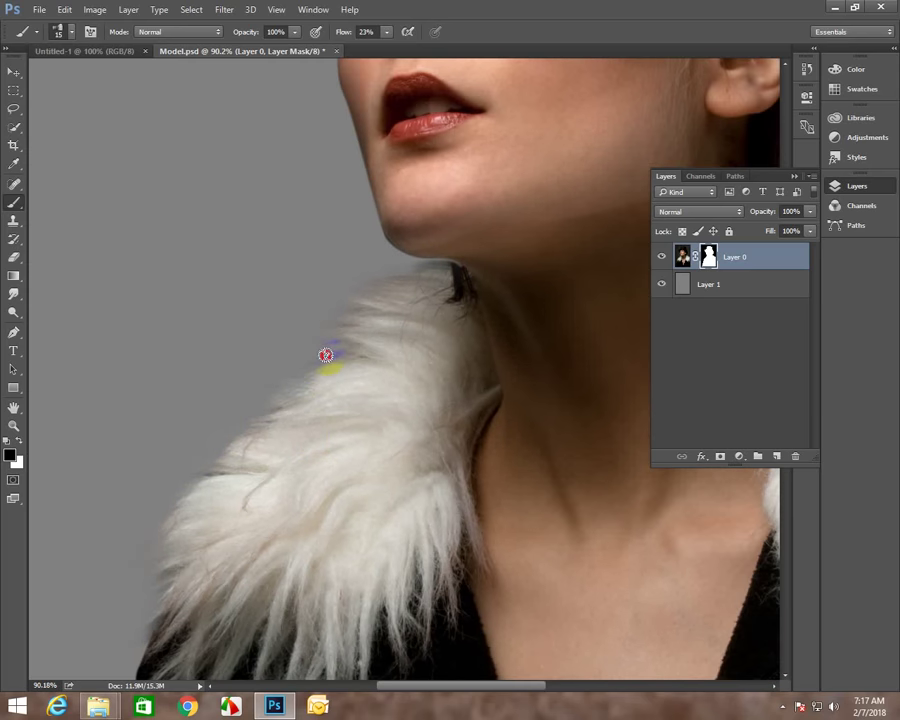
Refine the mask along the chin, right collar and hair edges with a smaller brush.
scroll(307, 335, right, 5)
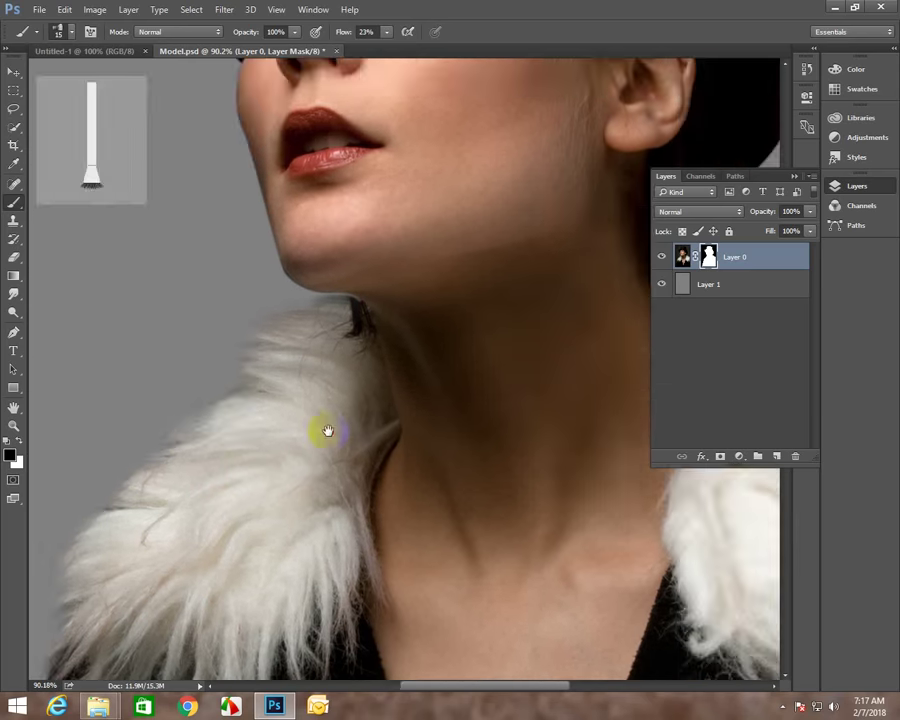
scroll(320, 426, up, 3)
key(bracketleft)
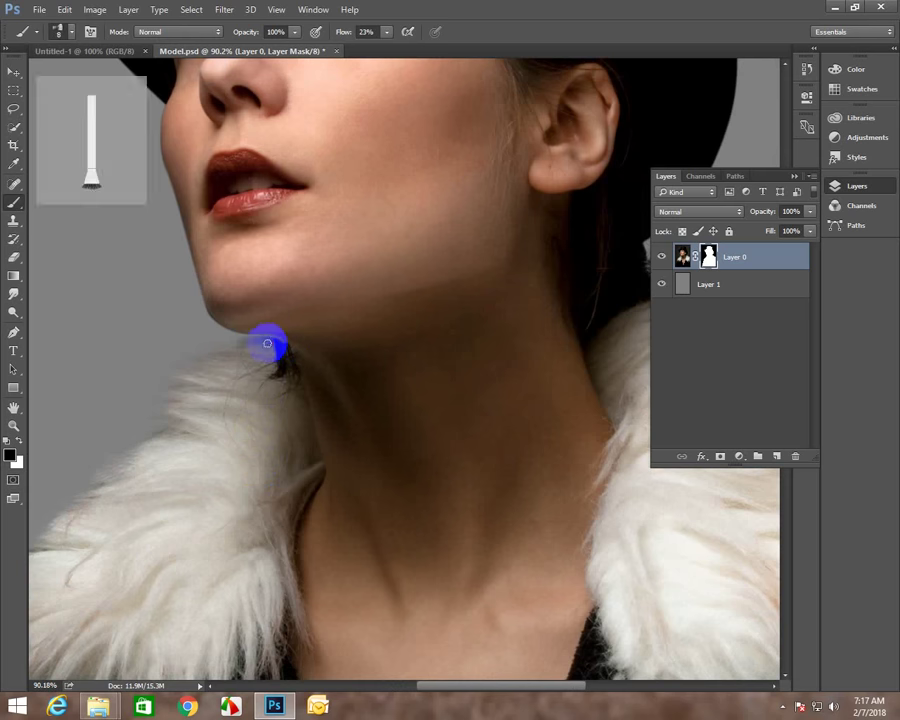
mouse_move(267, 344)
mouse_down()
mouse_move(223, 346)
mouse_move(252, 340)
mouse_up()
drag(350, 436, 151, 448)
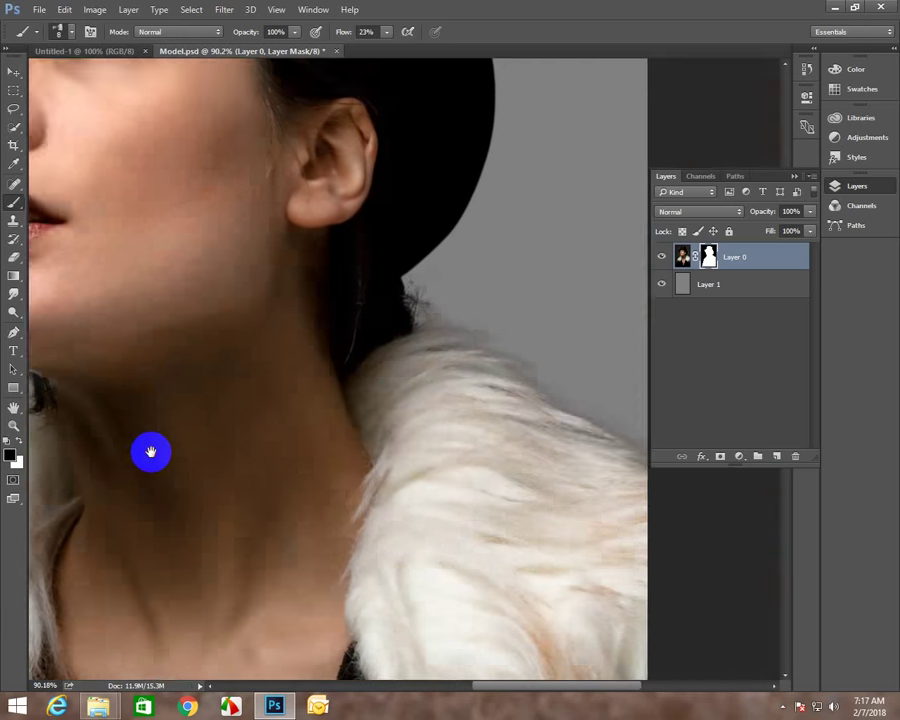
key(bracketright)
drag(388, 362, 415, 285)
key(bracketright)
key(bracketright)
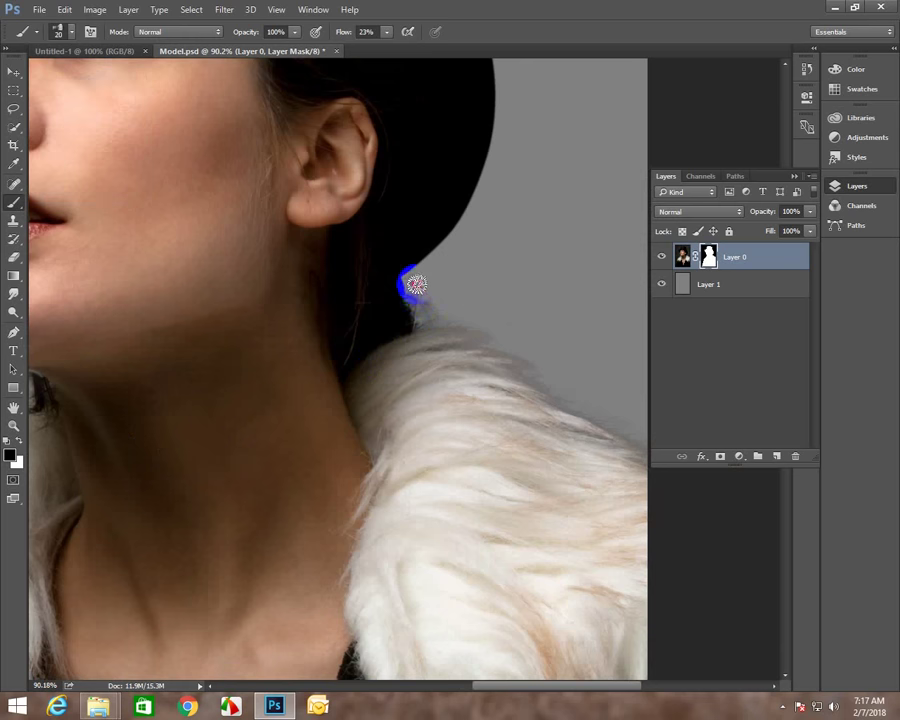
mouse_move(443, 323)
mouse_down()
mouse_move(573, 373)
mouse_move(641, 446)
mouse_up()
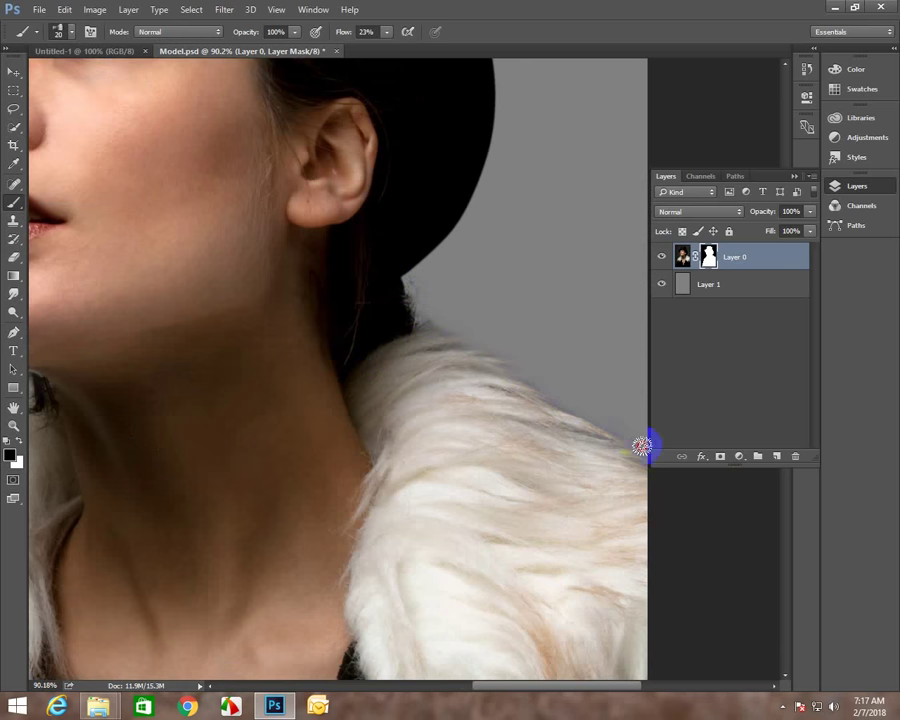
drag(590, 416, 609, 424)
mouse_move(508, 344)
mouse_down()
mouse_move(438, 315)
mouse_move(410, 283)
mouse_move(426, 312)
mouse_move(417, 287)
mouse_move(461, 306)
mouse_up()
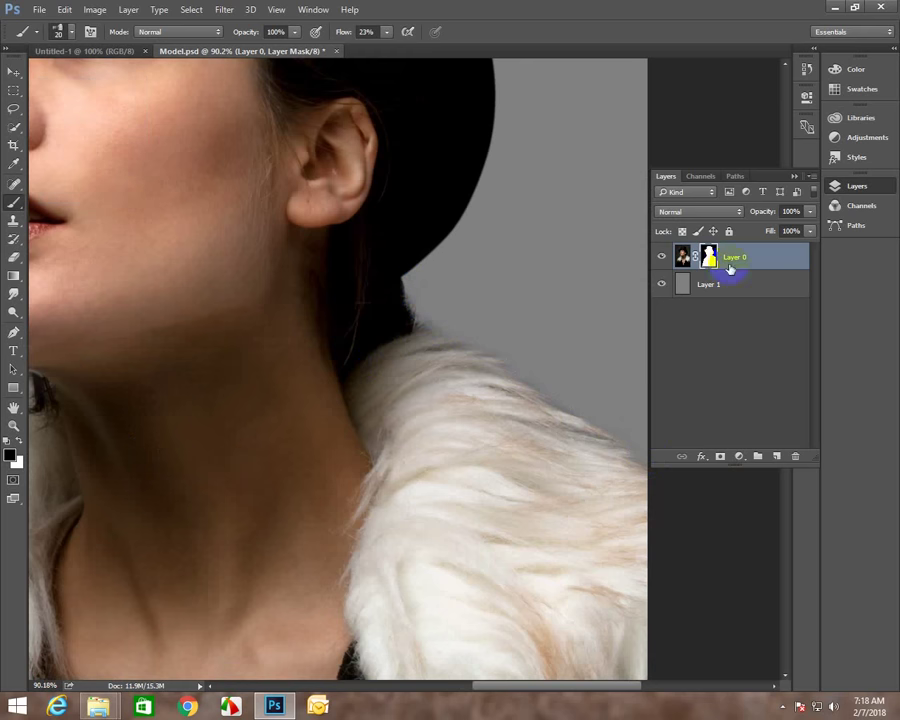
Fit the image on screen and close the blank Untitled-1 document.
right_click(352, 350)
click(372, 354)
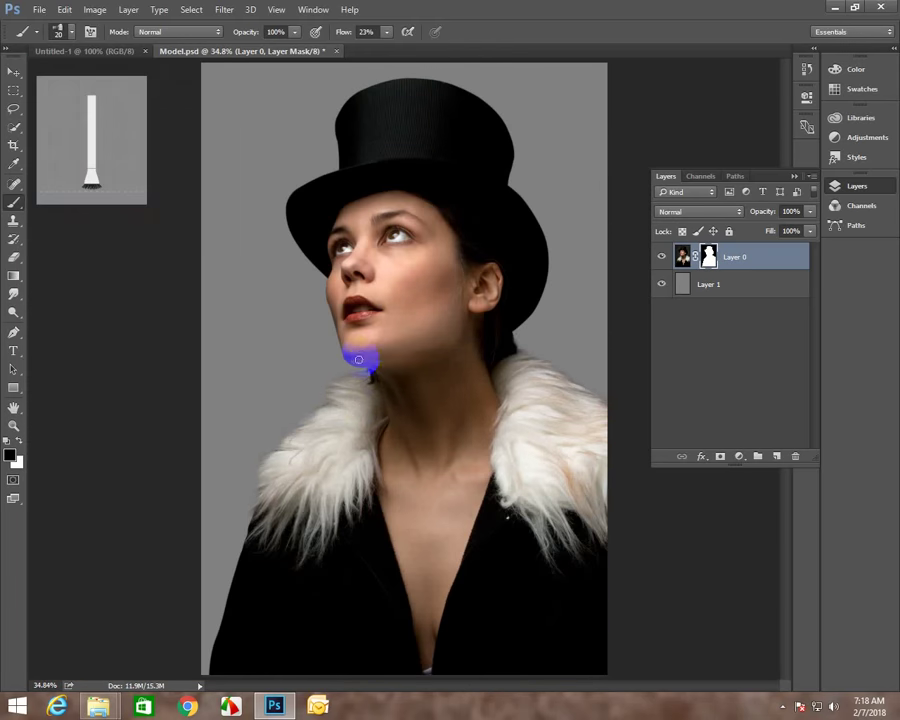
key(z)
key(v)
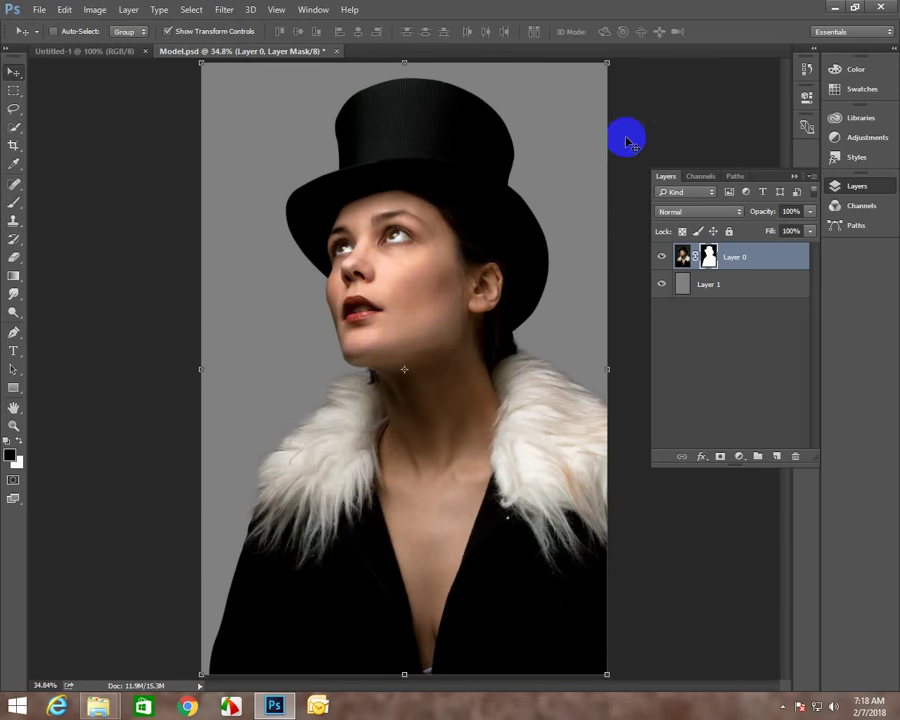
mouse_move(627, 143)
mouse_down()
mouse_move(621, 185)
mouse_move(428, 250)
mouse_up()
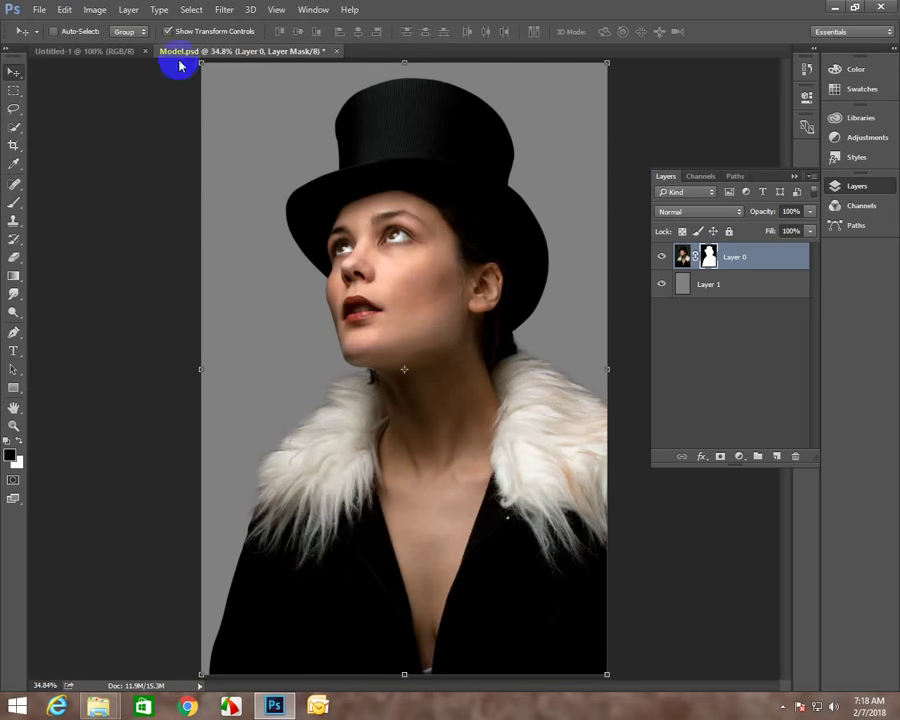
click(115, 51)
click(143, 51)
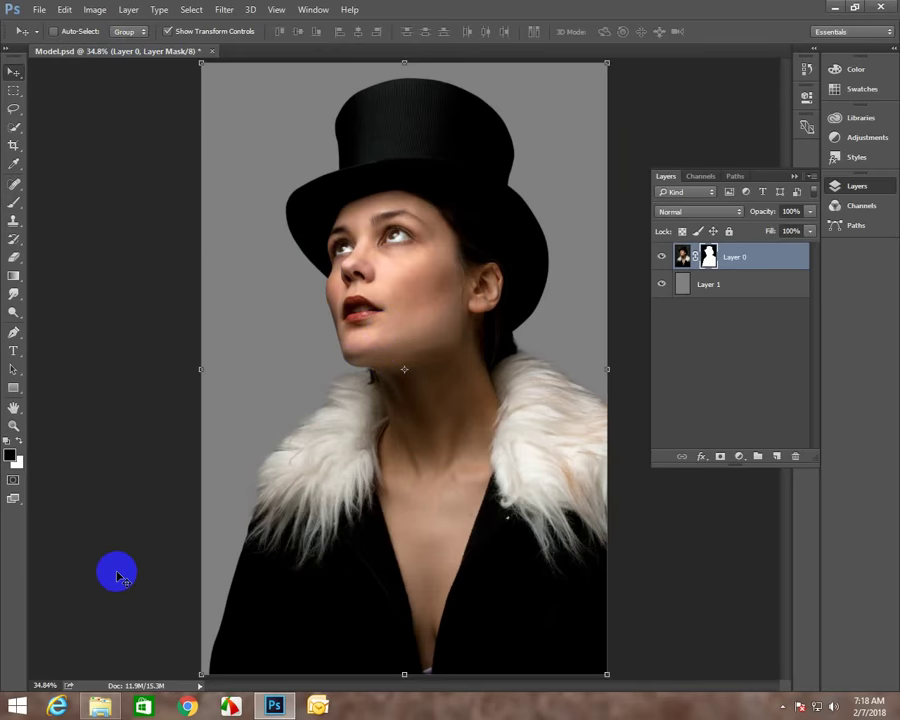
Drag the star wallpaper image from Explorer into Photoshop to open it.
click(100, 706)
click(251, 386)
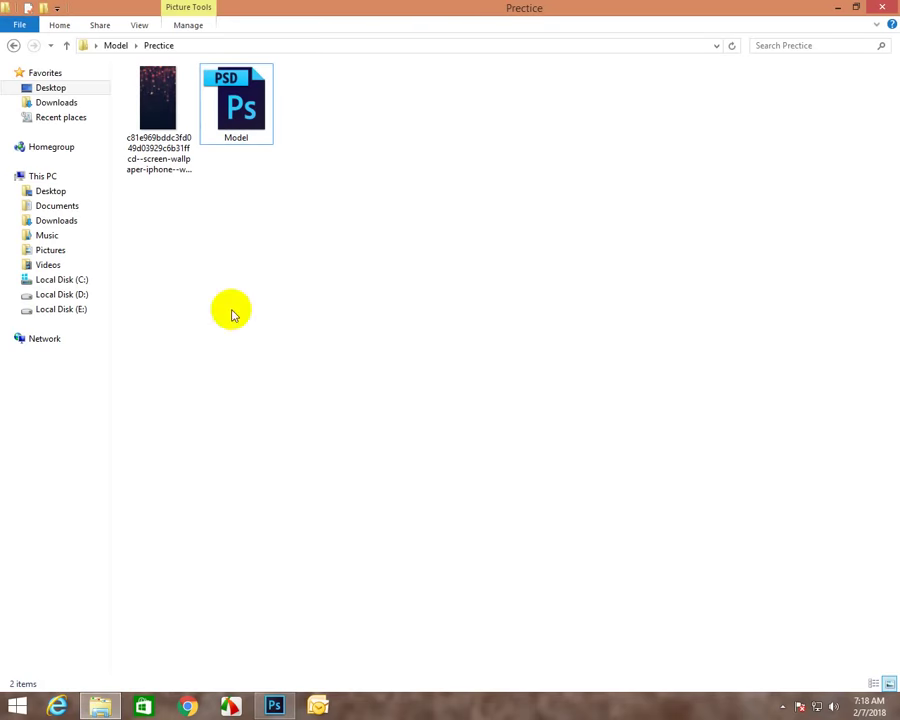
drag(168, 128, 268, 255)
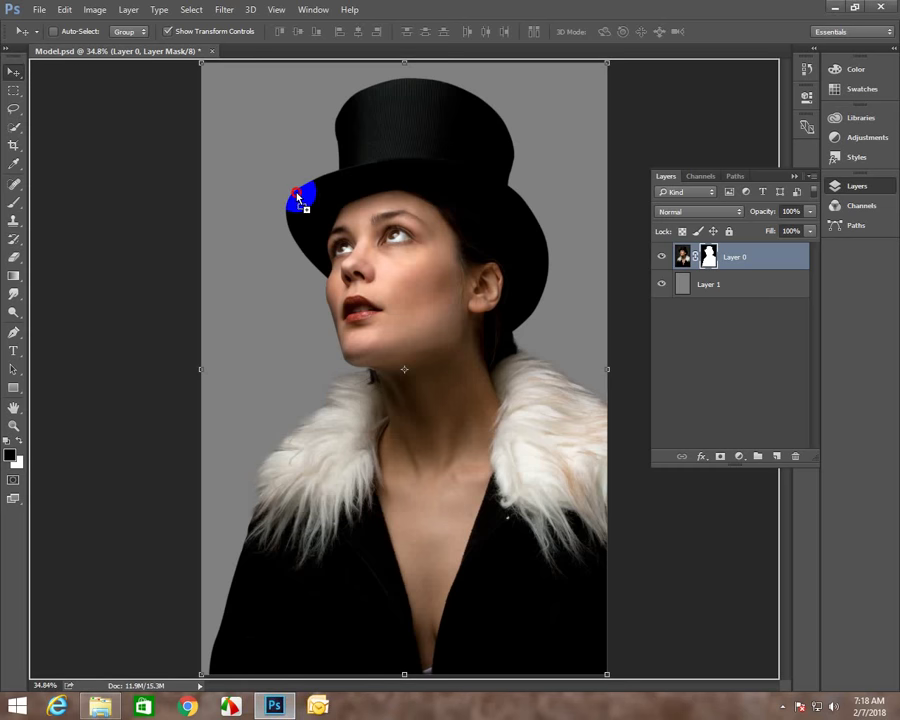
drag(298, 197, 361, 44)
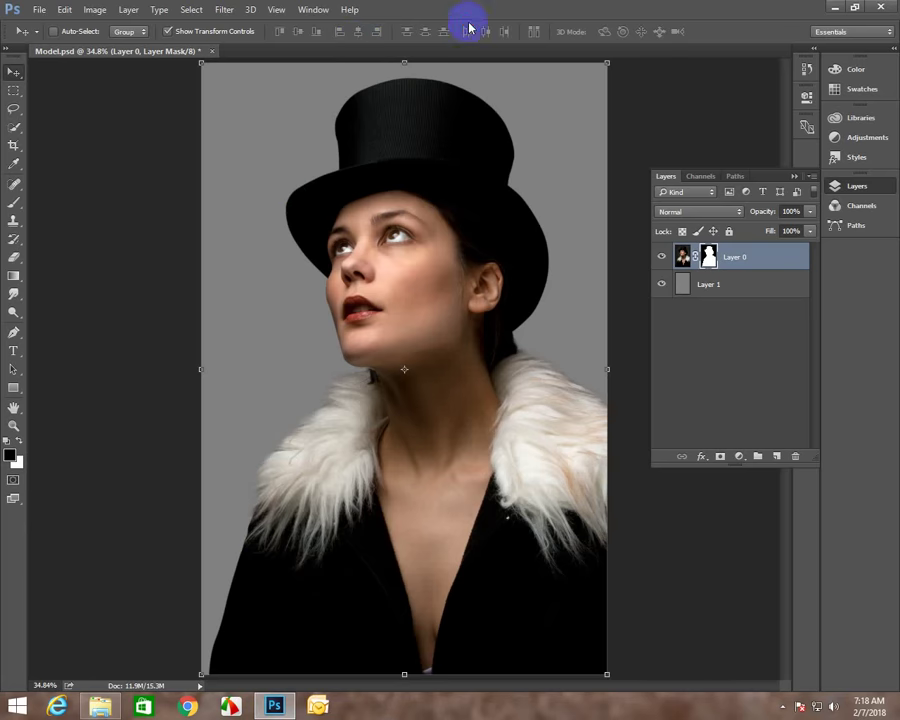
Bring the star wallpaper into Model.psd, enlarge it, and stack it between gray Layer 1 and the model.
drag(469, 26, 466, 58)
mouse_move(420, 257)
mouse_down()
mouse_move(193, 52)
mouse_move(350, 198)
mouse_move(413, 317)
mouse_up()
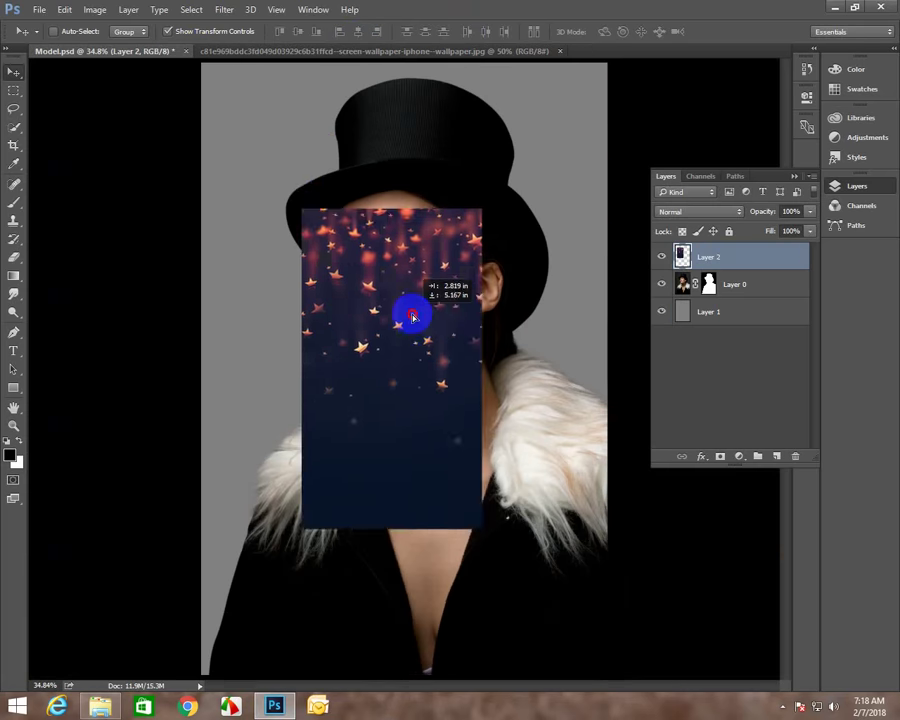
drag(504, 212, 684, 76)
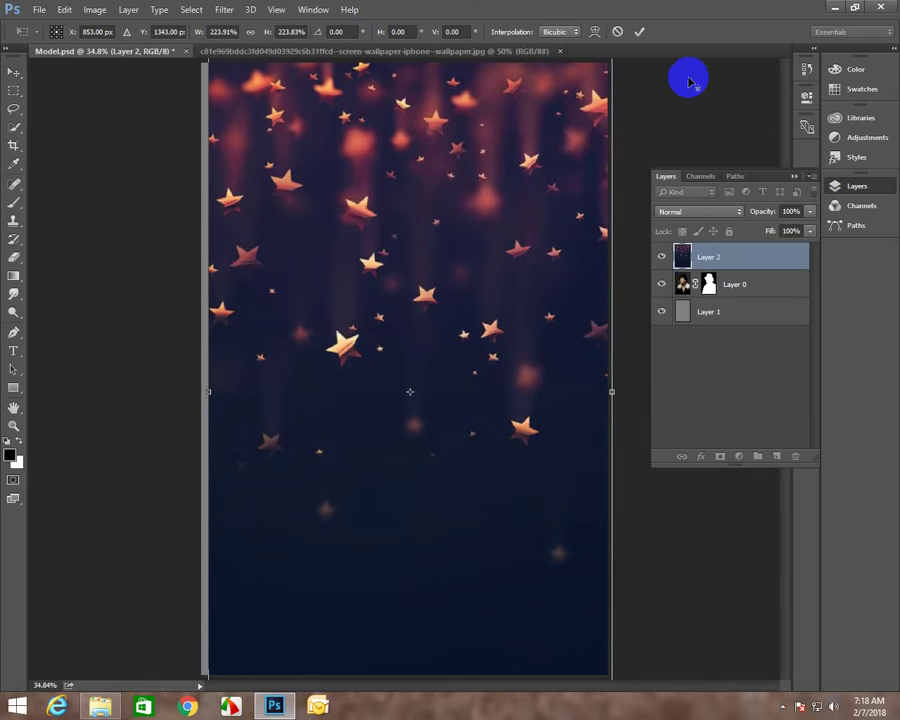
click(648, 38)
drag(728, 259, 745, 331)
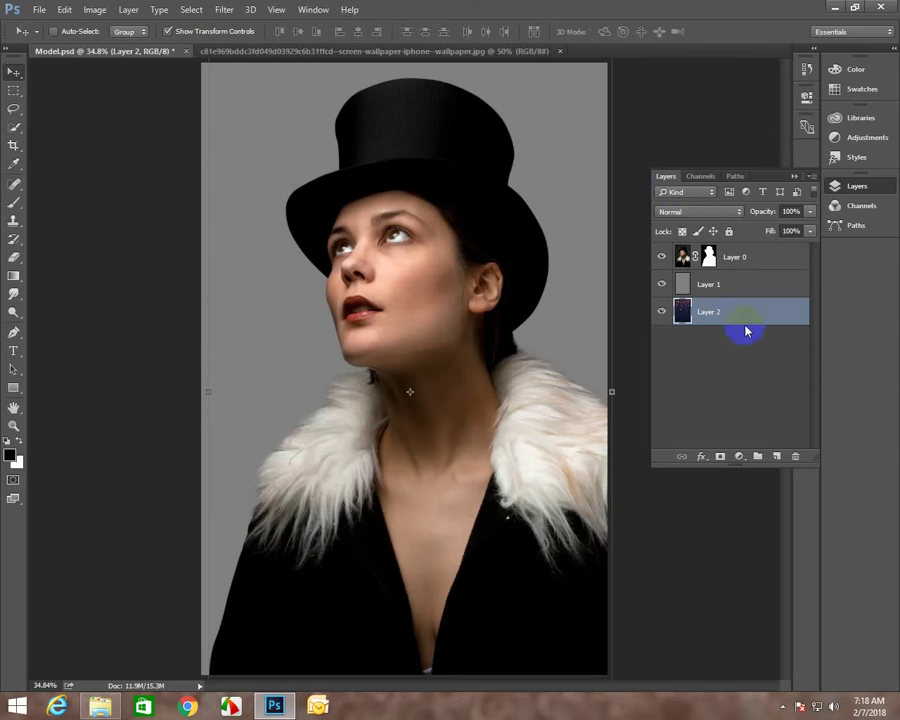
drag(735, 284, 735, 340)
mouse_move(627, 165)
mouse_down()
mouse_move(594, 168)
mouse_move(570, 118)
mouse_up()
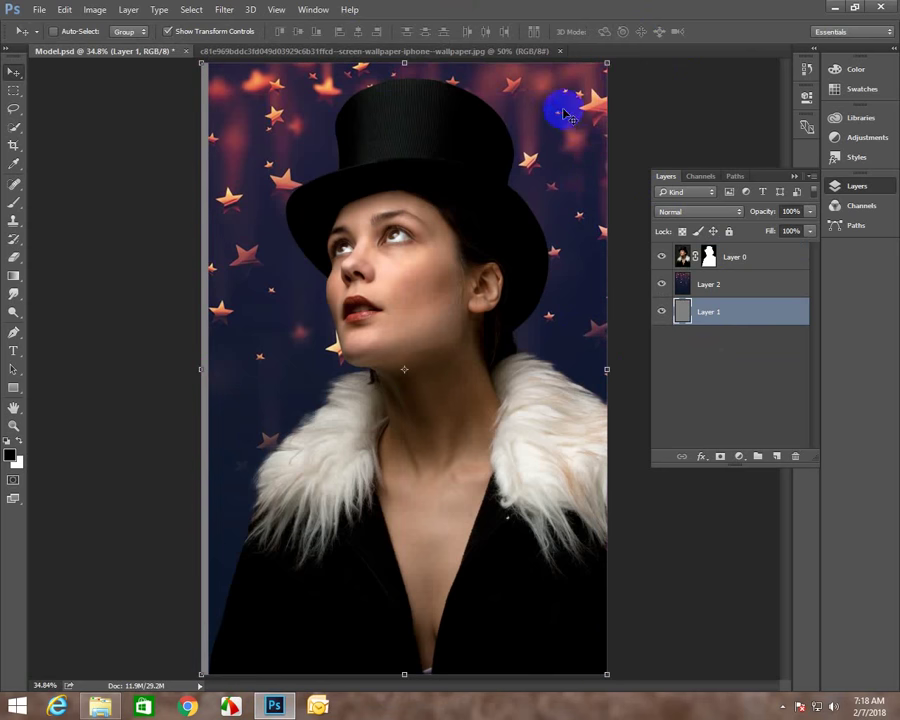
Try resizing gray Layer 1, then undo and leave it unchanged.
key(ctrl+t)
drag(610, 64, 628, 58)
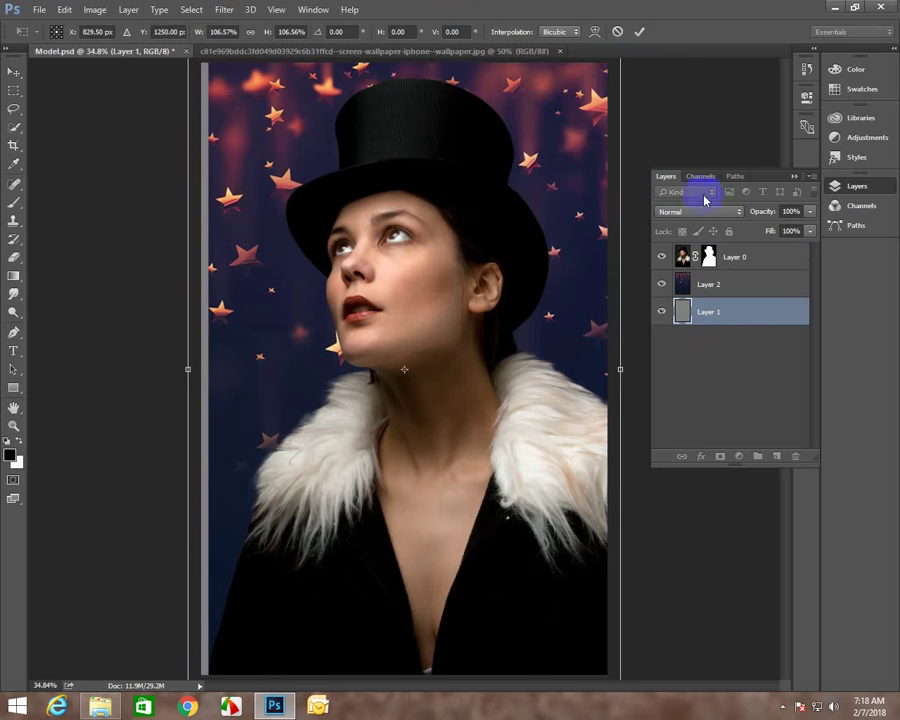
key(ctrl+z)
key(Return)
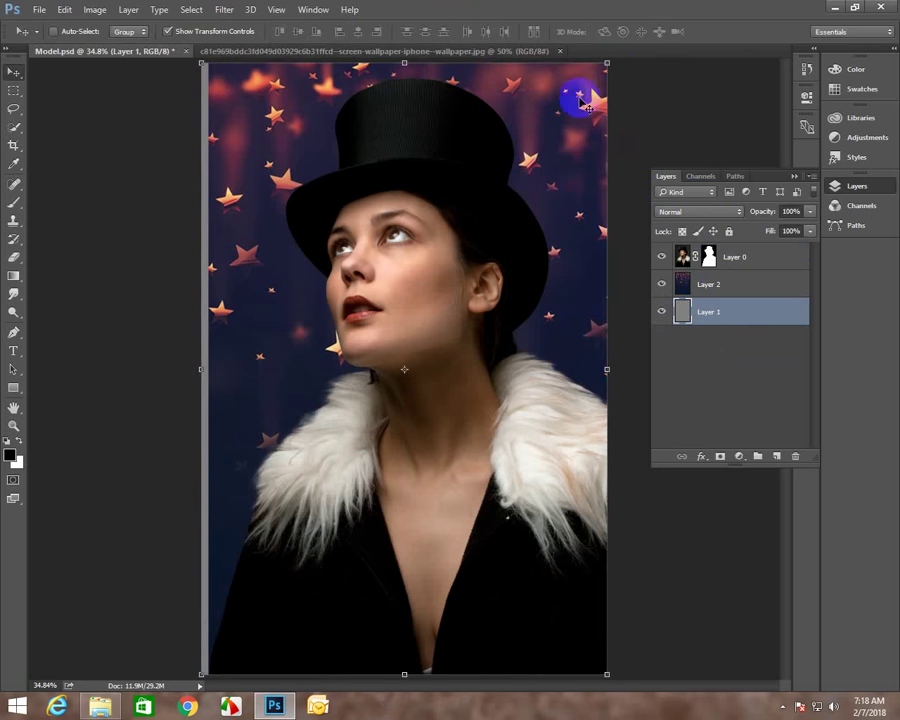
Enlarge and nudge star Layer 2 further until it covers the whole canvas.
click(708, 284)
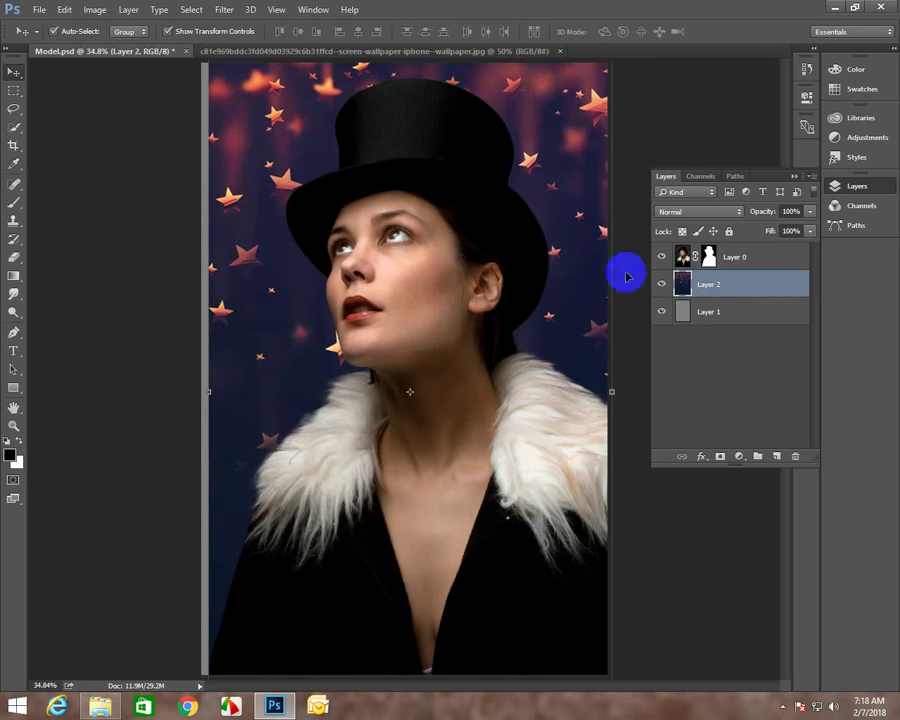
right_click(466, 268)
click(468, 272)
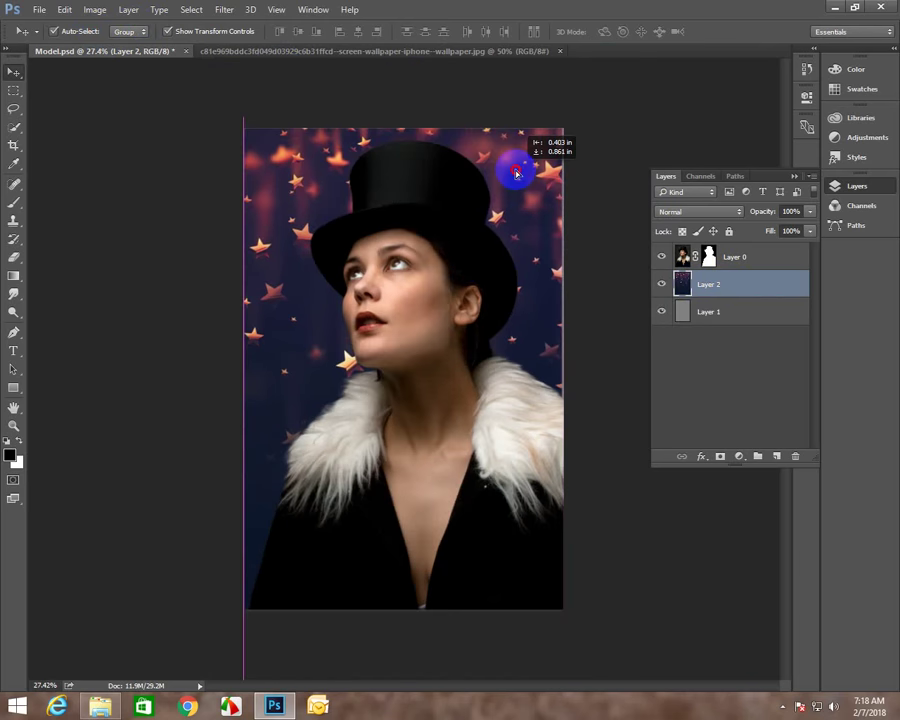
drag(560, 115, 572, 101)
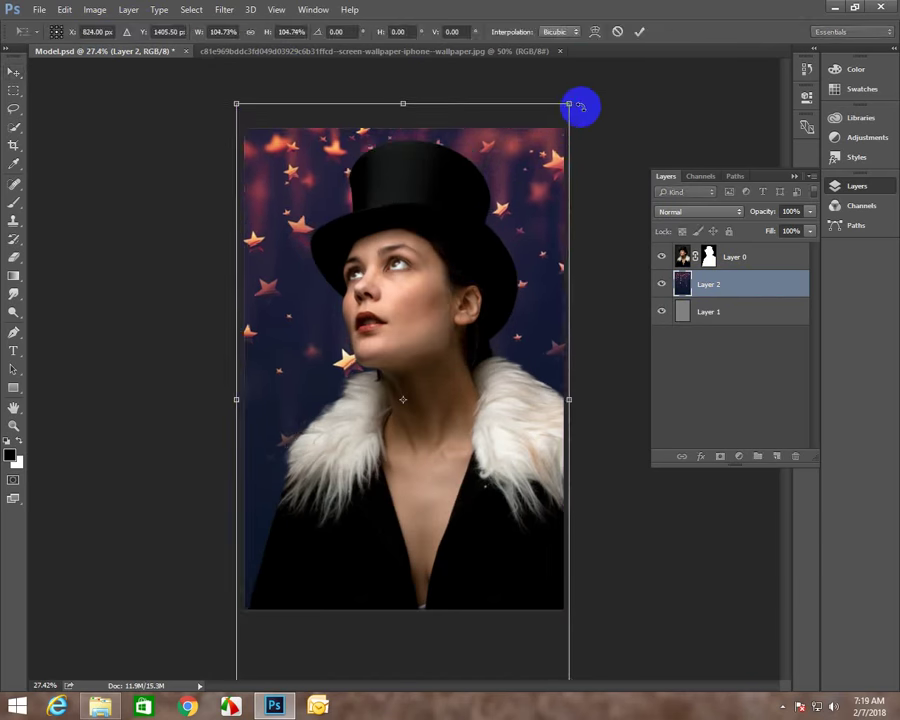
click(639, 32)
right_click(472, 252)
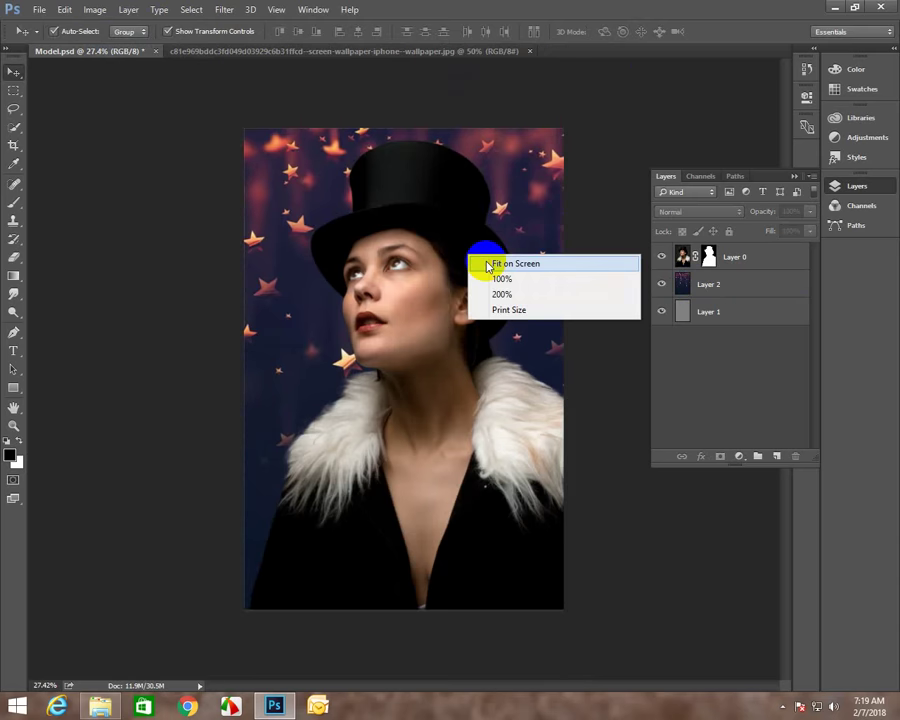
click(488, 258)
drag(578, 240, 580, 246)
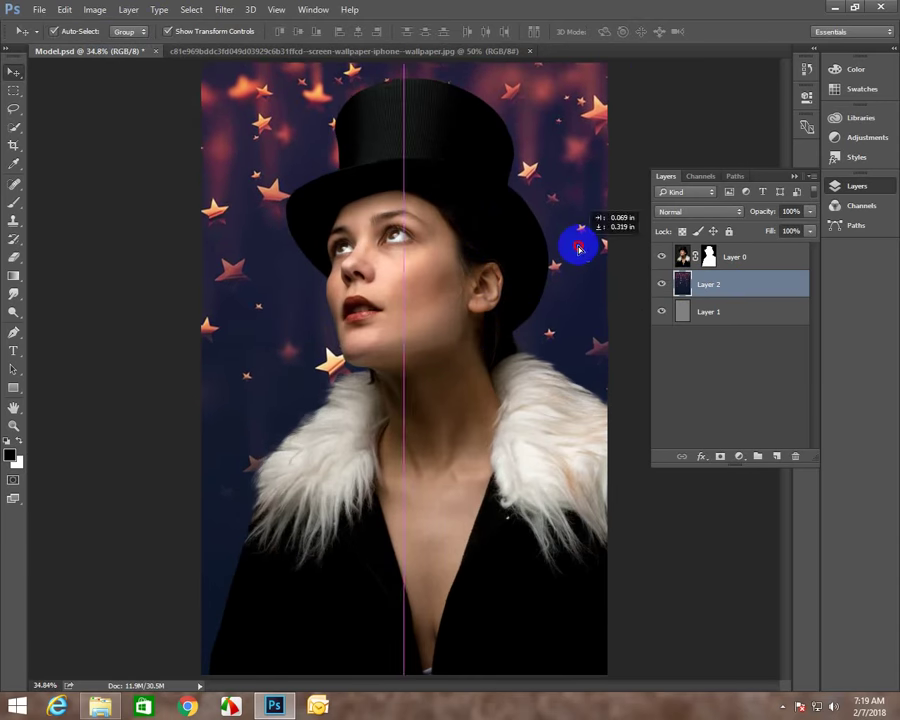
click(678, 150)
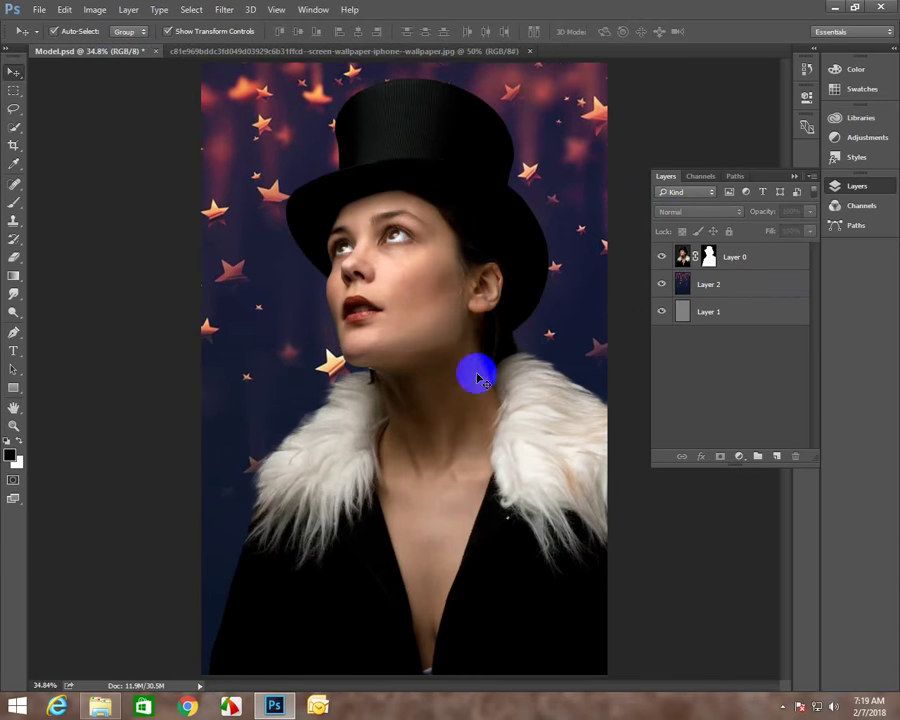
Duplicate the star layer and give the copy a Gaussian Blur of radius 16.8.
click(335, 350)
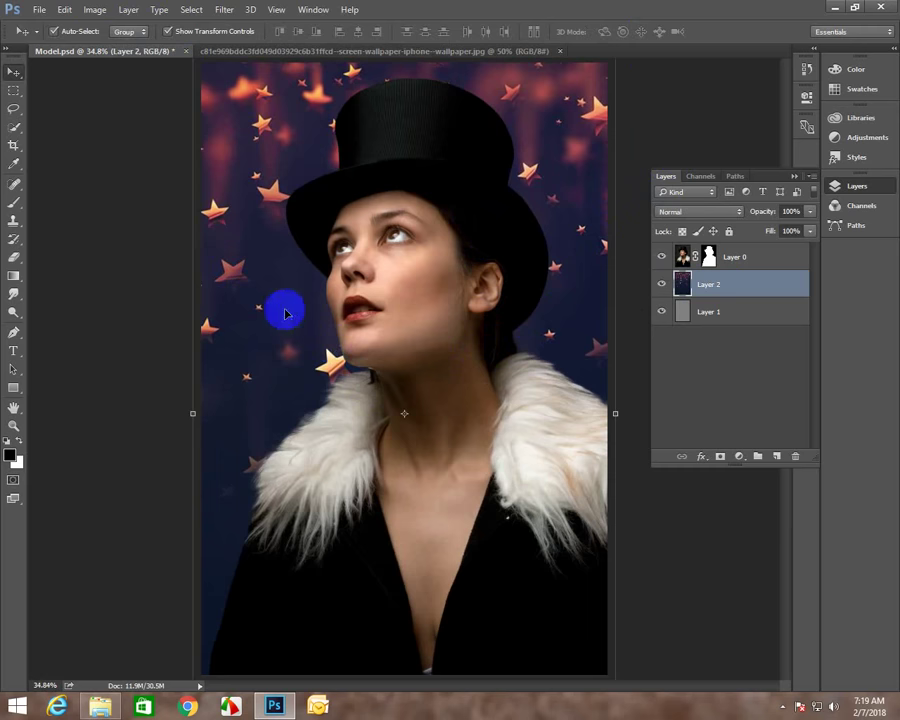
click(224, 10)
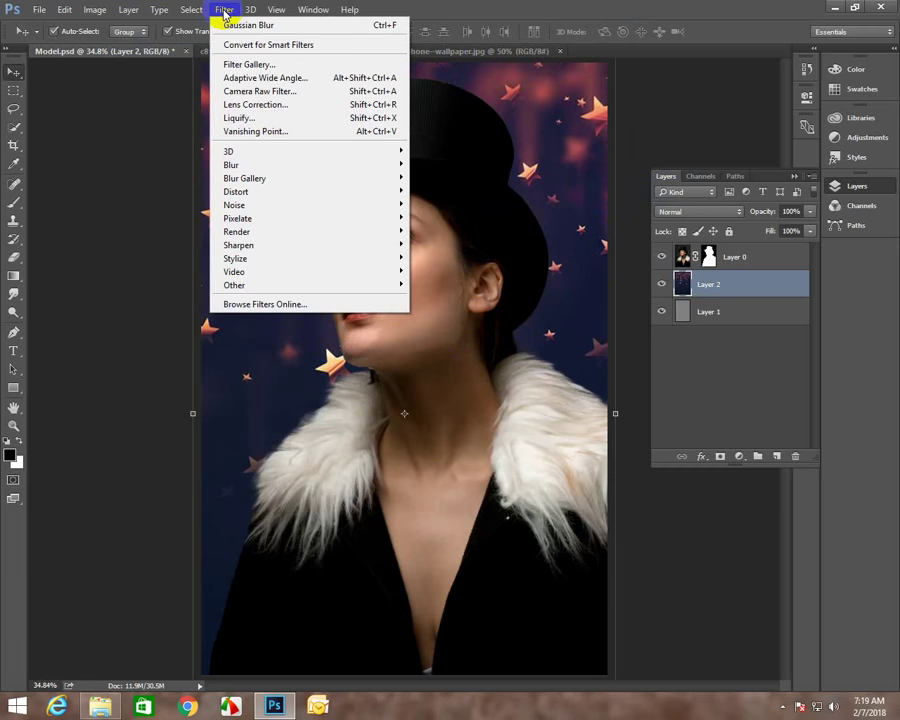
click(724, 272)
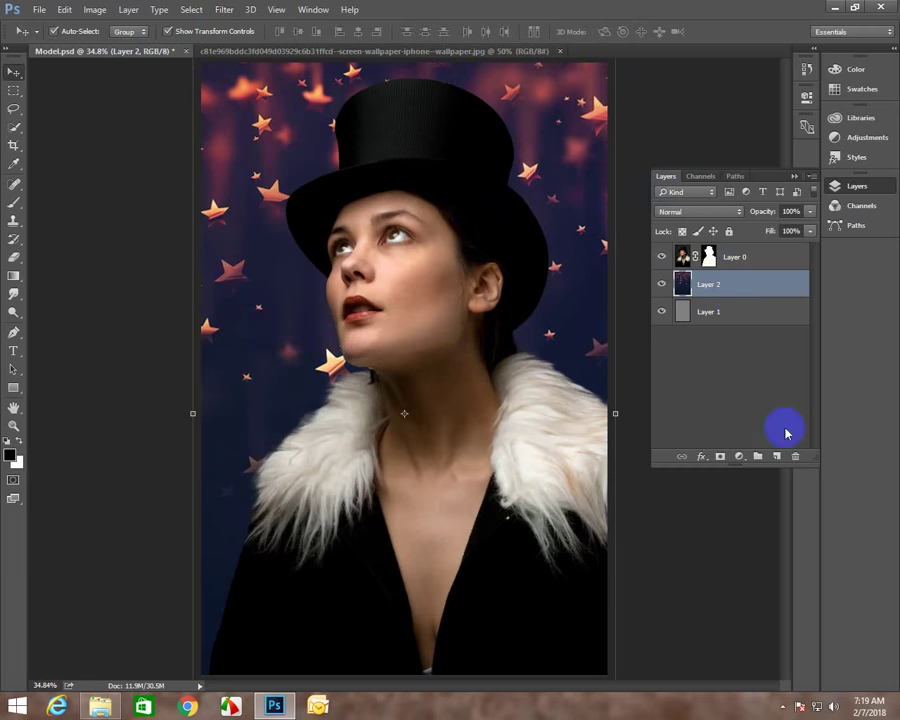
drag(757, 280, 777, 456)
click(222, 11)
mouse_move(231, 165)
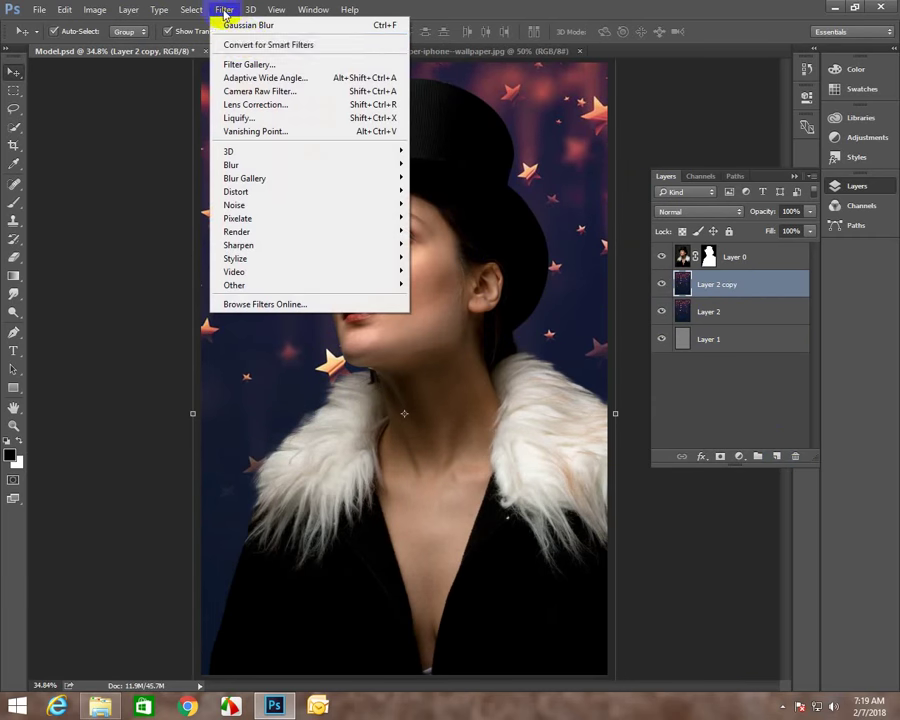
click(440, 219)
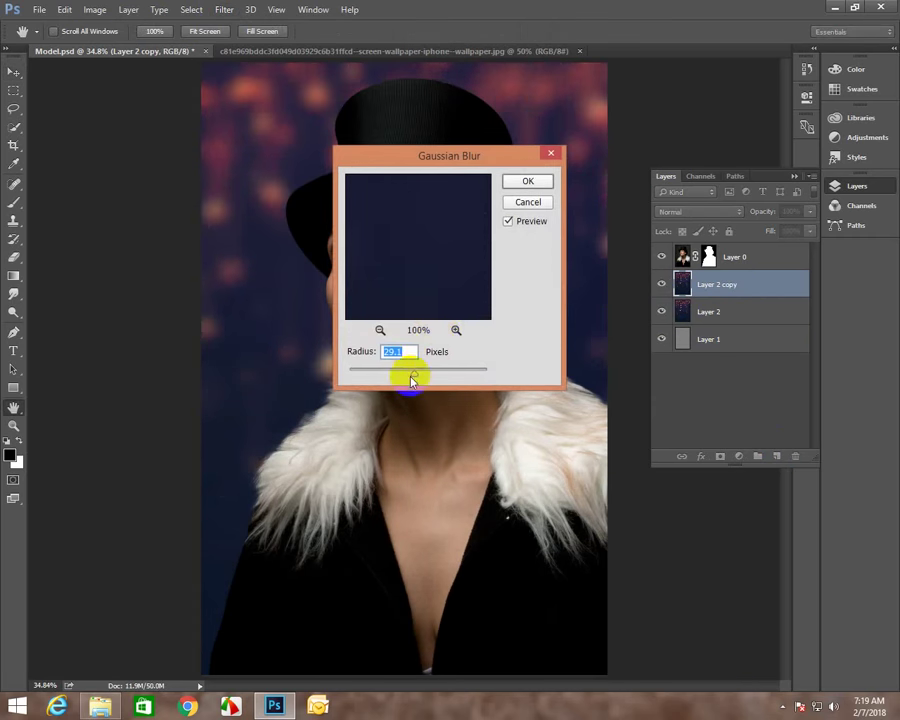
drag(408, 376, 408, 378)
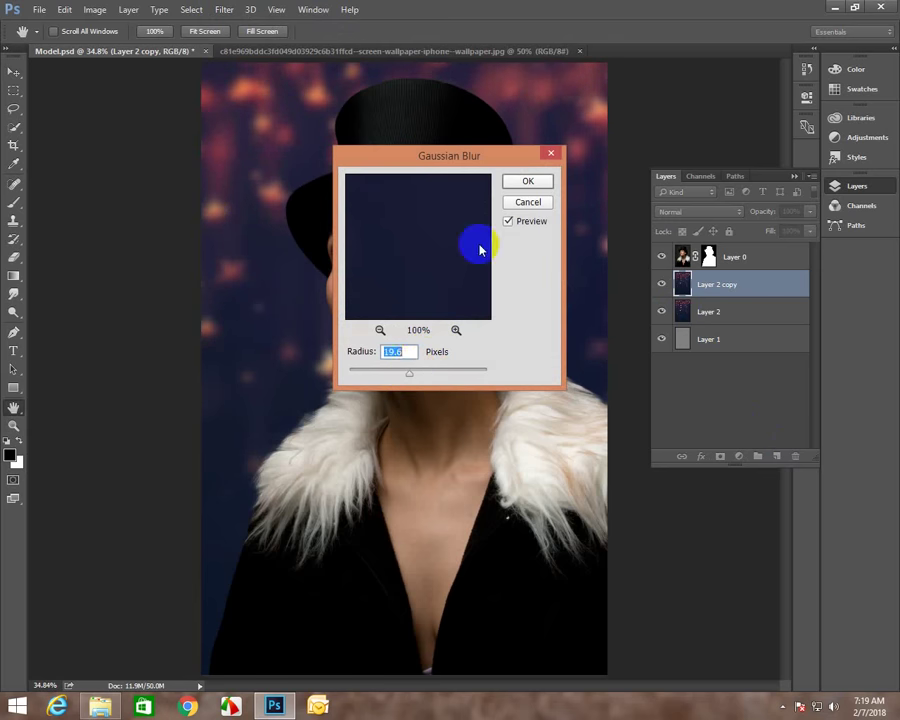
click(527, 181)
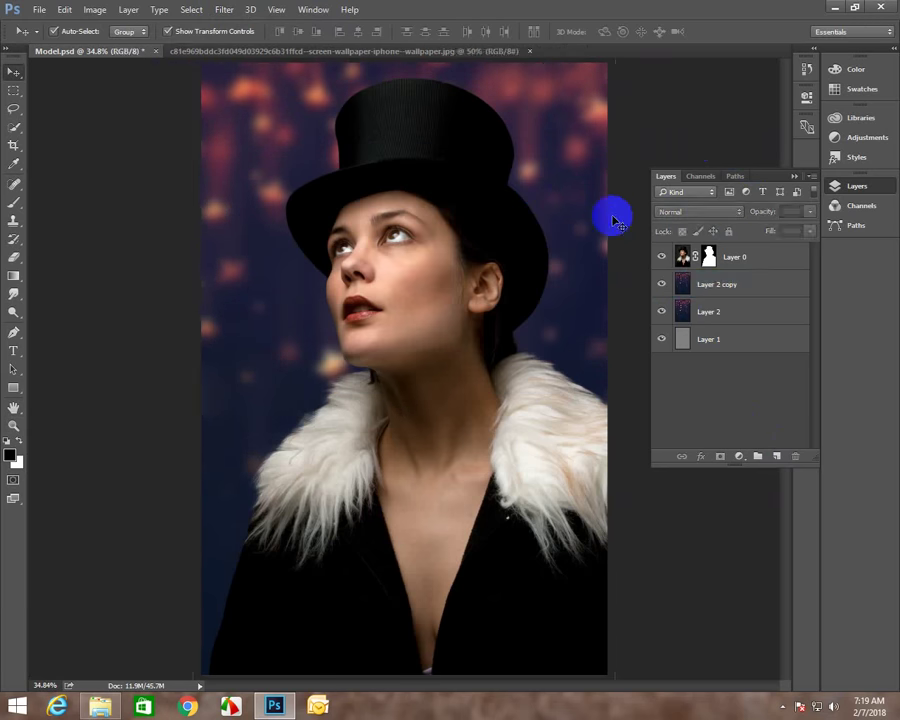
Apply Layer 0's mask permanently and zoom in on the model's face.
key(z)
drag(458, 287, 502, 343)
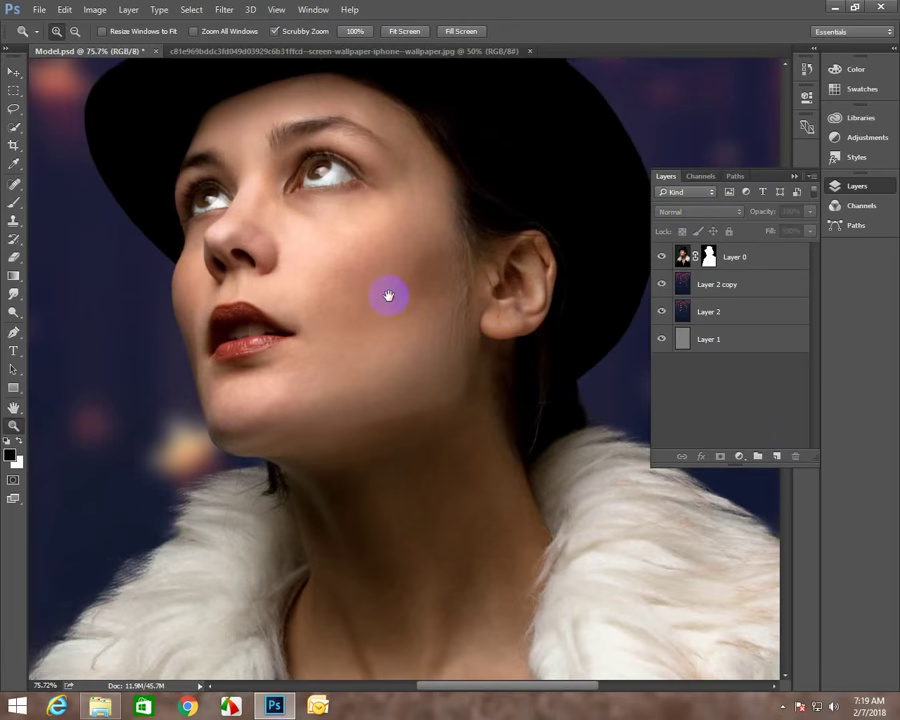
drag(386, 294, 426, 336)
click(709, 256)
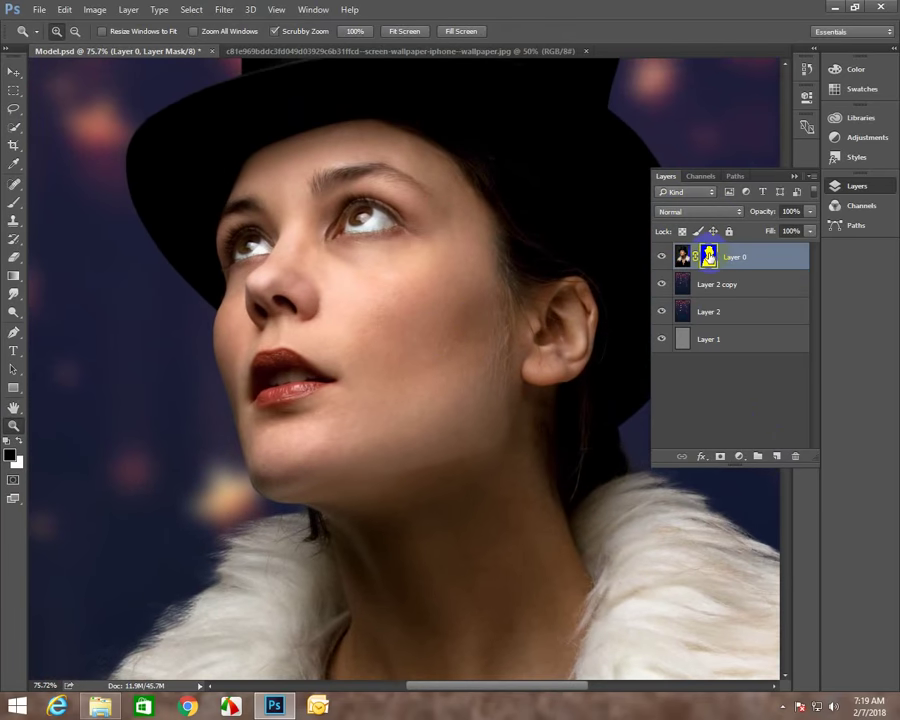
right_click(709, 256)
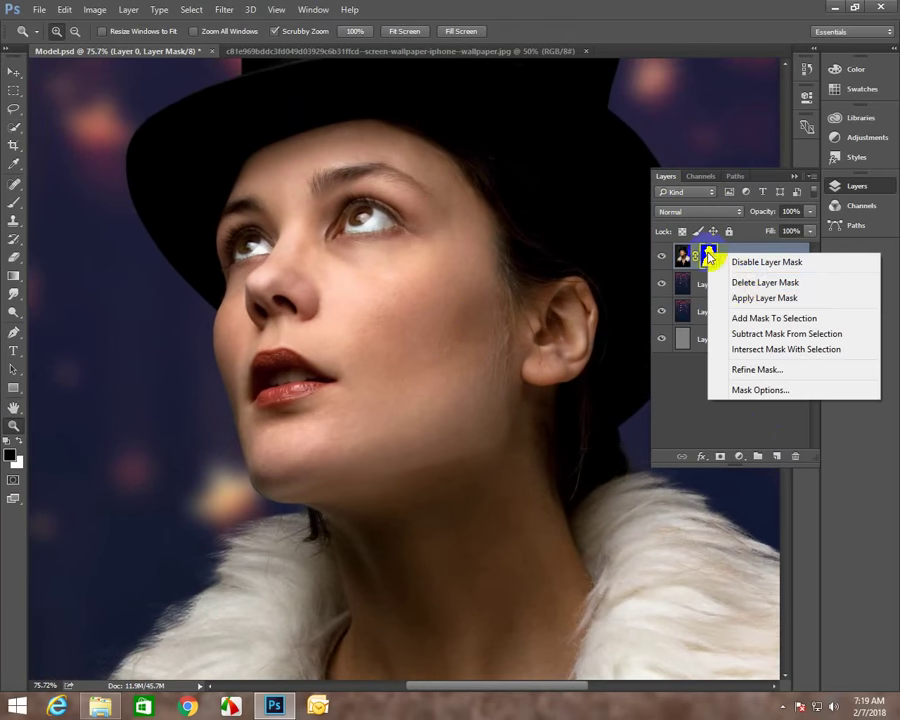
click(762, 298)
drag(514, 314, 500, 265)
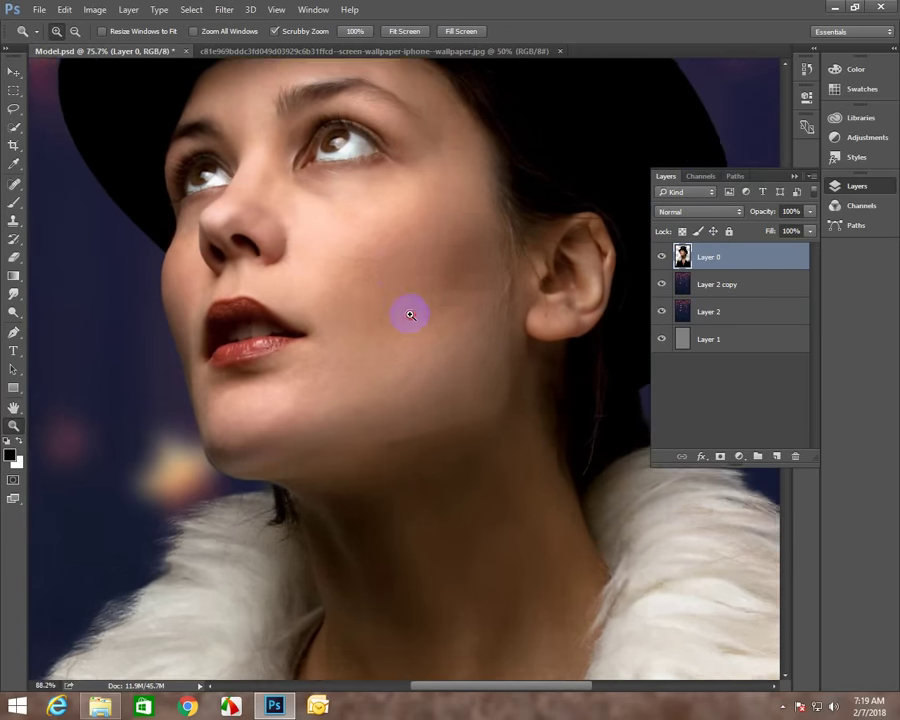
scroll(406, 312, up, 1)
scroll(383, 389, up, 1)
drag(383, 389, 386, 389)
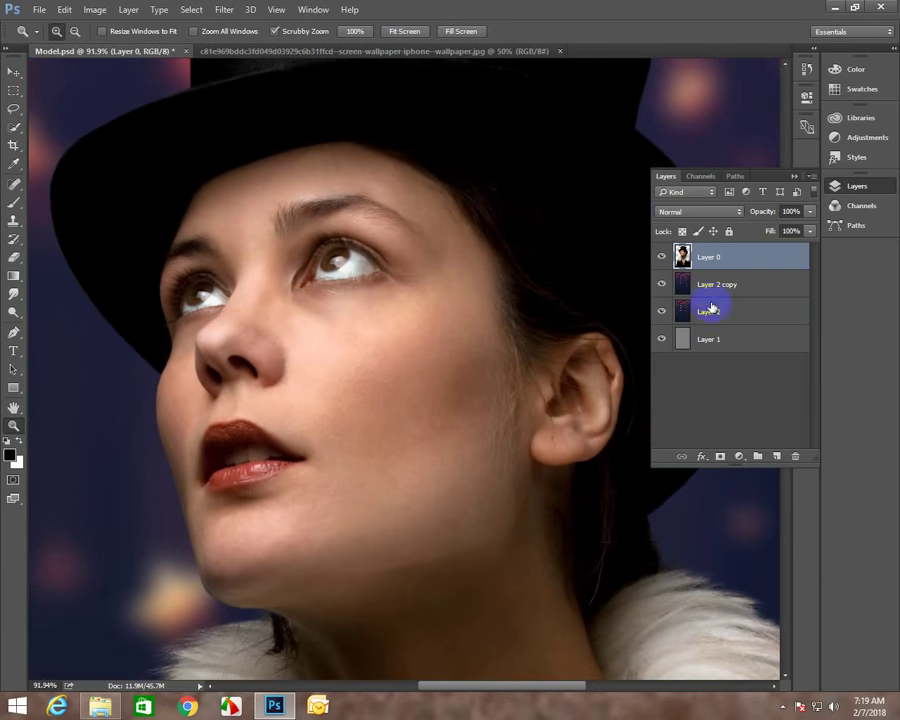
Create Layer 3 filled with 50% gray, clipped to the model and blended in Overlay.
click(776, 457)
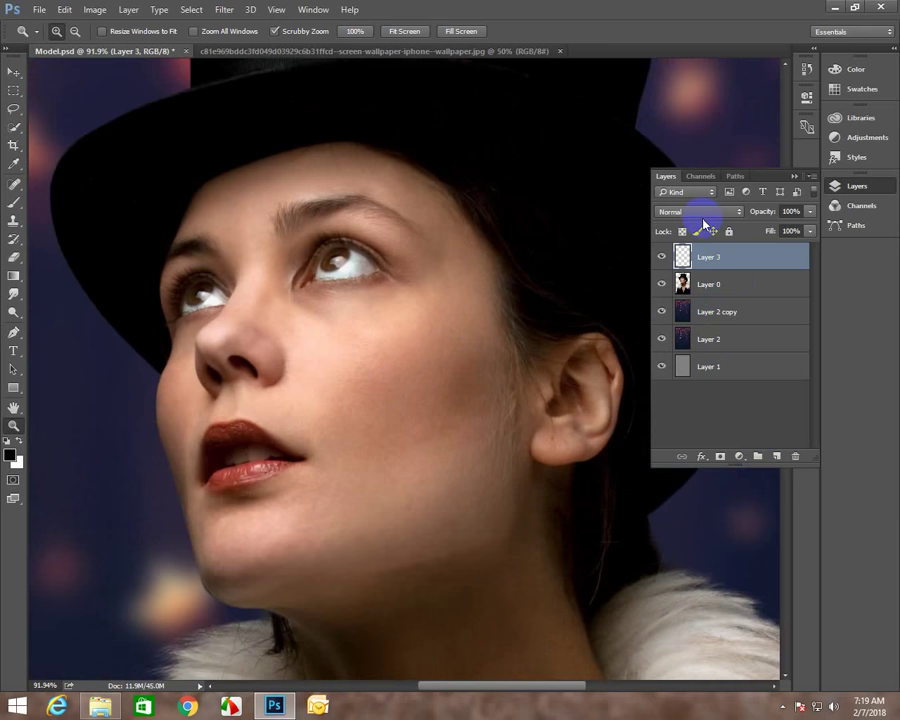
key(shift+F5)
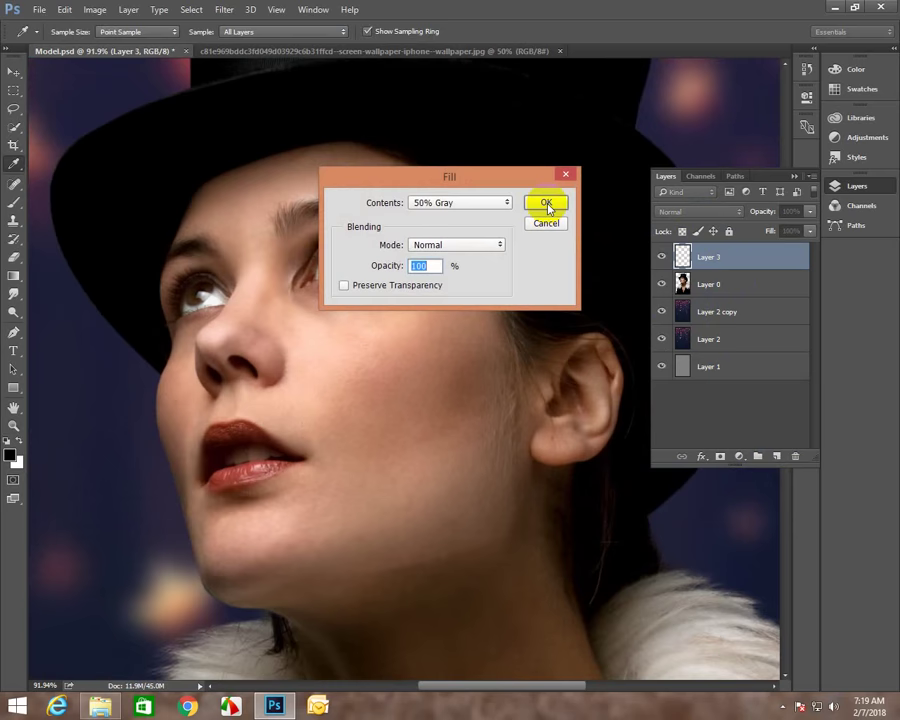
click(540, 203)
key(z)
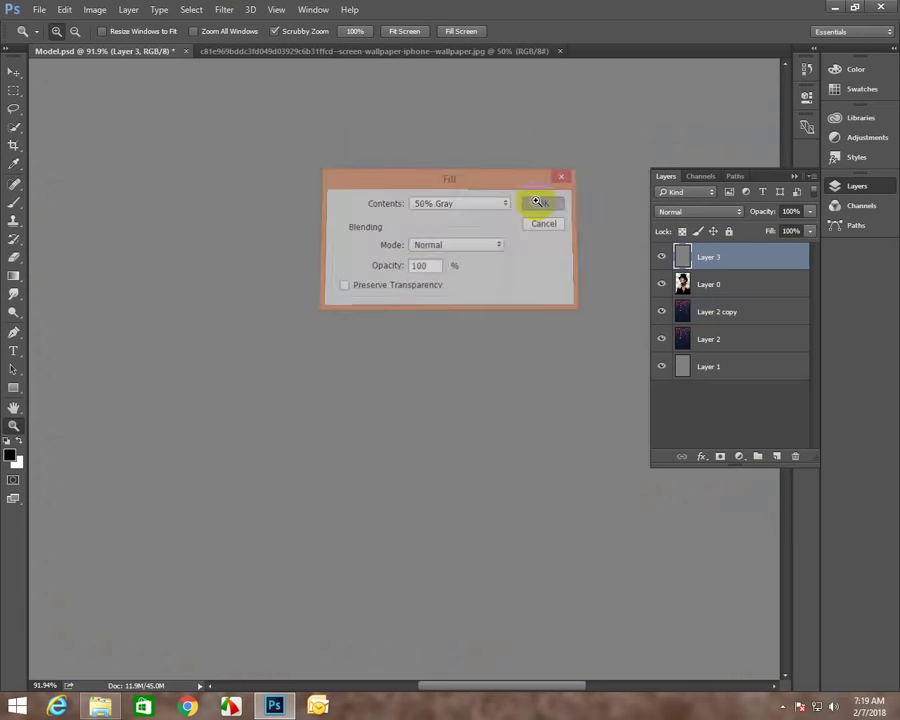
right_click(723, 269)
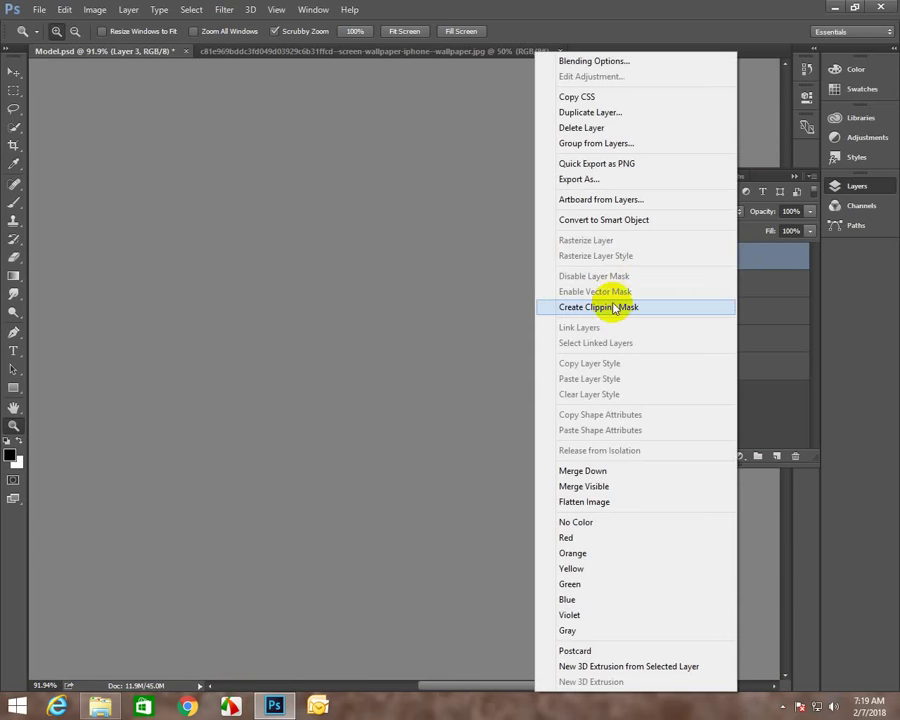
click(615, 309)
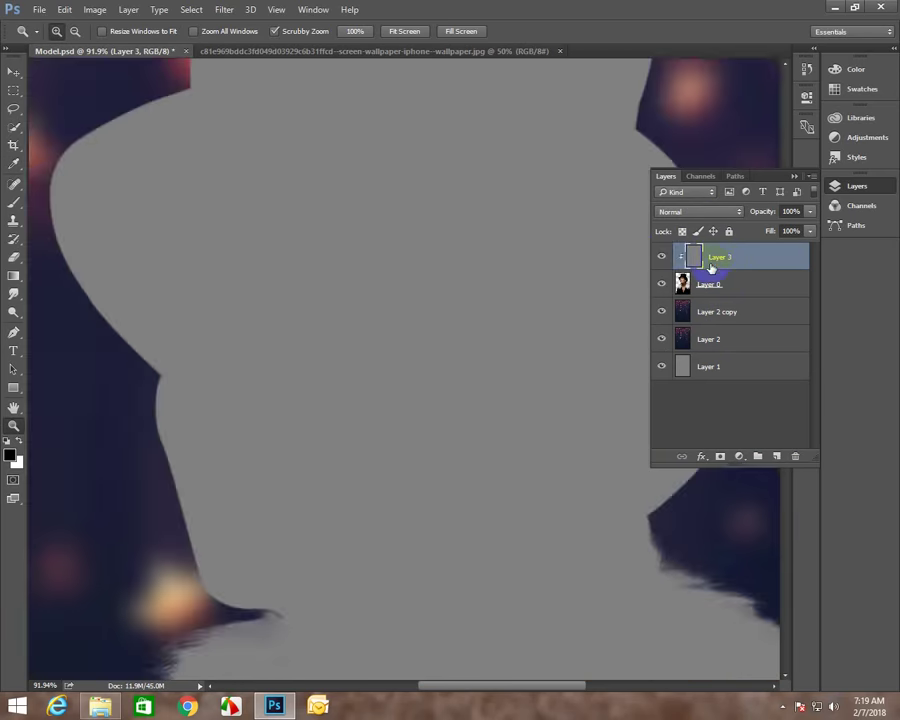
right_click(472, 286)
click(472, 286)
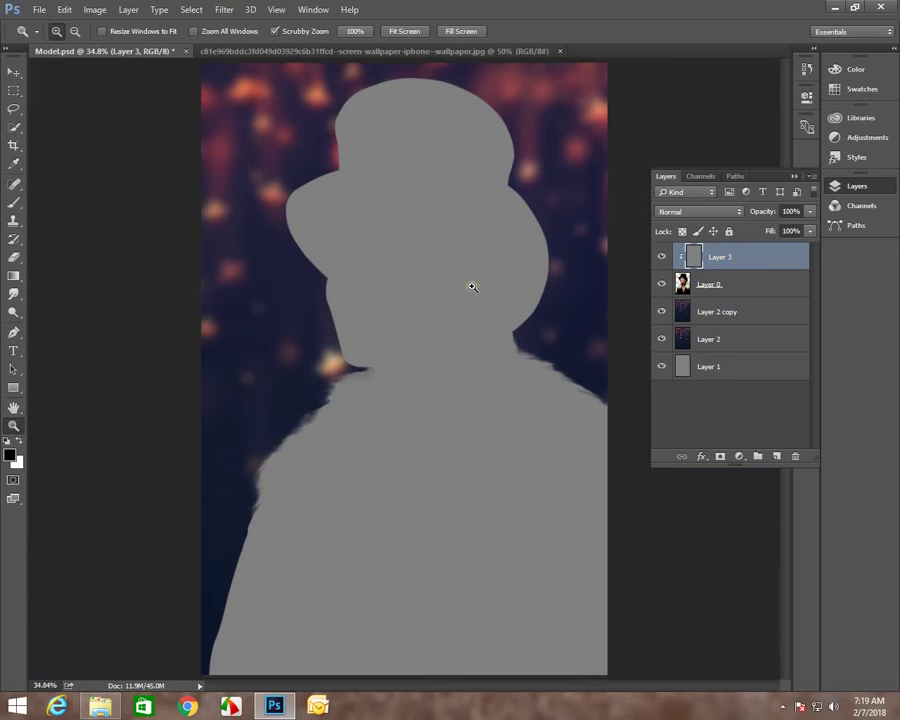
click(690, 213)
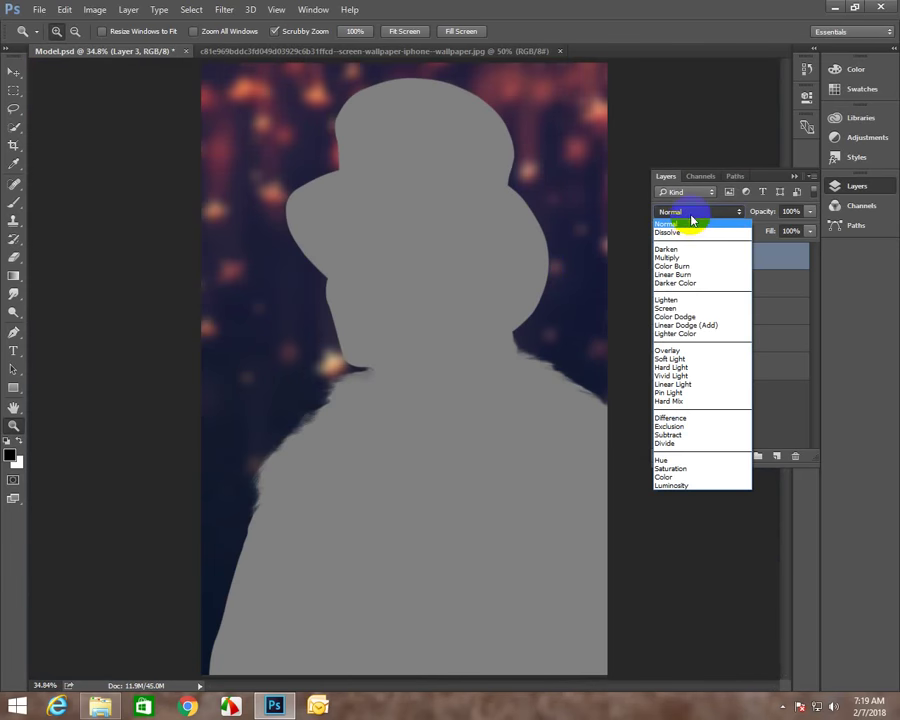
click(688, 347)
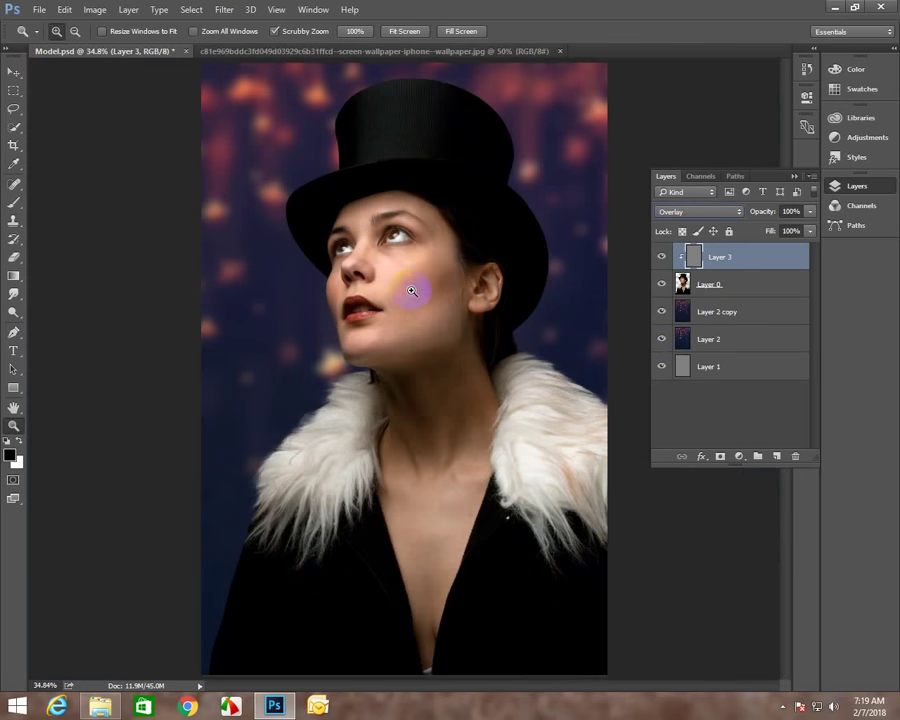
mouse_move(411, 291)
mouse_down()
mouse_move(433, 371)
mouse_move(440, 350)
mouse_up()
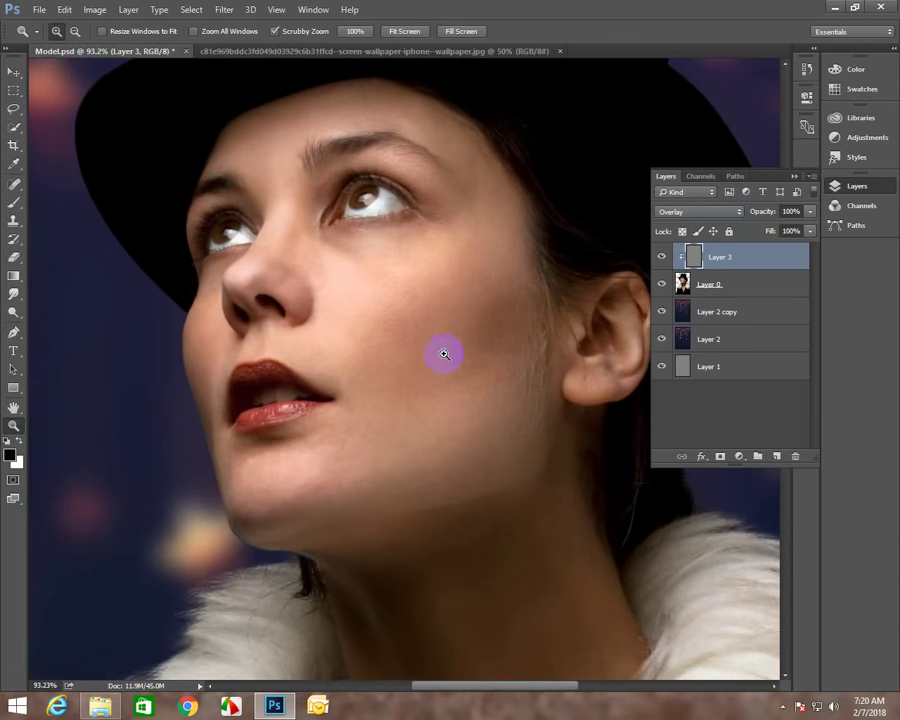
Dodge the model's chin and ear at 17% Midtones exposure.
click(15, 314)
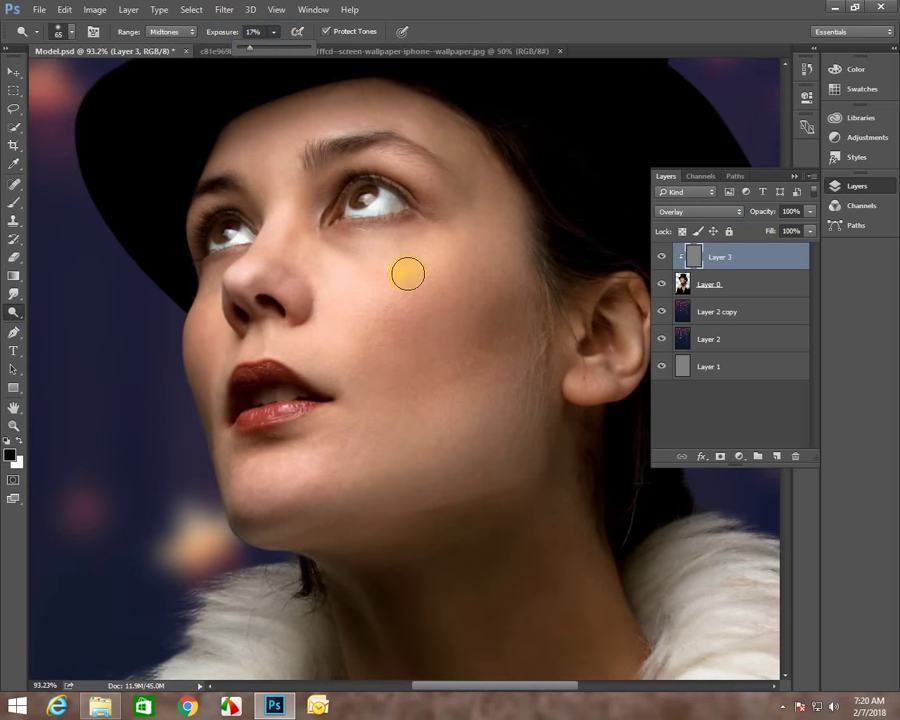
key(bracketright)
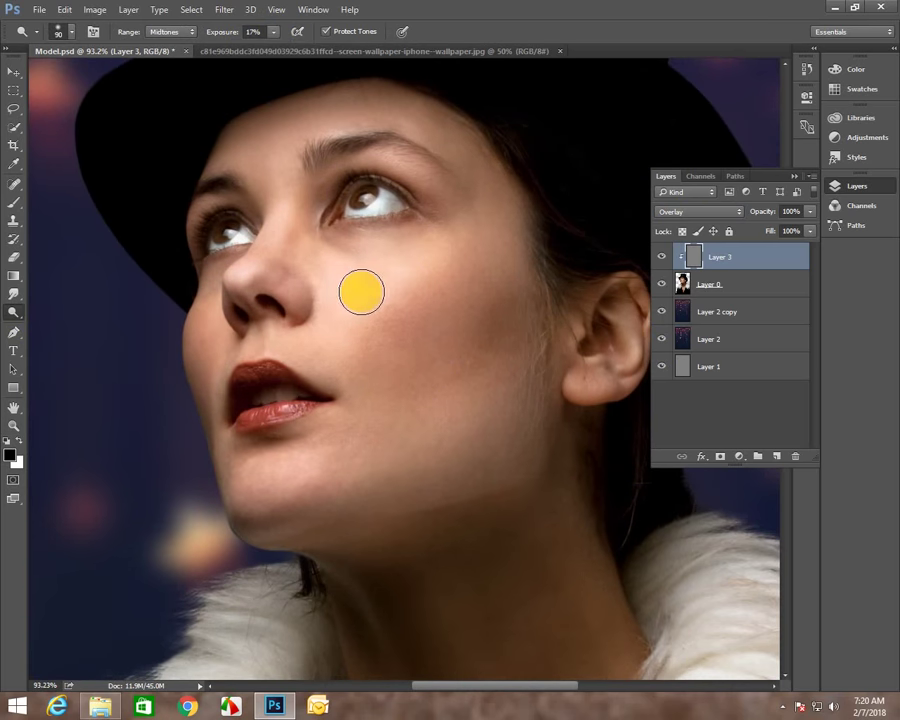
key(bracketright)
key(bracketright)
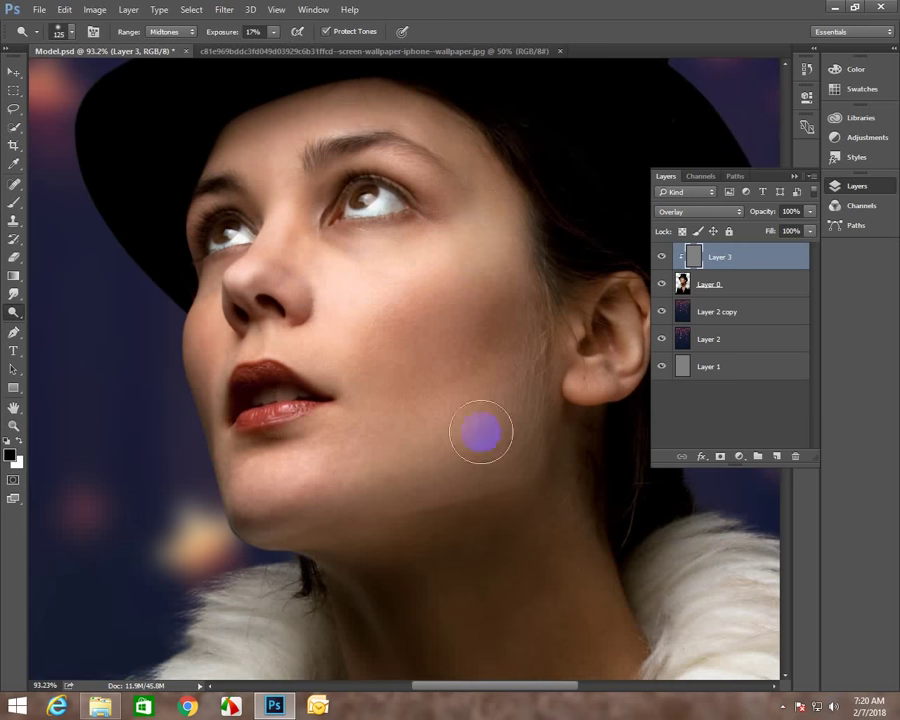
click(279, 475)
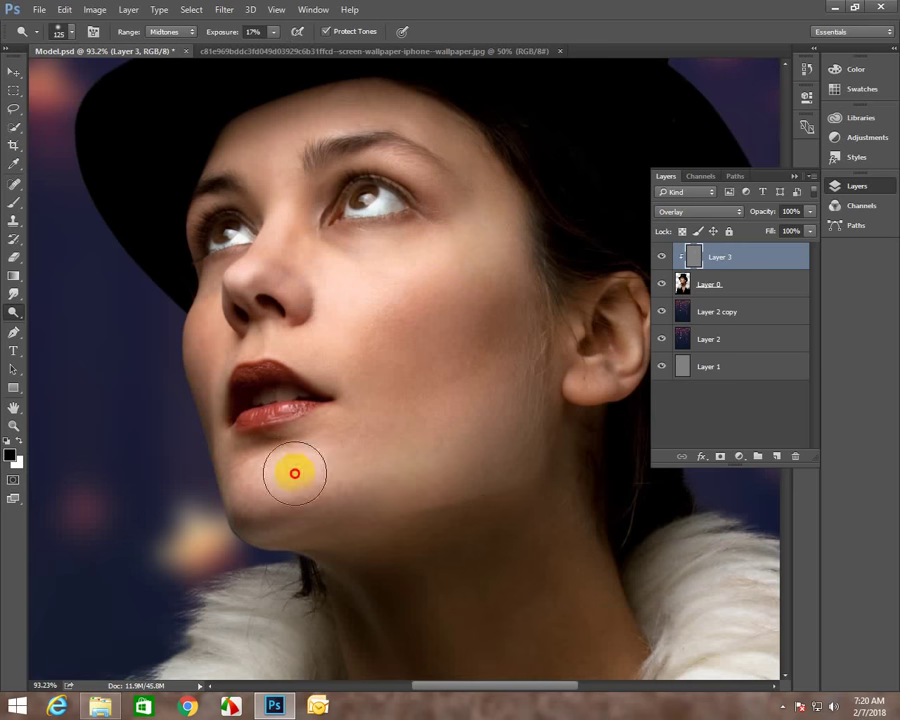
drag(295, 472, 331, 458)
key(bracketleft)
key(bracketleft)
key(bracketleft)
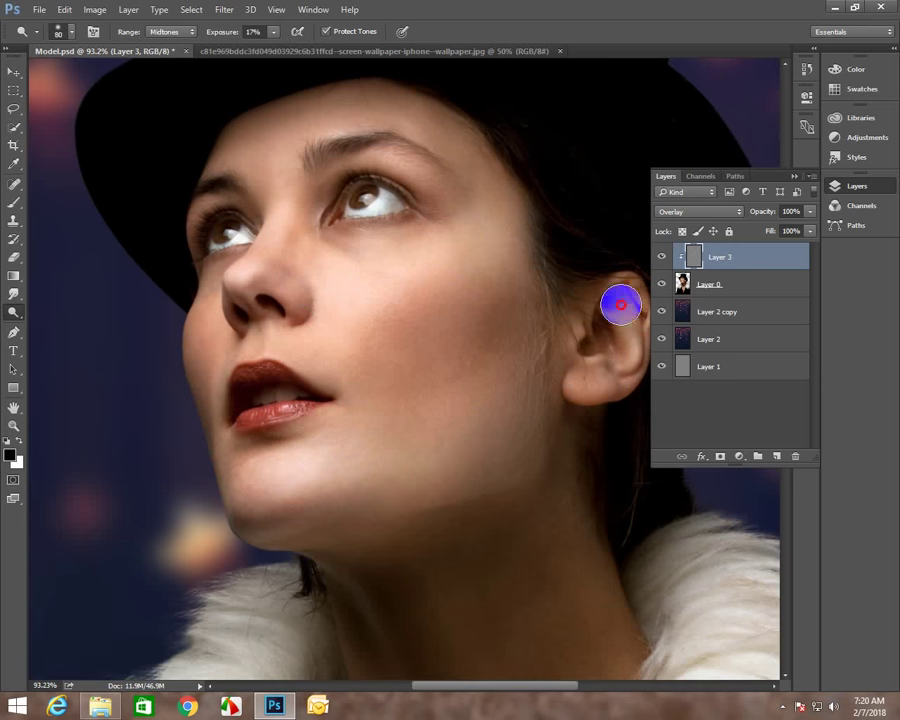
drag(620, 305, 626, 343)
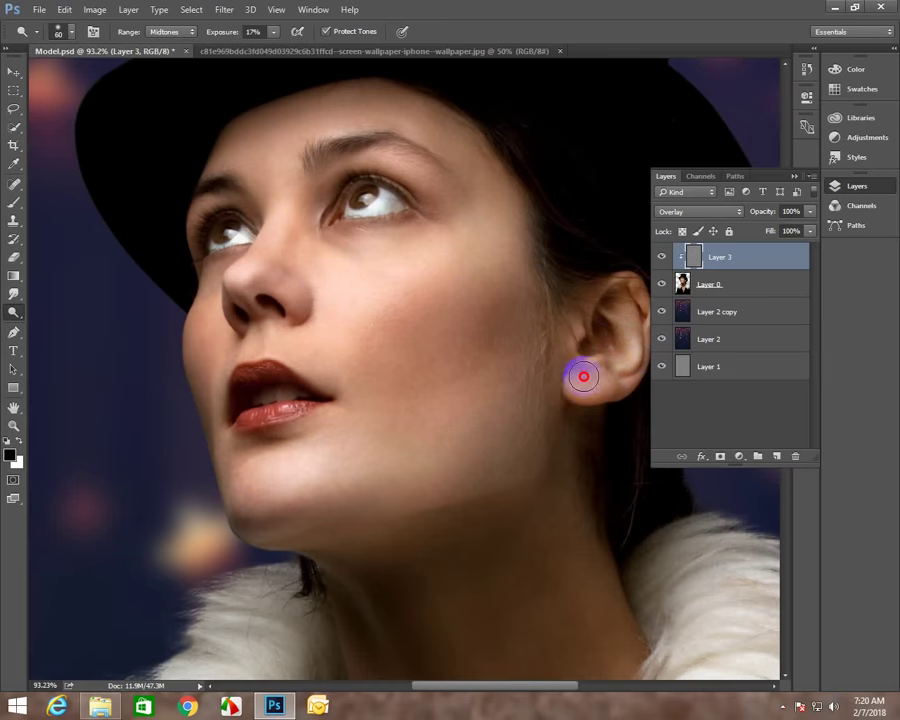
Brighten the model's neck and lower neck with dodge strokes.
drag(598, 393, 471, 284)
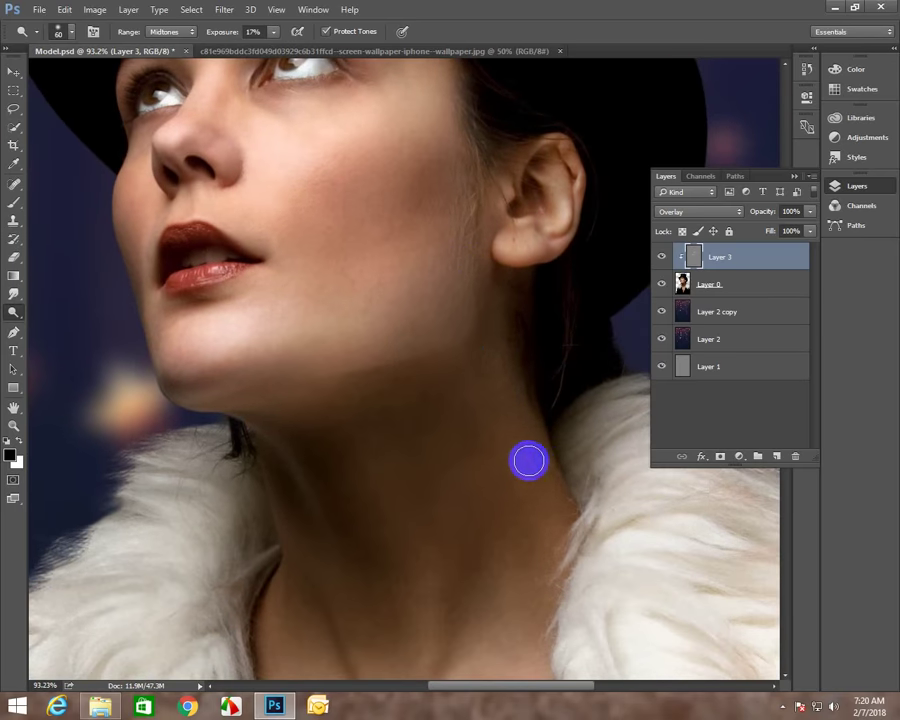
key(])
key(])
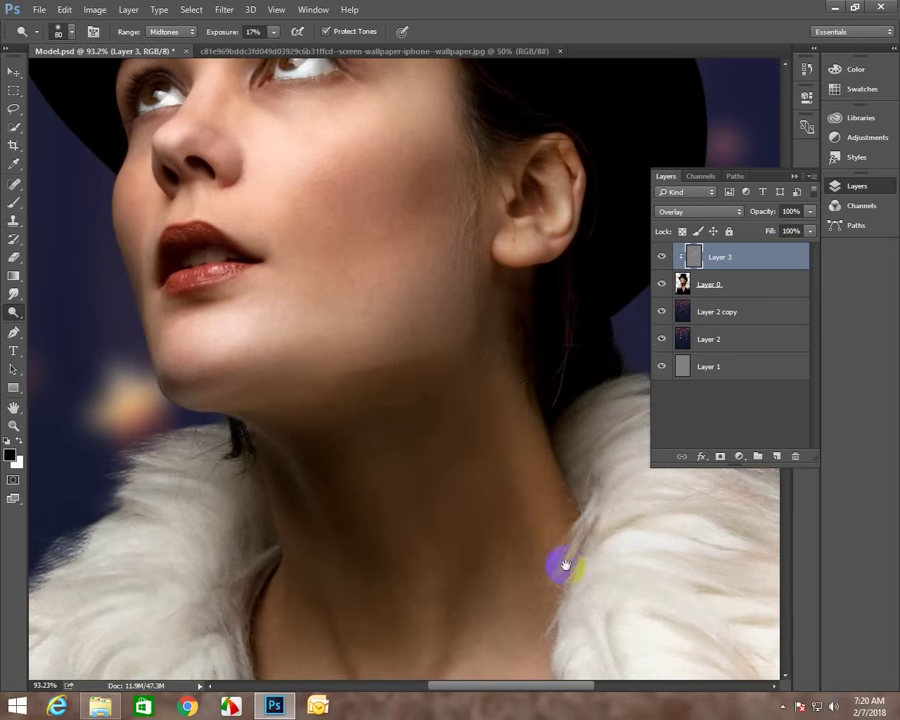
drag(556, 564, 438, 288)
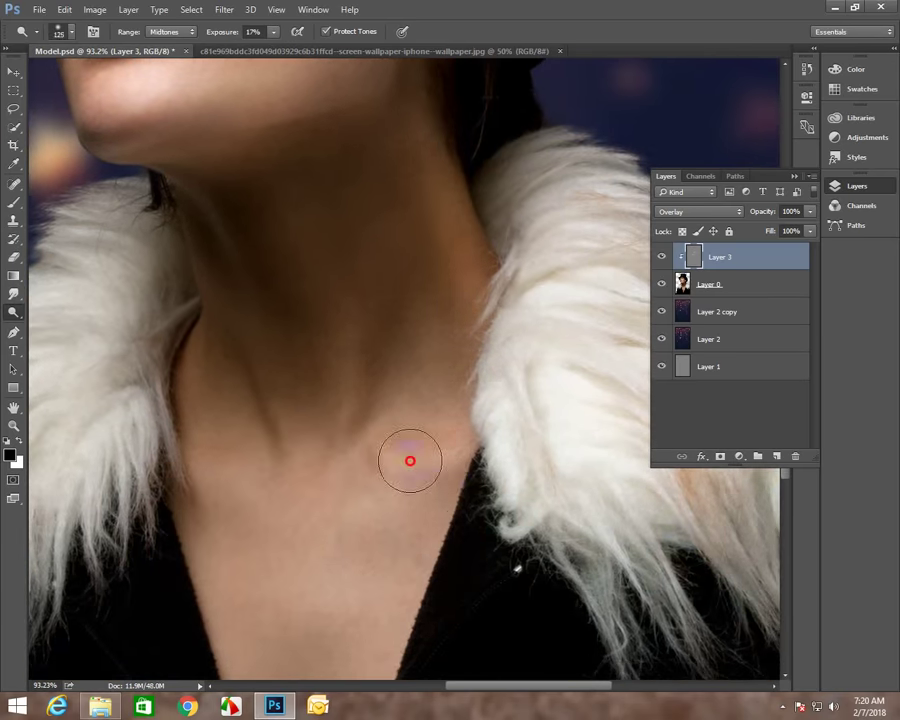
key(bracketleft)
mouse_move(305, 430)
mouse_down()
mouse_move(325, 308)
mouse_move(338, 324)
mouse_move(310, 583)
mouse_up()
key(bracketleft)
mouse_move(221, 451)
mouse_down()
mouse_move(201, 394)
mouse_move(256, 564)
mouse_up()
key(bracketright)
scroll(300, 354, down, 3)
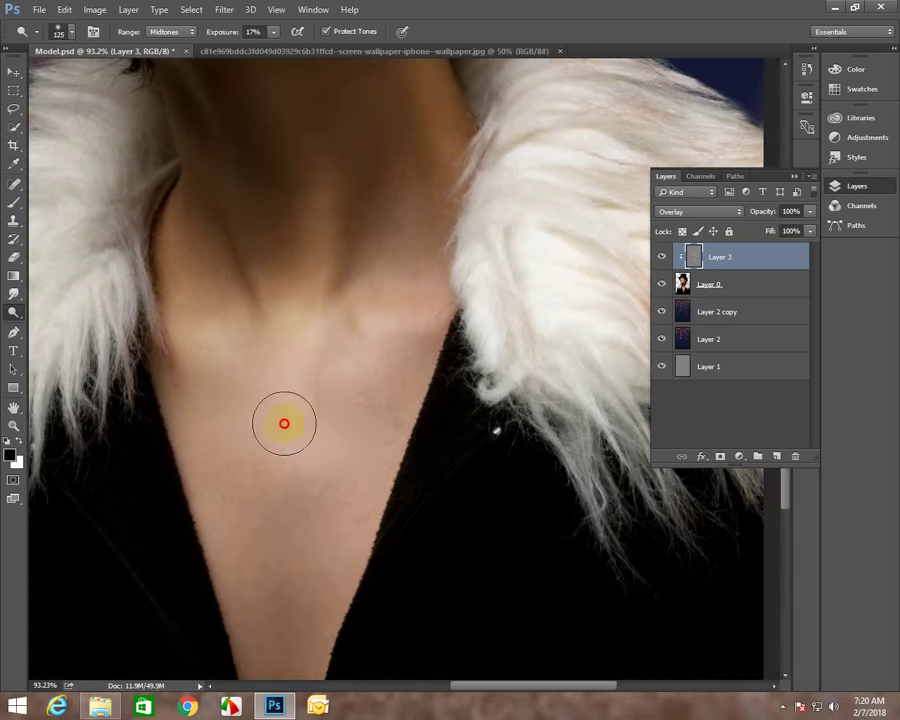
Lighten the side of the neck and the jaw edge with a smaller dodge brush.
mouse_move(267, 428)
mouse_down()
mouse_move(305, 397)
mouse_move(158, 306)
mouse_move(162, 444)
mouse_move(189, 508)
mouse_up()
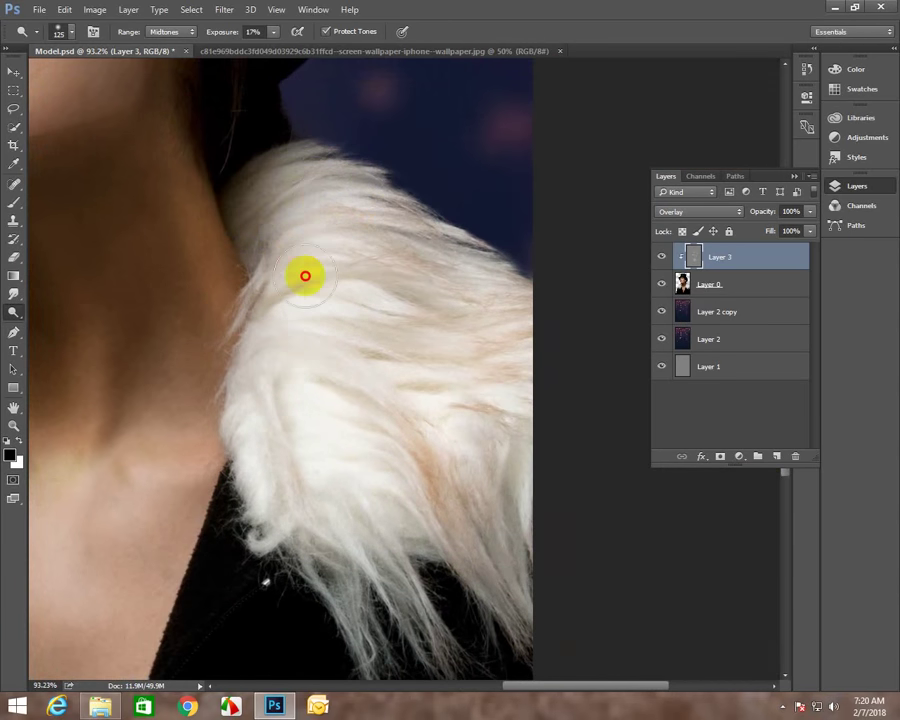
mouse_move(337, 492)
mouse_down()
mouse_move(301, 476)
mouse_move(231, 499)
mouse_move(299, 469)
mouse_up()
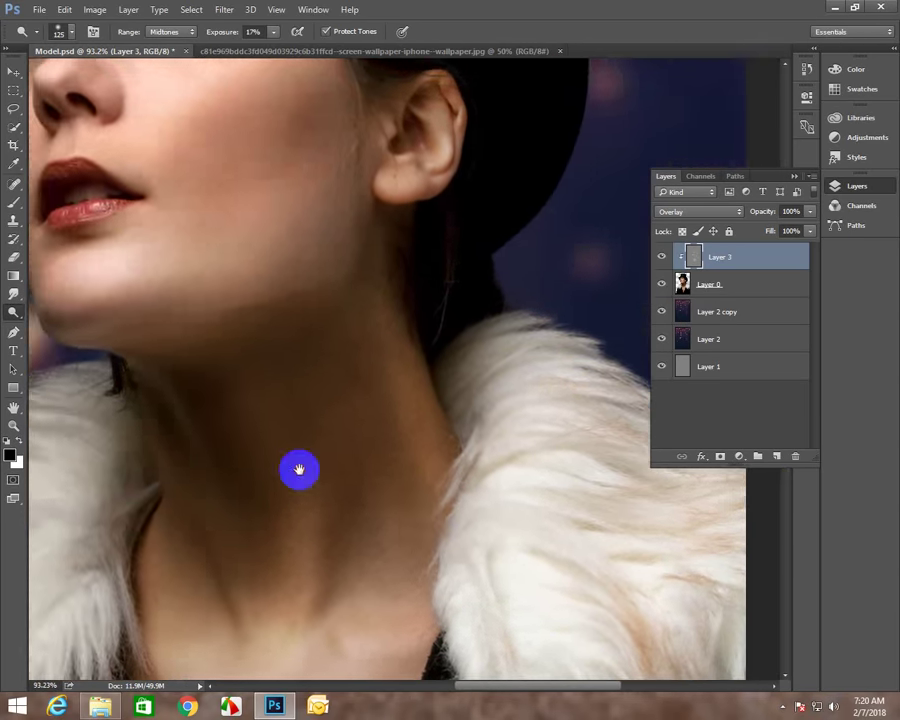
drag(194, 452, 274, 412)
drag(78, 468, 168, 458)
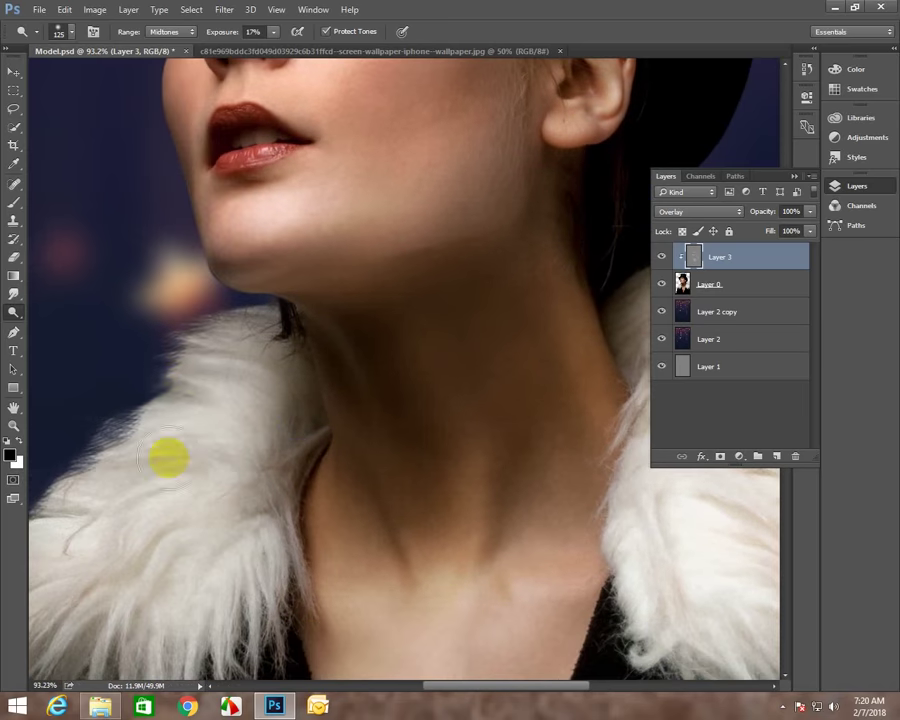
key(bracketleft)
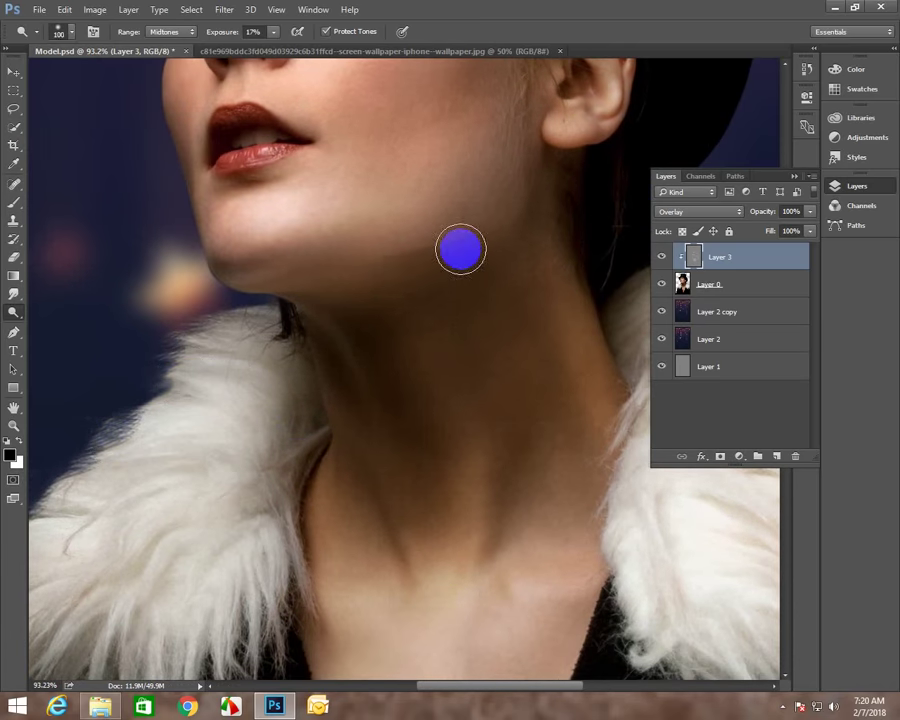
key(bracketleft)
key(bracketleft)
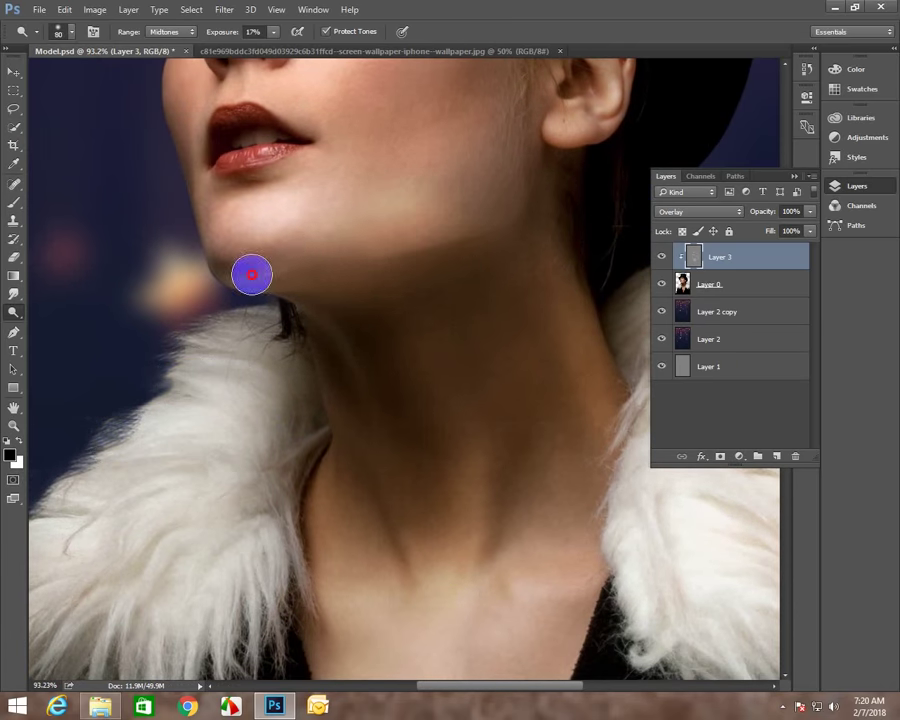
key(bracketleft)
key(bracketleft)
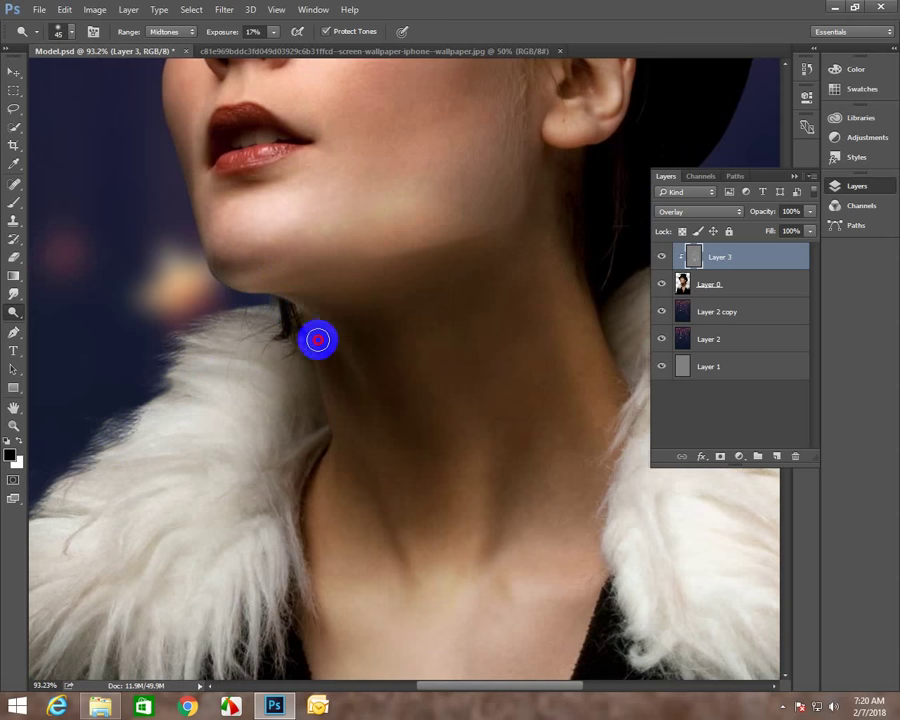
drag(326, 343, 360, 410)
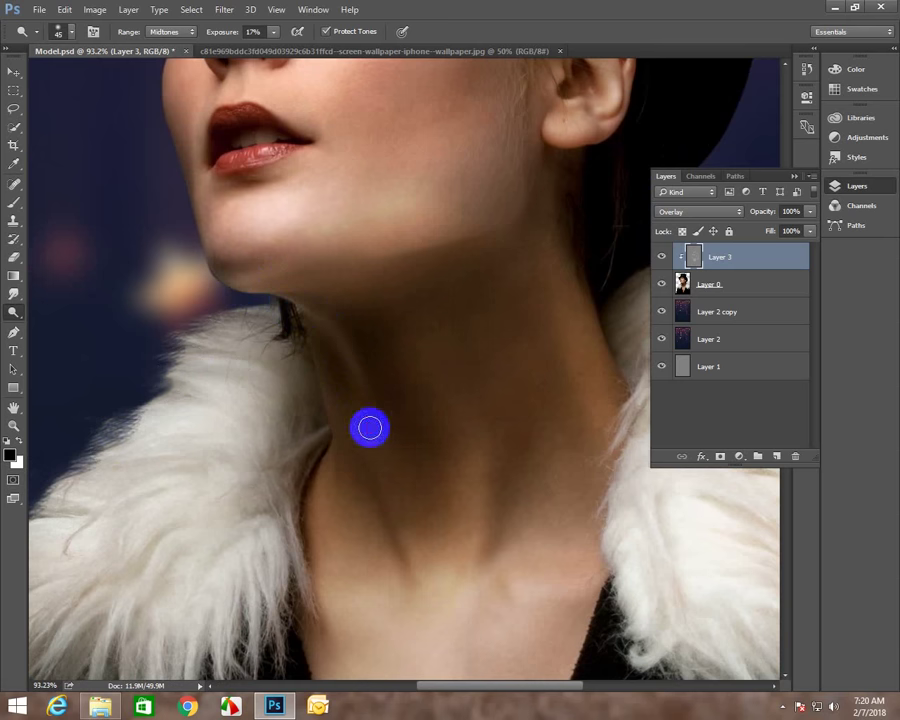
drag(262, 282, 353, 402)
drag(340, 299, 410, 466)
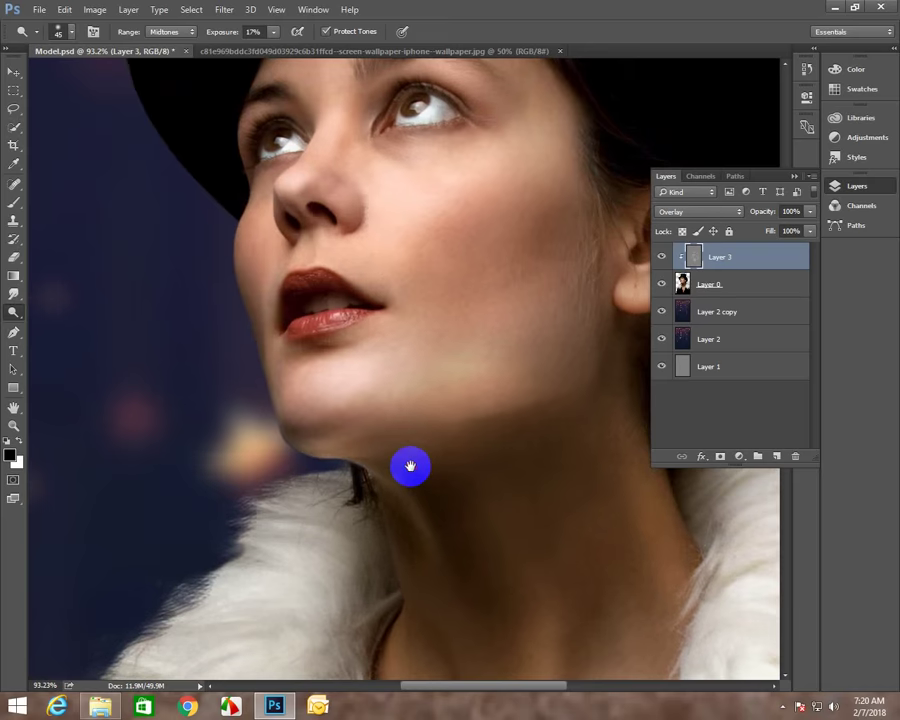
Zoom in on the lips and dodge the lower lip, lip corners, upper lip and chin.
key(z)
drag(356, 320, 413, 408)
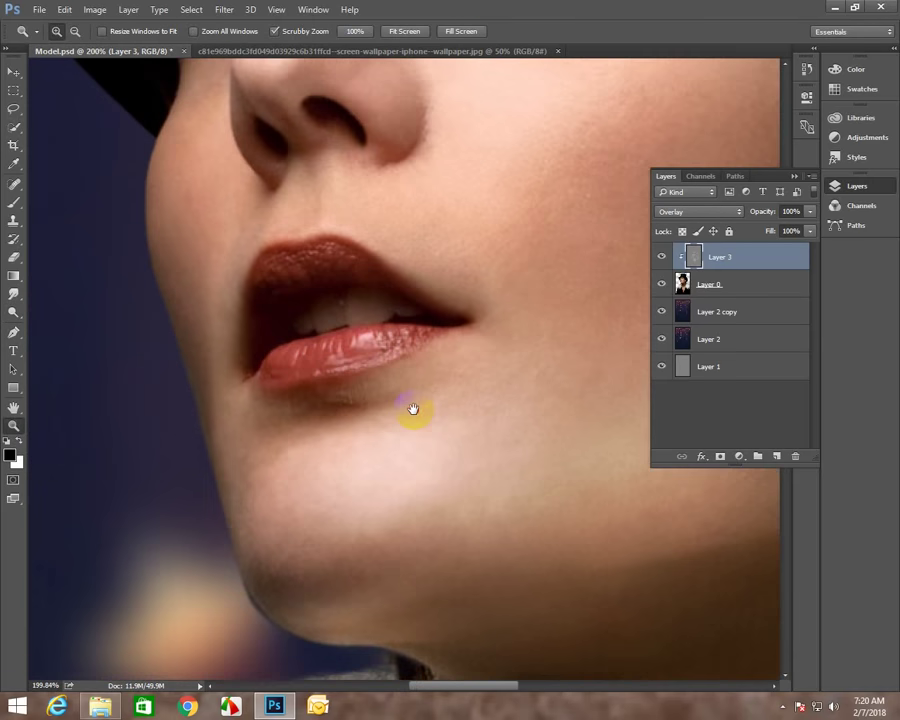
click(13, 310)
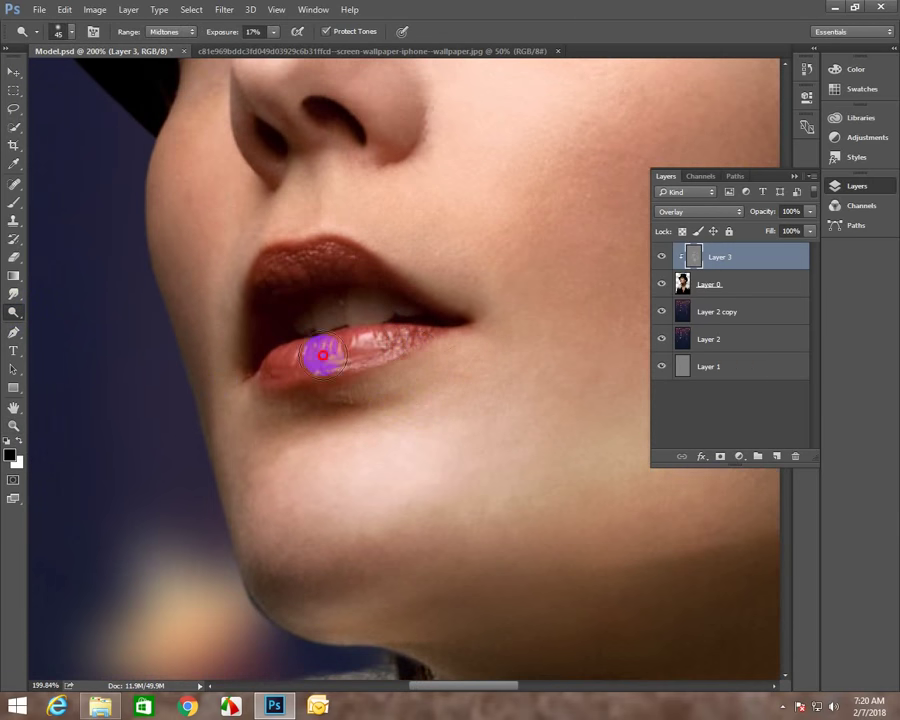
drag(368, 345, 386, 436)
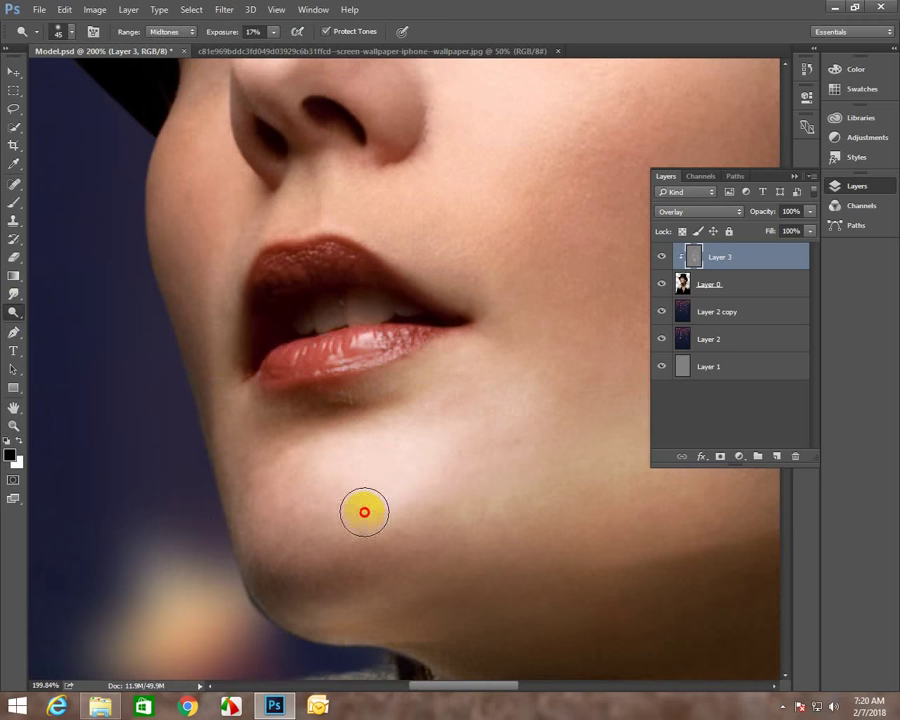
drag(245, 466, 225, 341)
mouse_move(321, 261)
mouse_down()
mouse_move(366, 267)
mouse_move(319, 253)
mouse_move(336, 261)
mouse_up()
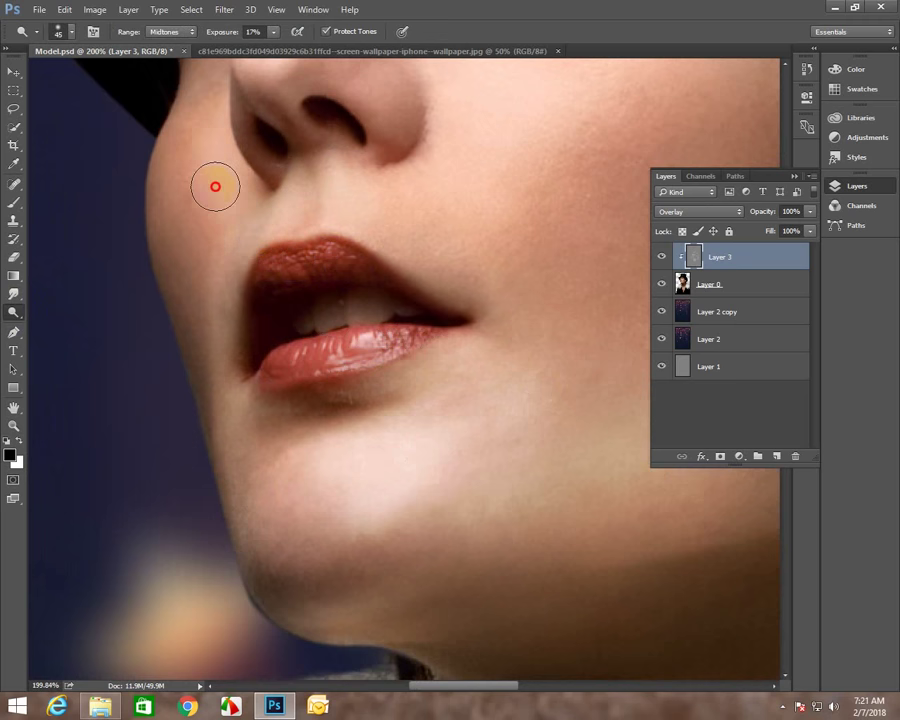
mouse_move(217, 154)
mouse_down()
mouse_move(214, 318)
mouse_move(238, 376)
mouse_up()
scroll(238, 376, up, 3)
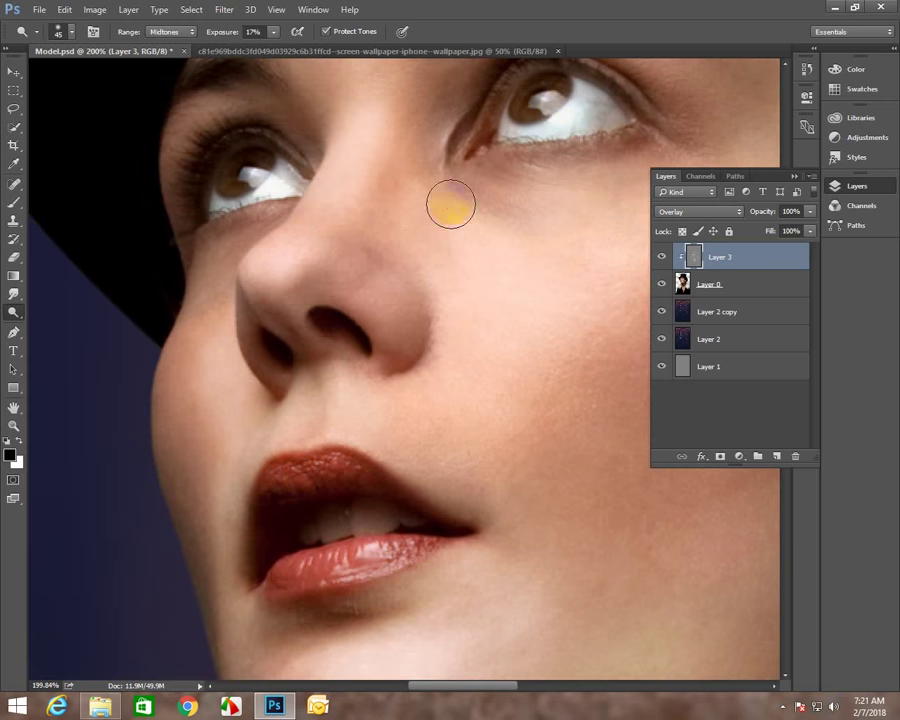
Dodge the brow area, forehead, face and left cheek to lighten the skin.
drag(408, 245, 397, 361)
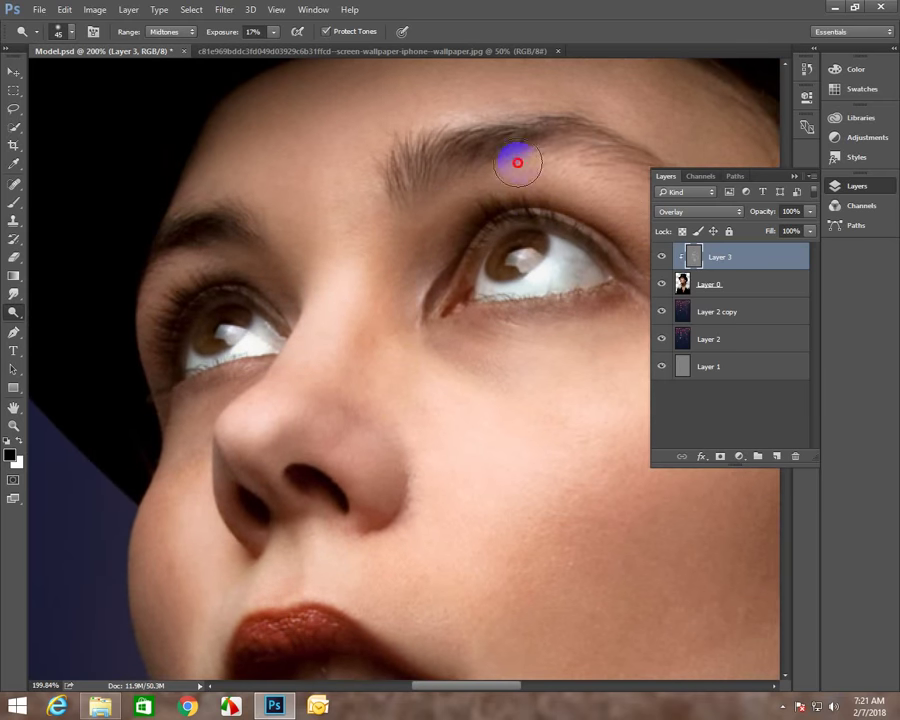
scroll(412, 287, right, 3)
scroll(412, 287, up, 1)
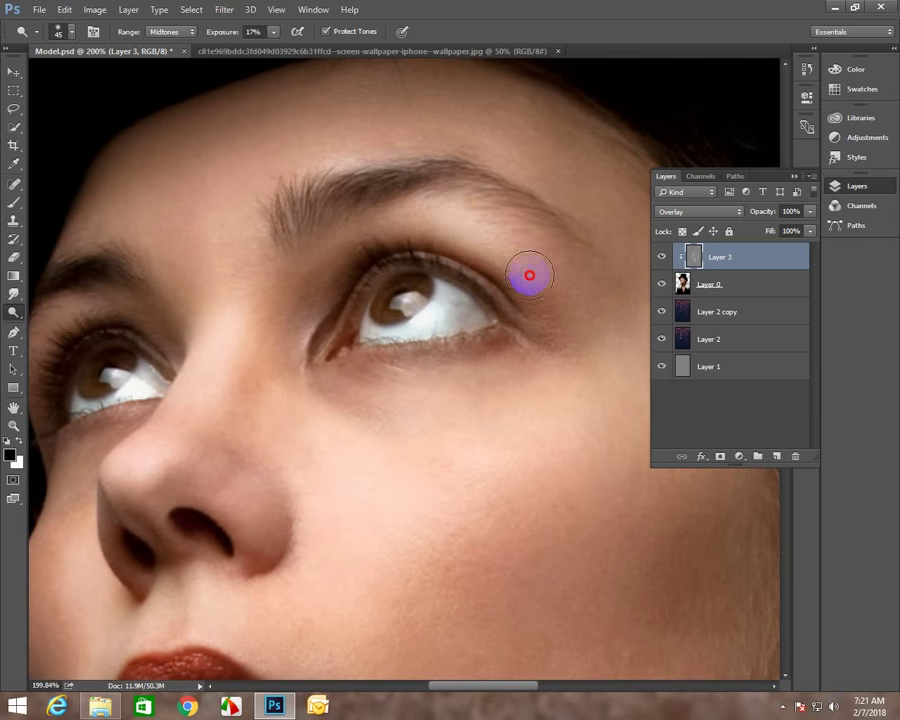
drag(466, 208, 394, 175)
mouse_move(325, 149)
mouse_down()
mouse_move(342, 141)
mouse_move(497, 148)
mouse_up()
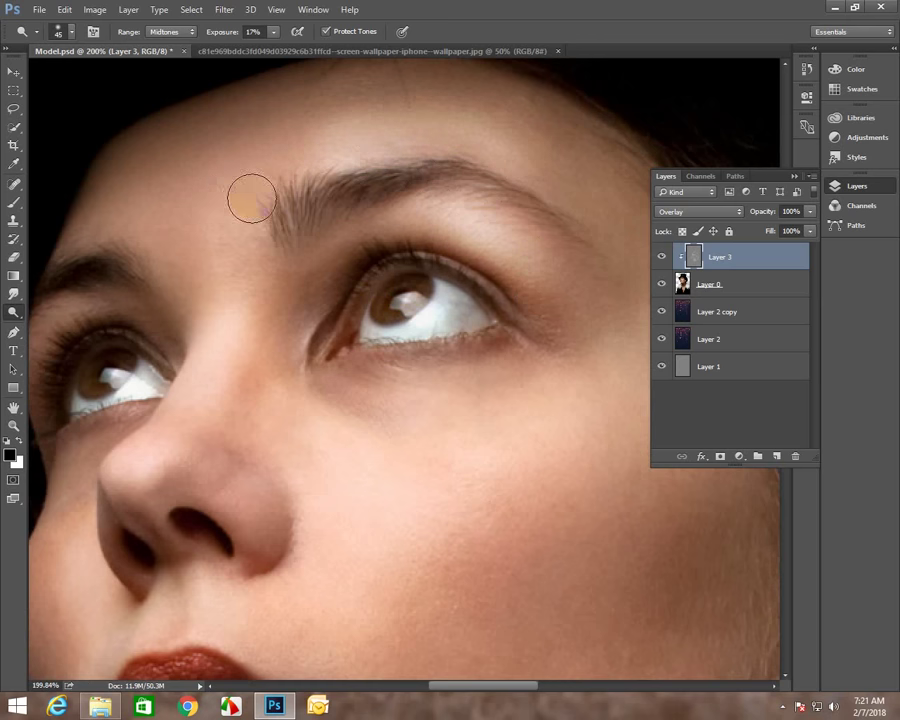
drag(170, 195, 150, 189)
drag(215, 166, 216, 336)
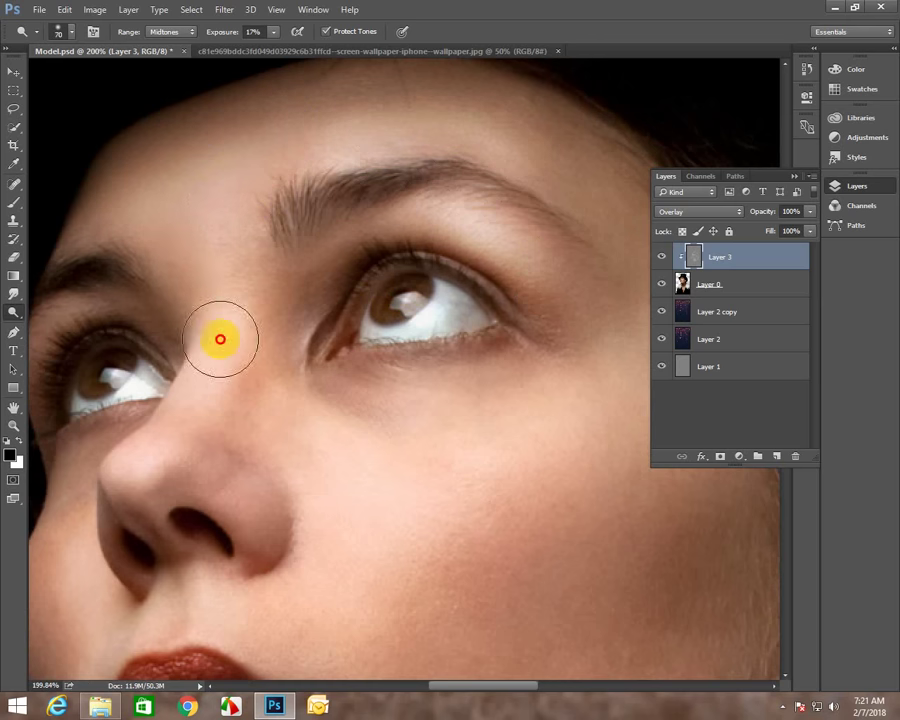
drag(344, 320, 440, 214)
mouse_move(262, 327)
mouse_down()
mouse_move(224, 410)
mouse_move(240, 464)
mouse_up()
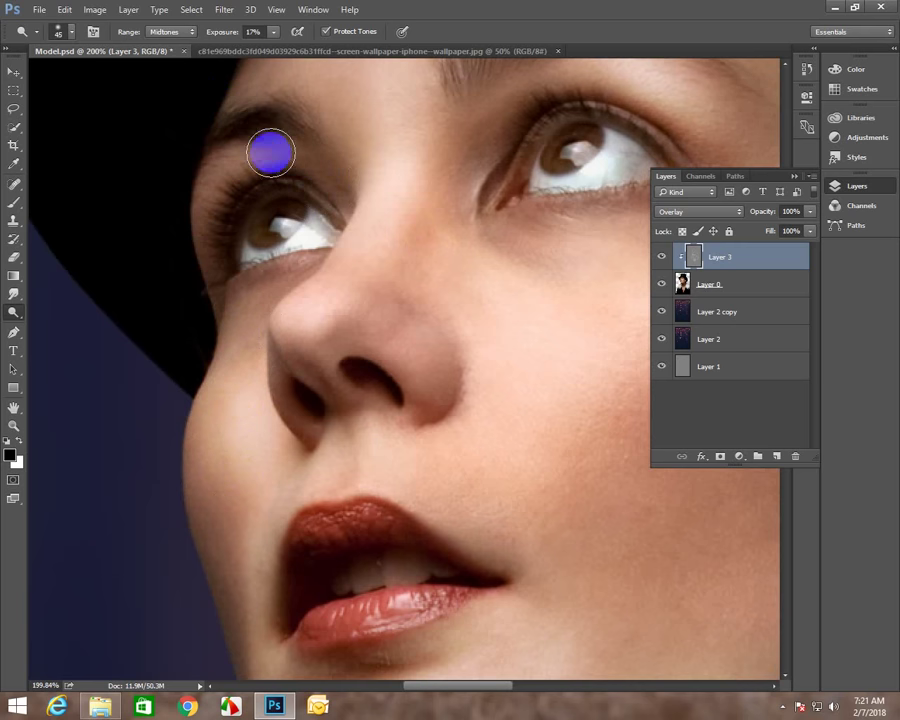
With a smaller dodge brush, brighten both eye whites and the right upper eyelid, then fit on screen.
key(bracketleft)
key(bracketleft)
key(bracketleft)
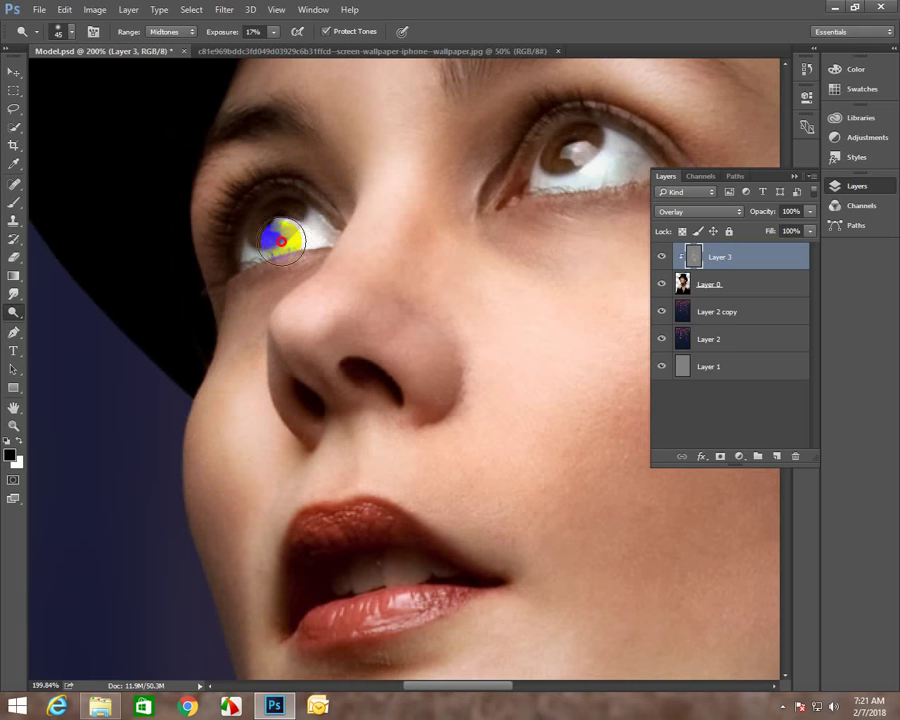
key(p)
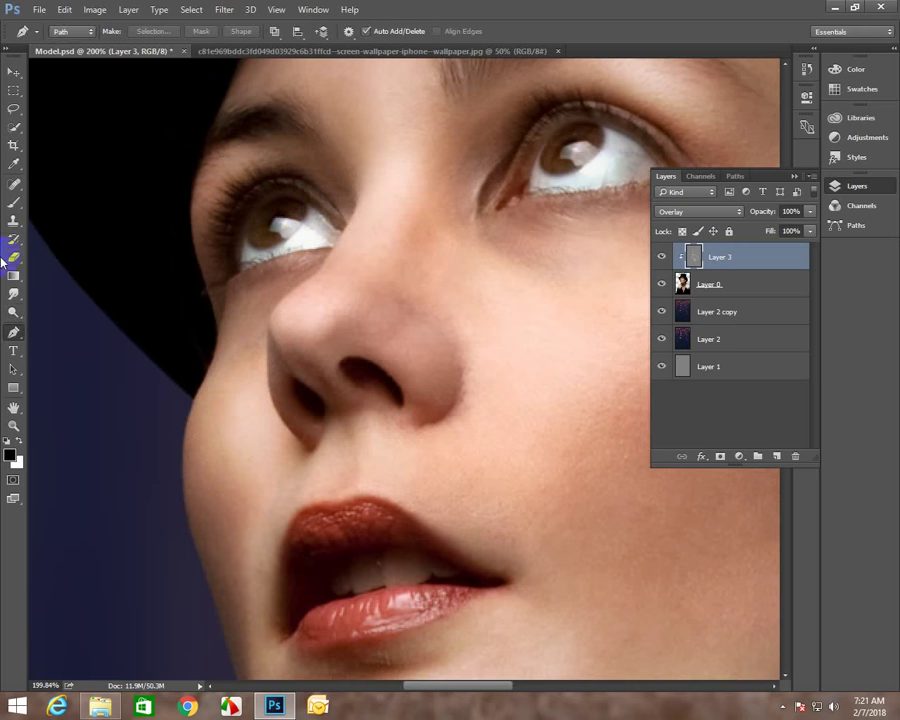
click(18, 315)
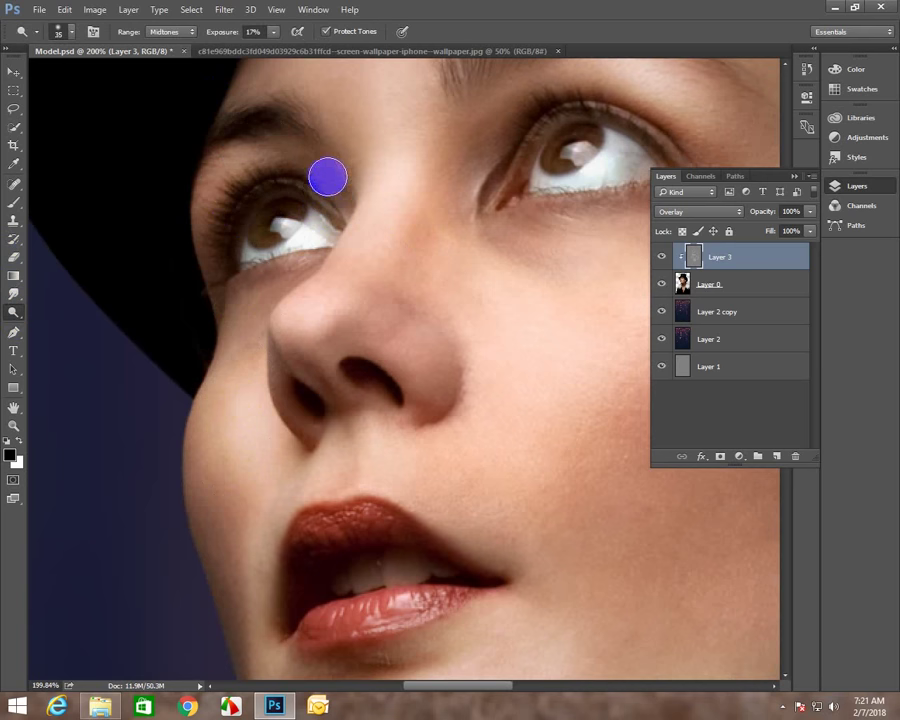
key(bracketleft)
drag(345, 200, 313, 226)
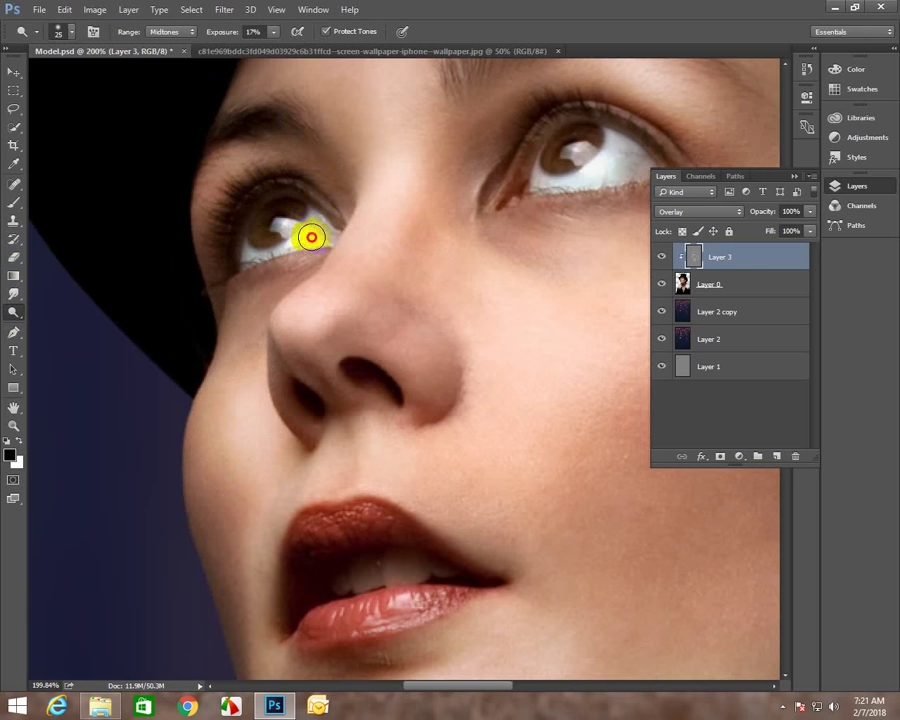
drag(516, 166, 575, 160)
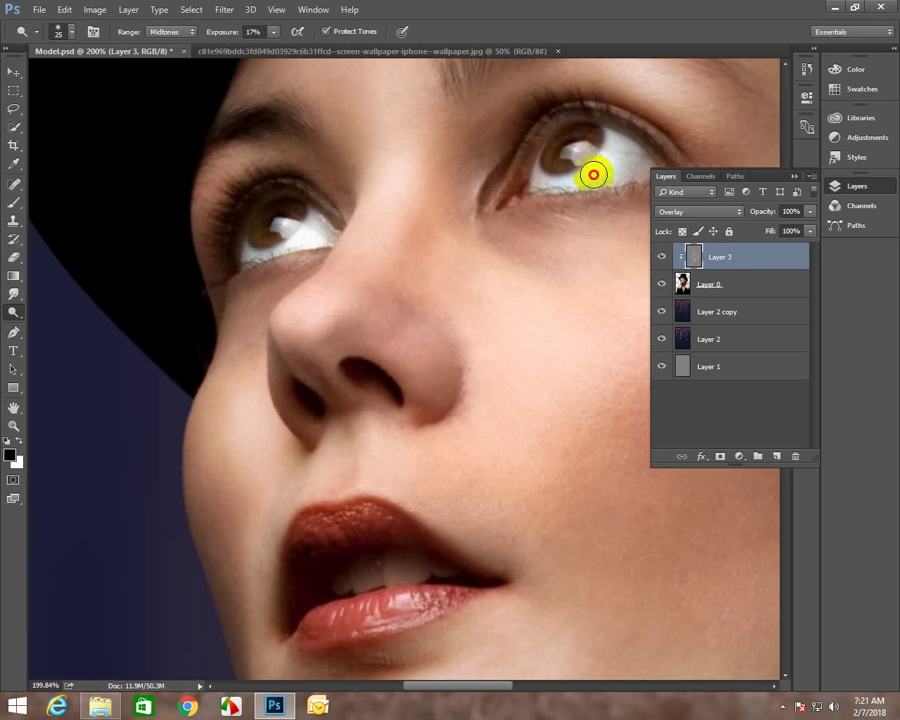
mouse_move(510, 180)
mouse_down()
mouse_move(532, 121)
mouse_move(587, 104)
mouse_move(637, 121)
mouse_move(667, 149)
mouse_up()
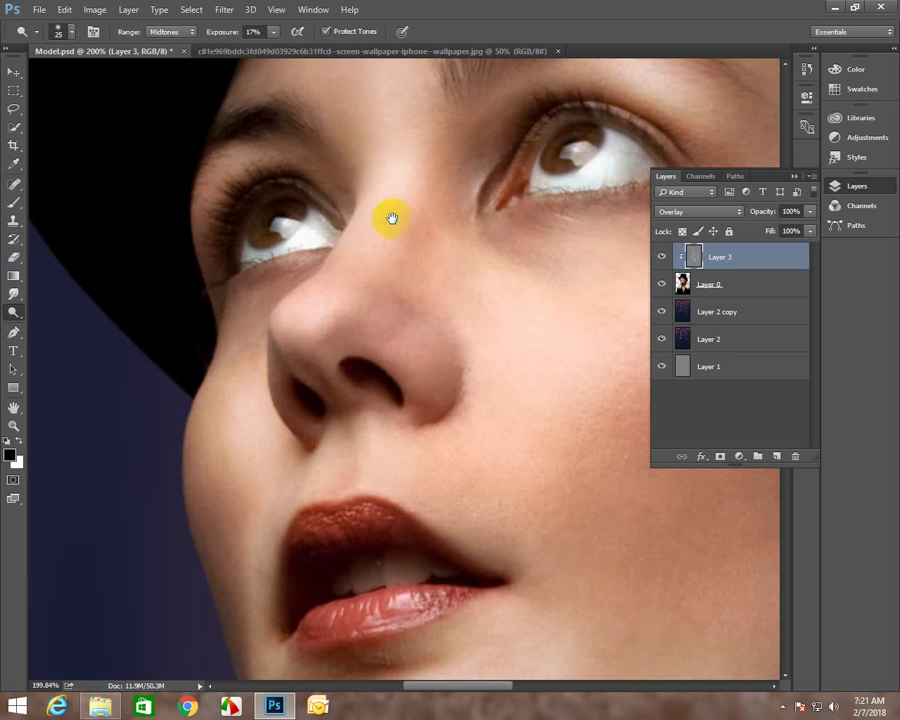
key(ctrl+0)
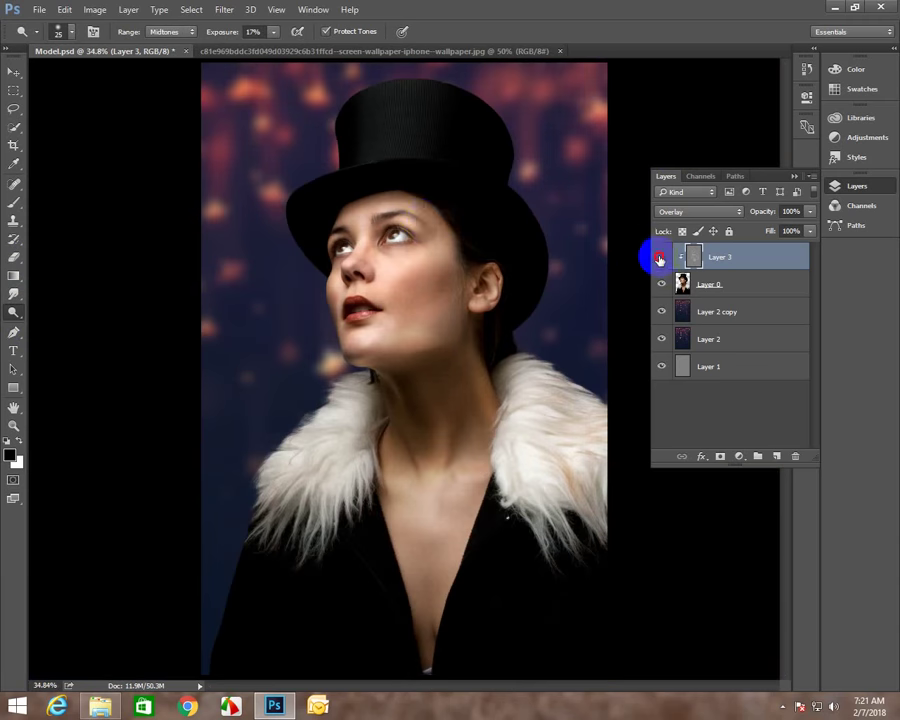
Toggle Layer 3 off and on to compare, then zoom in on the face.
click(660, 258)
click(660, 258)
click(660, 258)
click(660, 258)
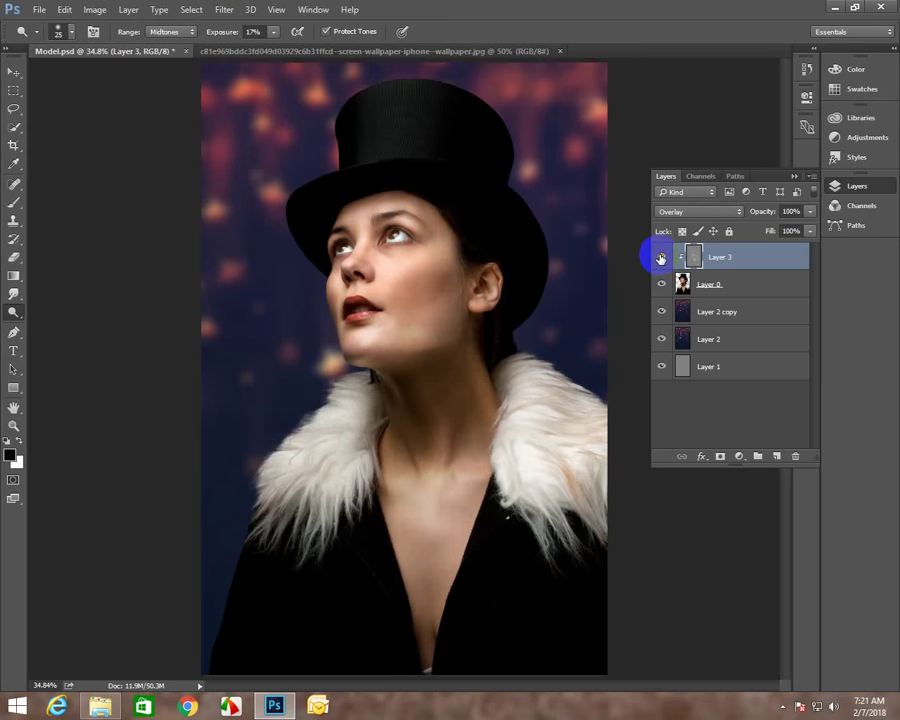
key(z)
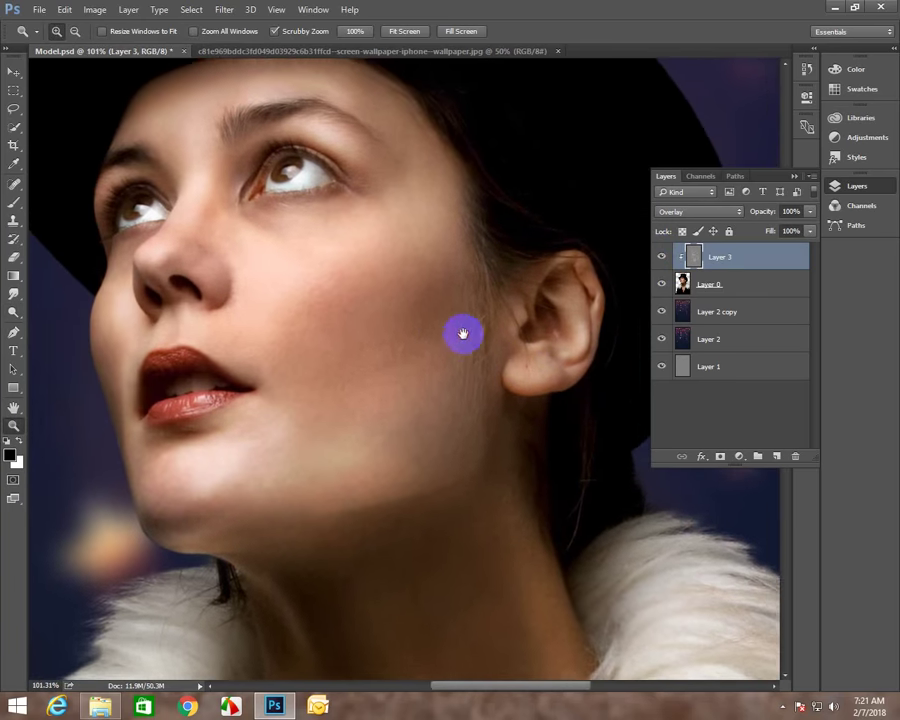
drag(462, 288, 462, 328)
With an enlarged dodge brush, brighten the ribbed texture across the top hat.
click(14, 315)
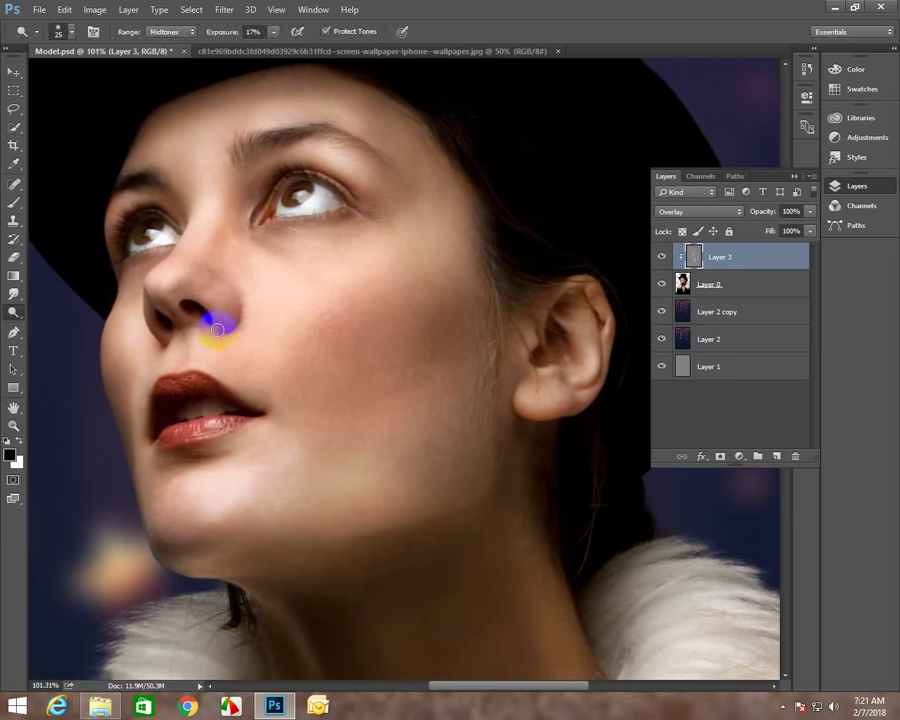
key(bracketright)
key(bracketright)
key(bracketright)
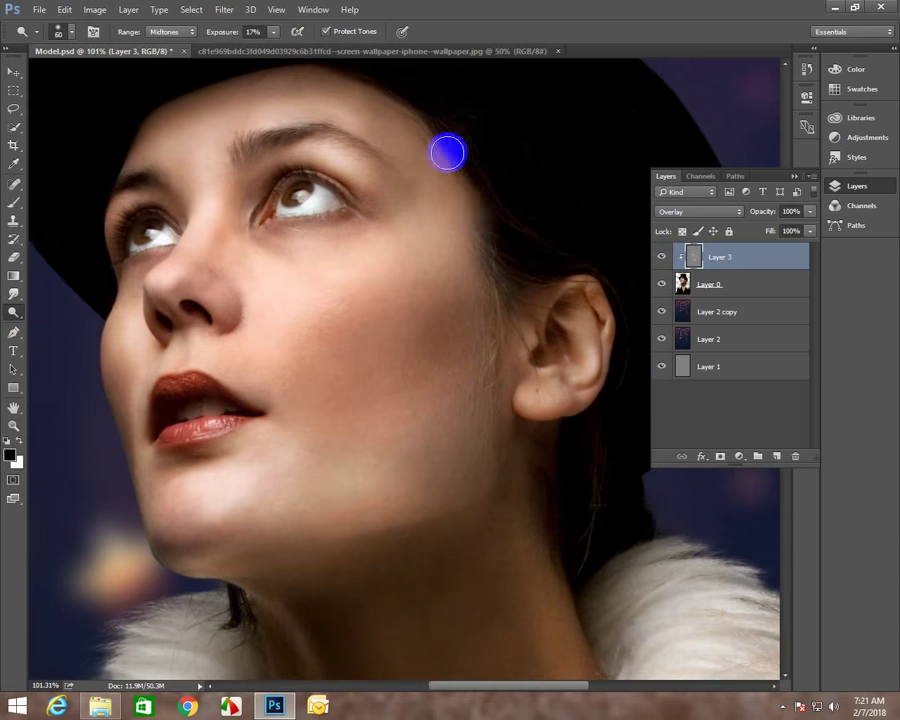
drag(364, 368, 354, 544)
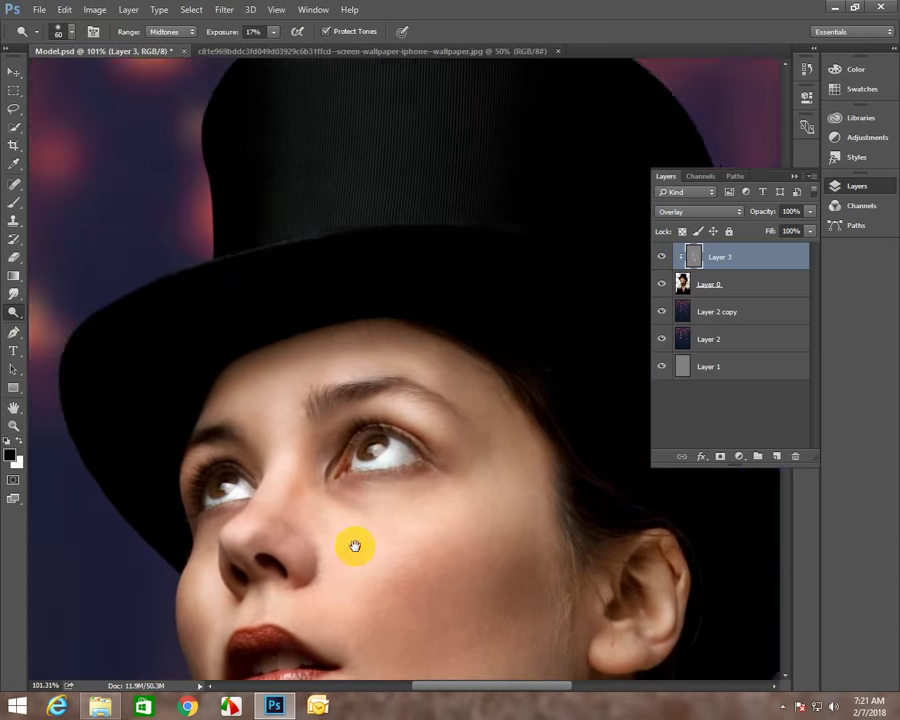
drag(346, 361, 305, 418)
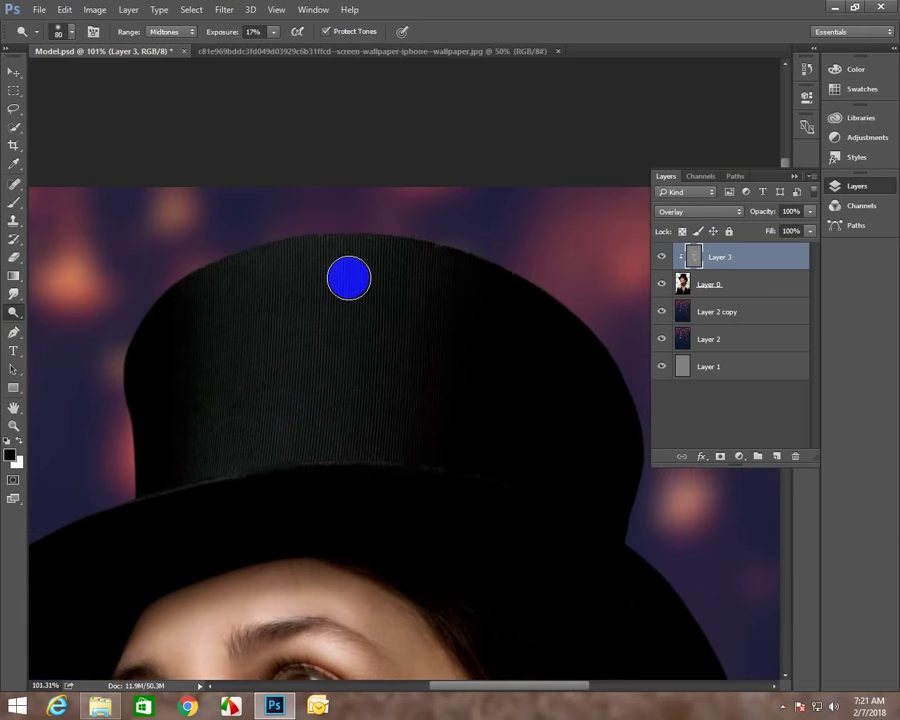
key(bracketright)
key(bracketright)
key(bracketright)
key(bracketright)
key(bracketright)
click(345, 298)
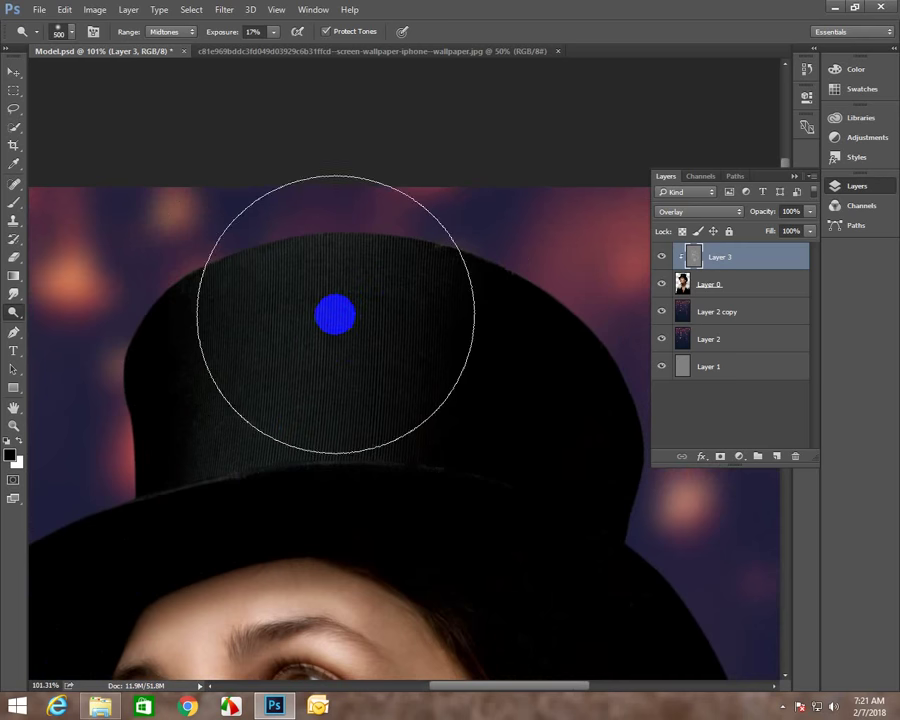
mouse_move(339, 315)
mouse_down()
mouse_move(314, 340)
mouse_move(352, 362)
mouse_up()
scroll(310, 356, down, 5)
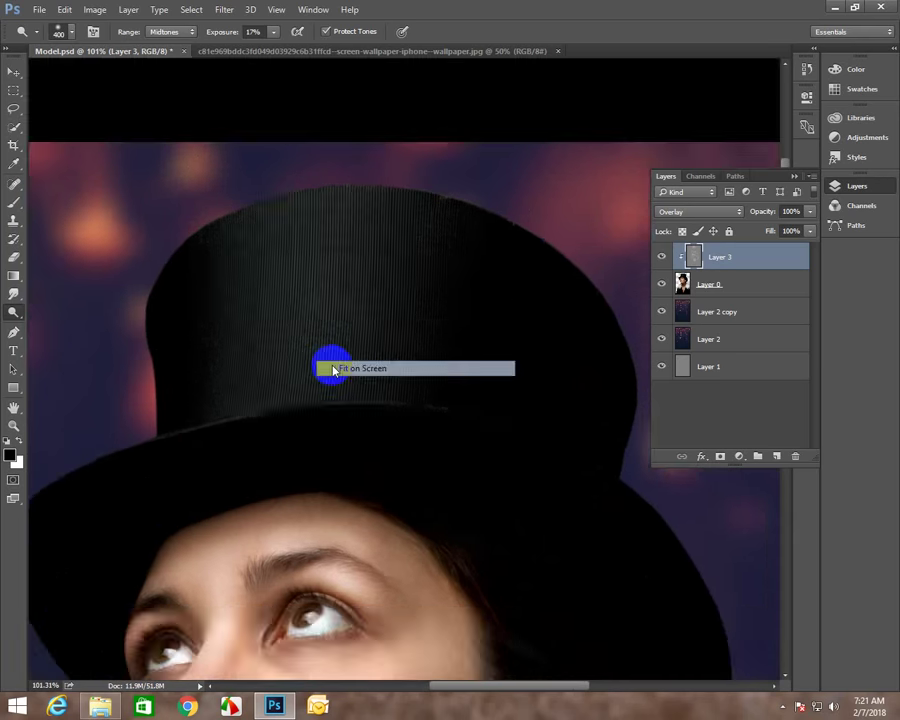
click(660, 258)
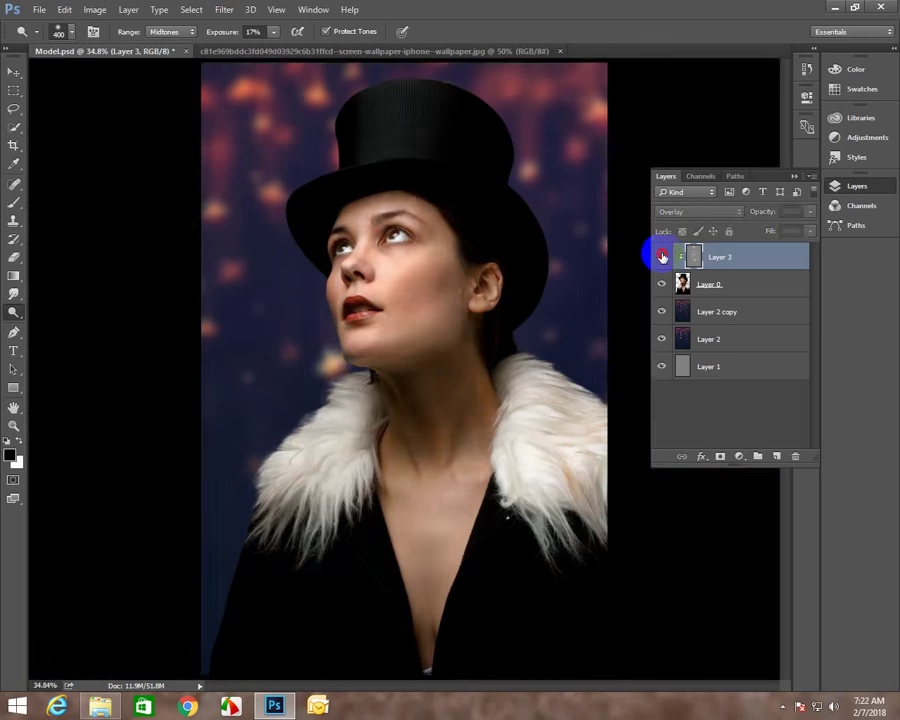
Show Layer 3 again, zoom in closer on the face and reselect the Dodge tool.
click(661, 258)
key(v)
key(z)
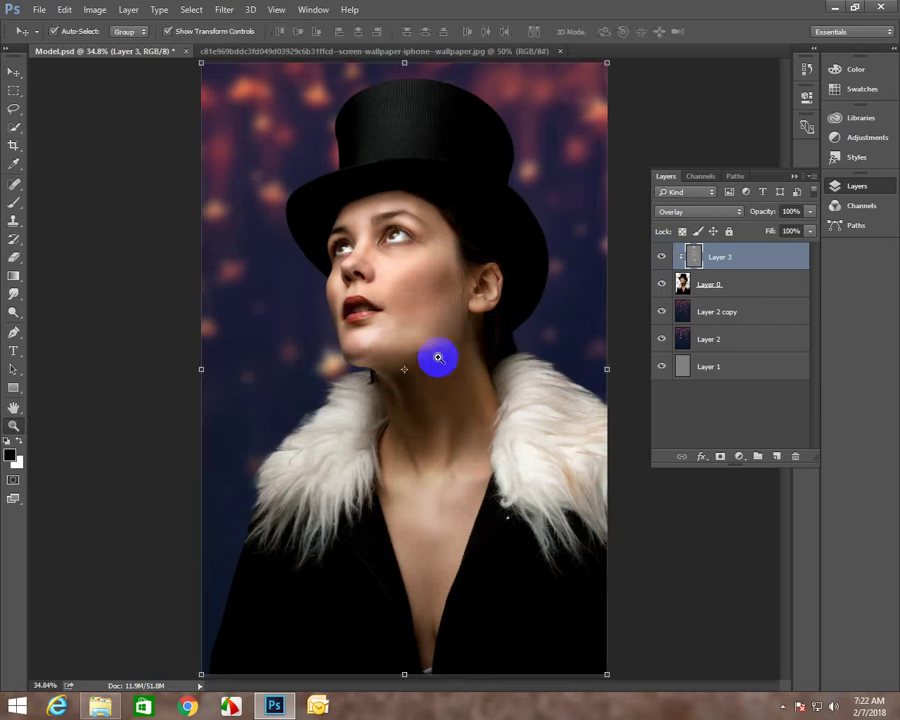
click(458, 368)
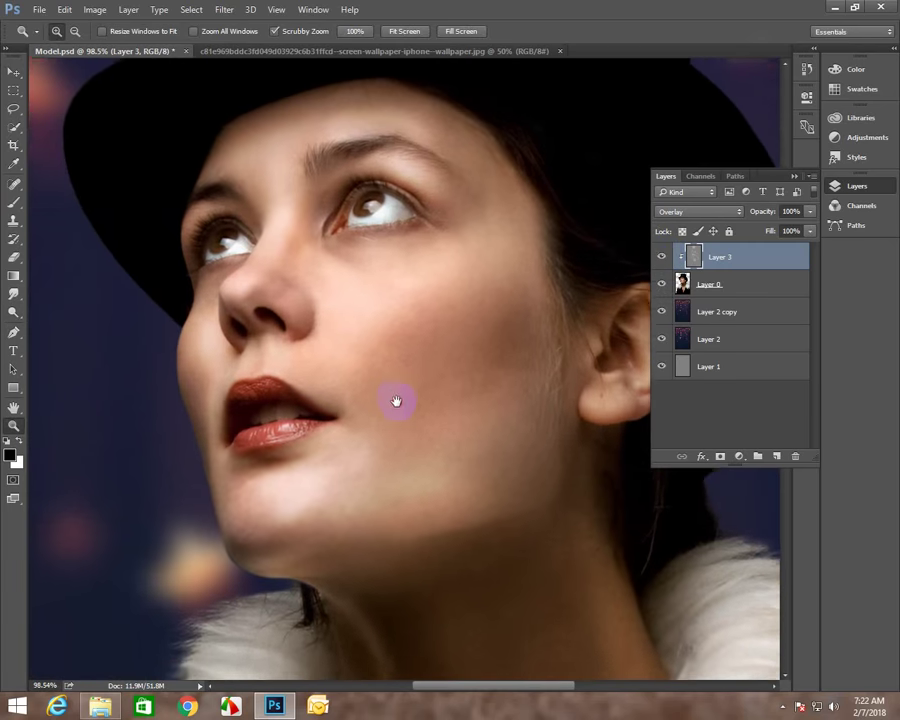
drag(397, 311, 398, 402)
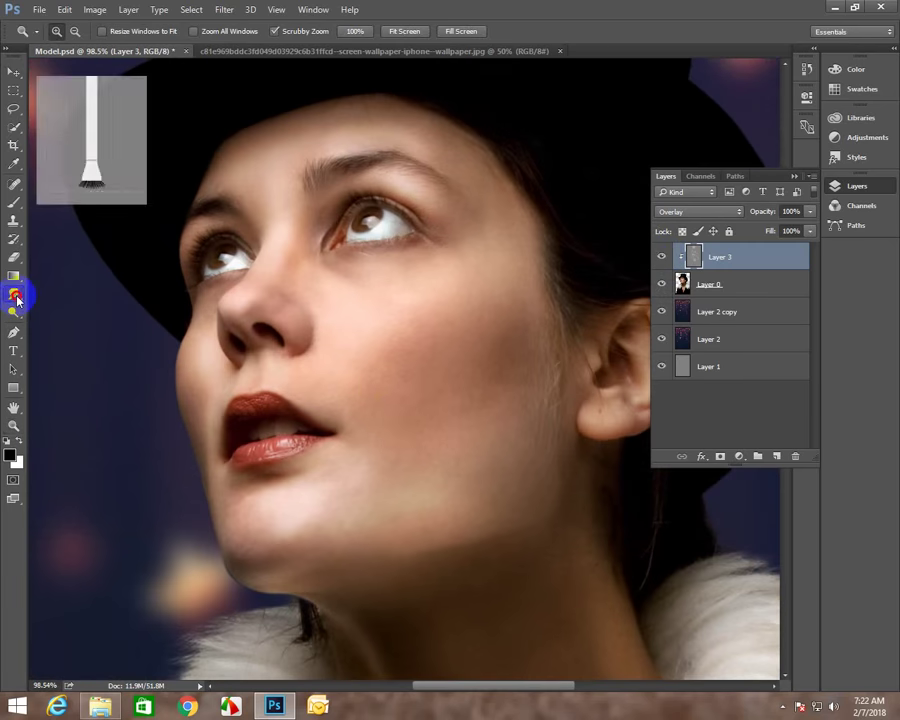
click(16, 298)
click(14, 312)
click(75, 302)
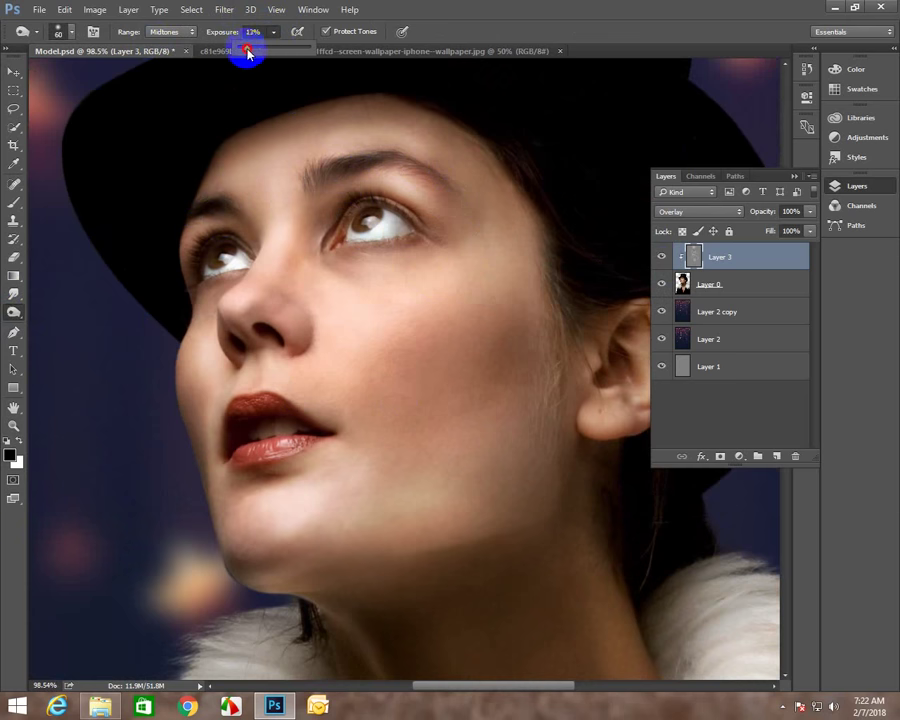
Enlarge the toning brush to 125 and deepen the blush on the cheek.
mouse_move(452, 262)
mouse_down()
mouse_move(573, 205)
mouse_move(592, 216)
mouse_up()
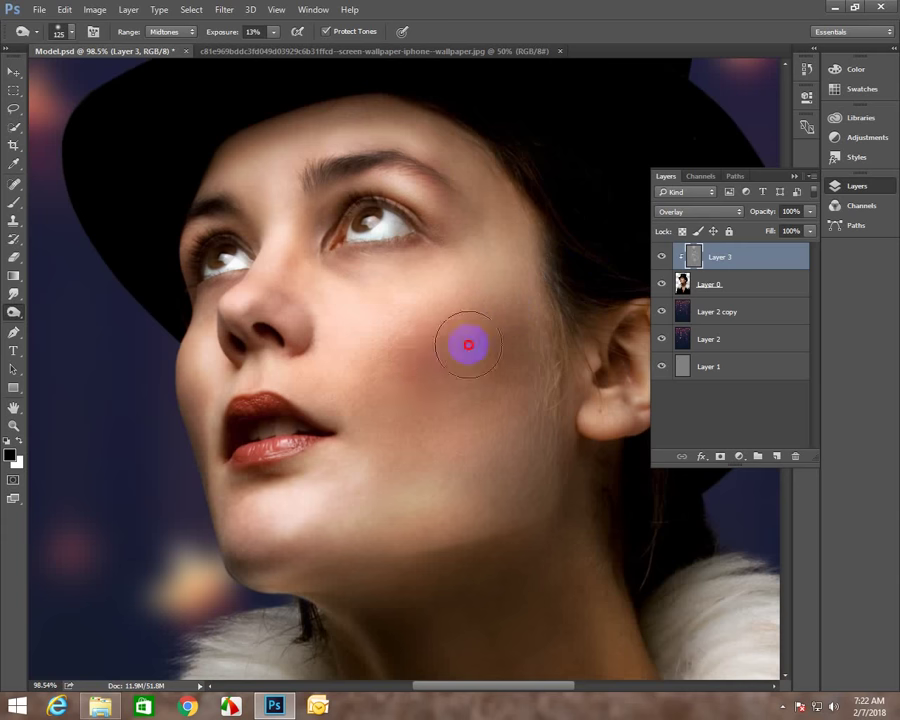
mouse_move(464, 348)
mouse_down()
mouse_move(502, 362)
mouse_move(449, 411)
mouse_up()
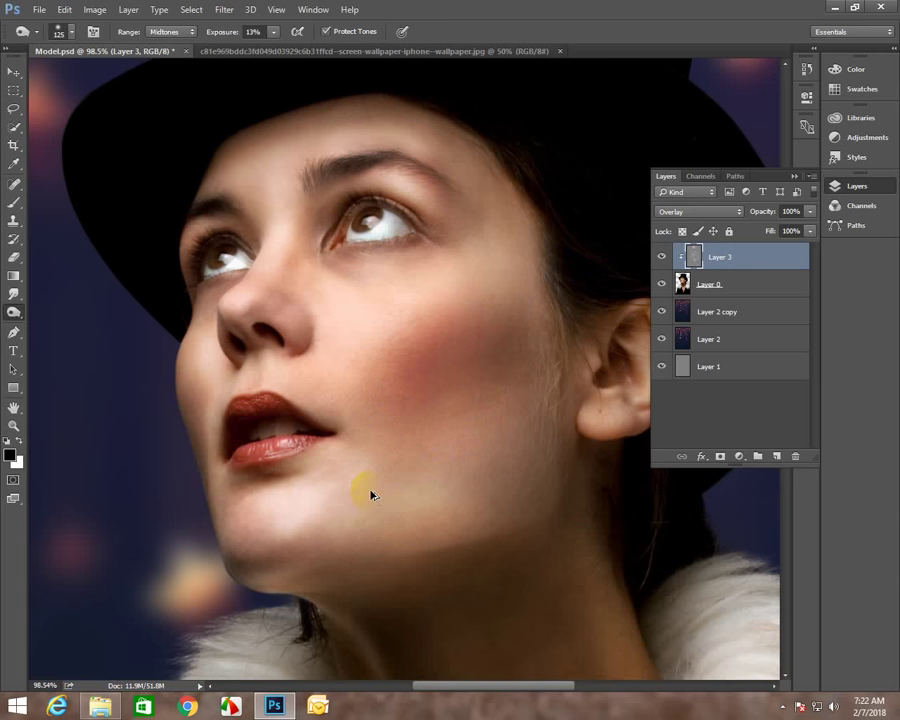
drag(442, 360, 523, 403)
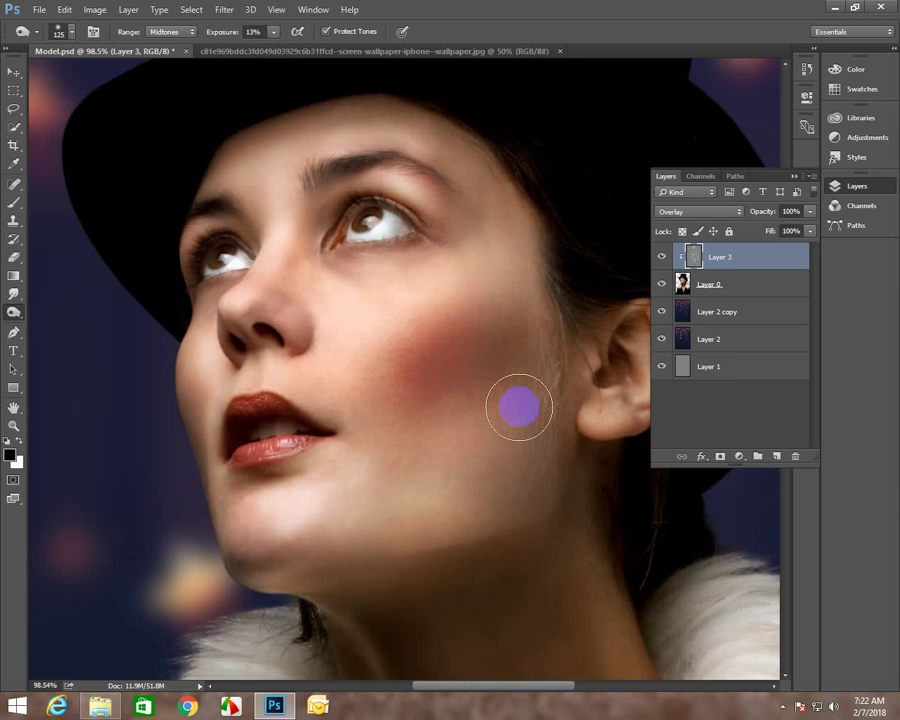
drag(519, 410, 509, 342)
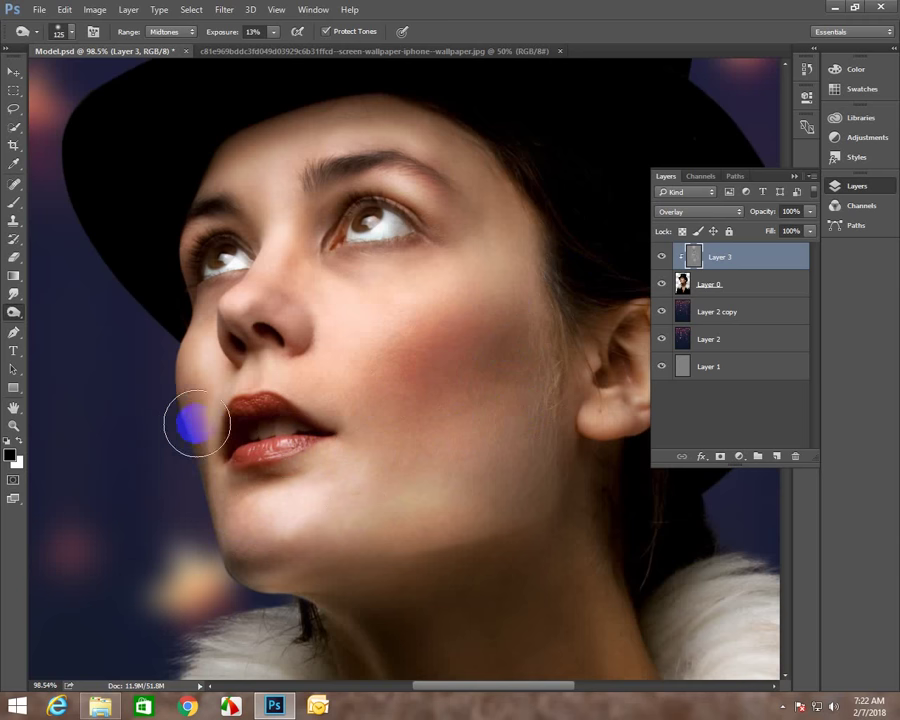
With a smaller brush, brighten the neck from the chin down to the upper chest.
key(bracketleft)
key(bracketleft)
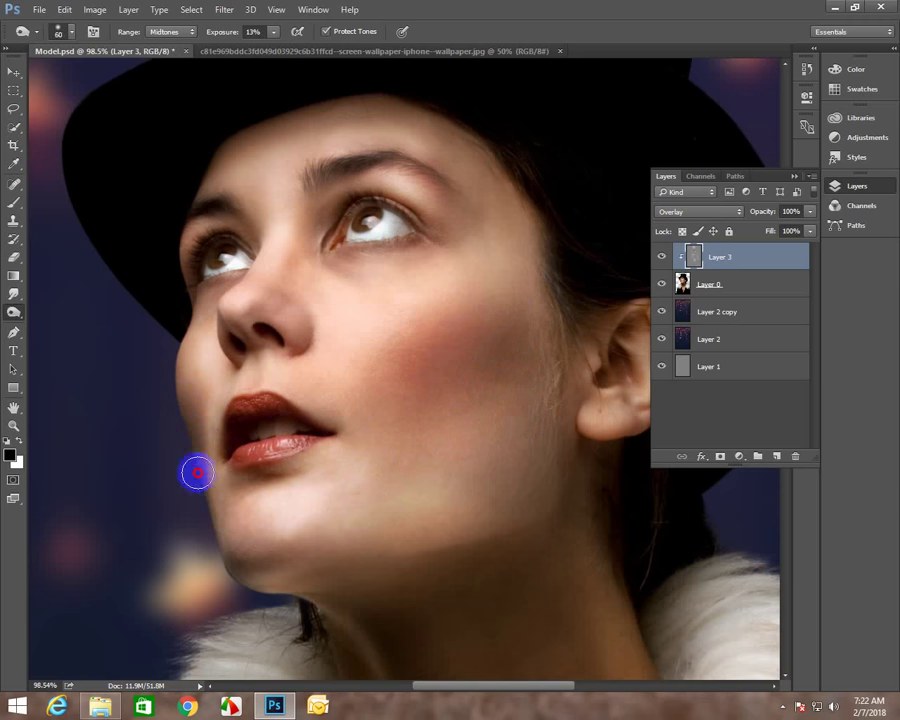
drag(442, 573, 289, 304)
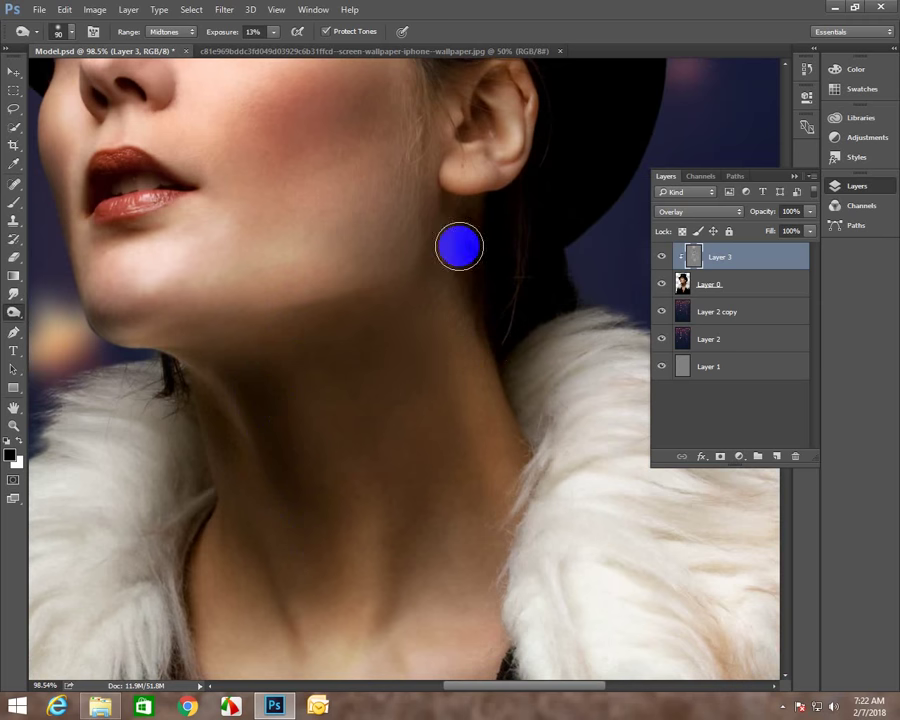
mouse_move(400, 368)
mouse_down()
mouse_move(325, 303)
mouse_move(412, 586)
mouse_move(406, 354)
mouse_up()
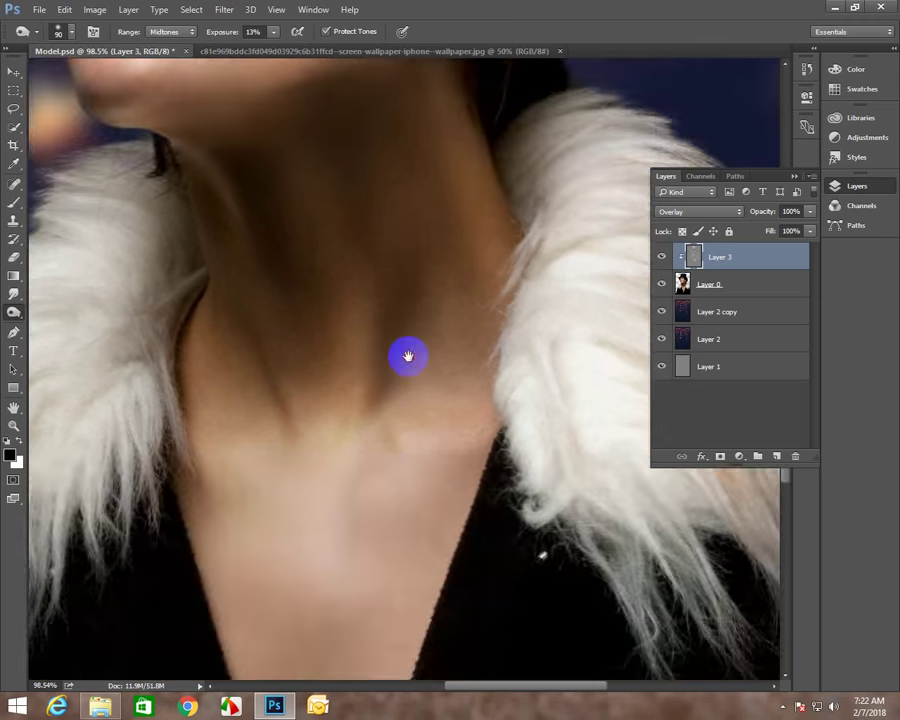
drag(256, 345, 305, 497)
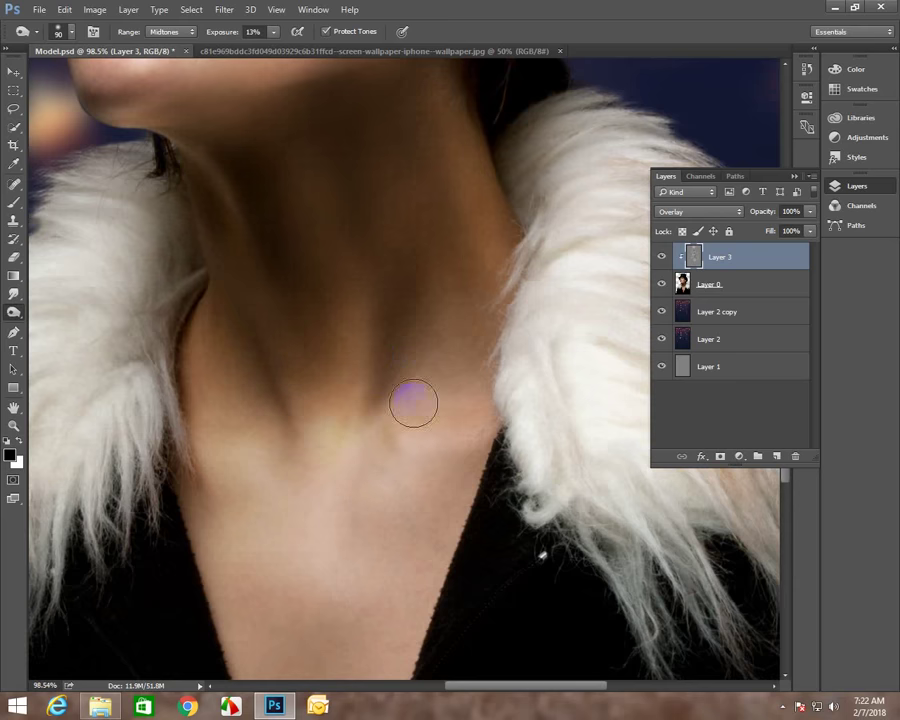
Darken the black top hat, including its left side, then zoom in closely on the face.
drag(495, 347, 314, 450)
mouse_move(320, 270)
mouse_down()
mouse_move(338, 213)
mouse_move(341, 349)
mouse_move(362, 402)
mouse_up()
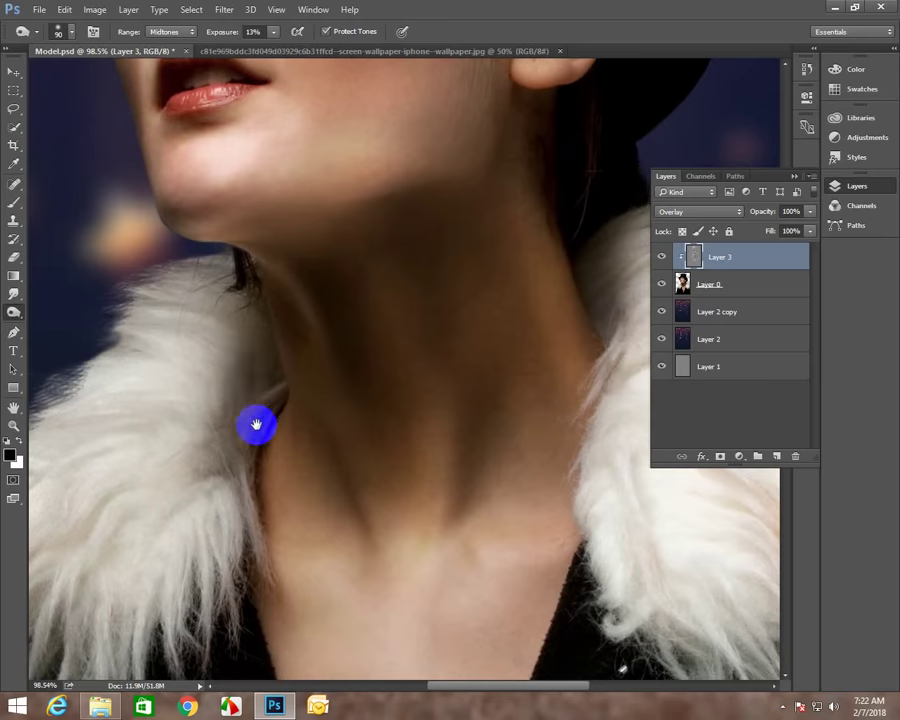
drag(256, 420, 276, 592)
drag(352, 320, 360, 492)
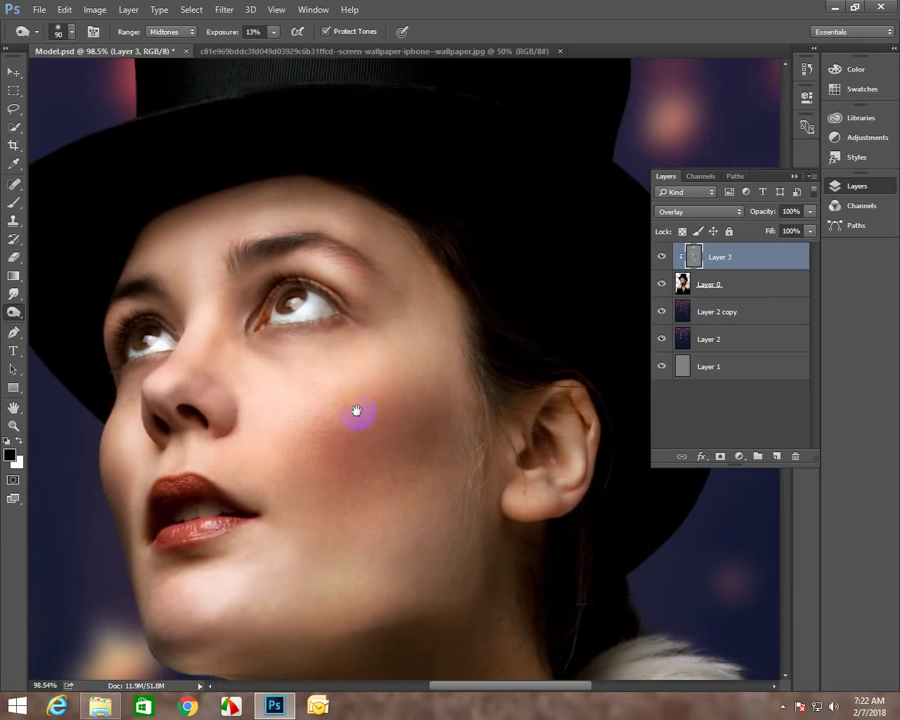
drag(320, 194, 286, 444)
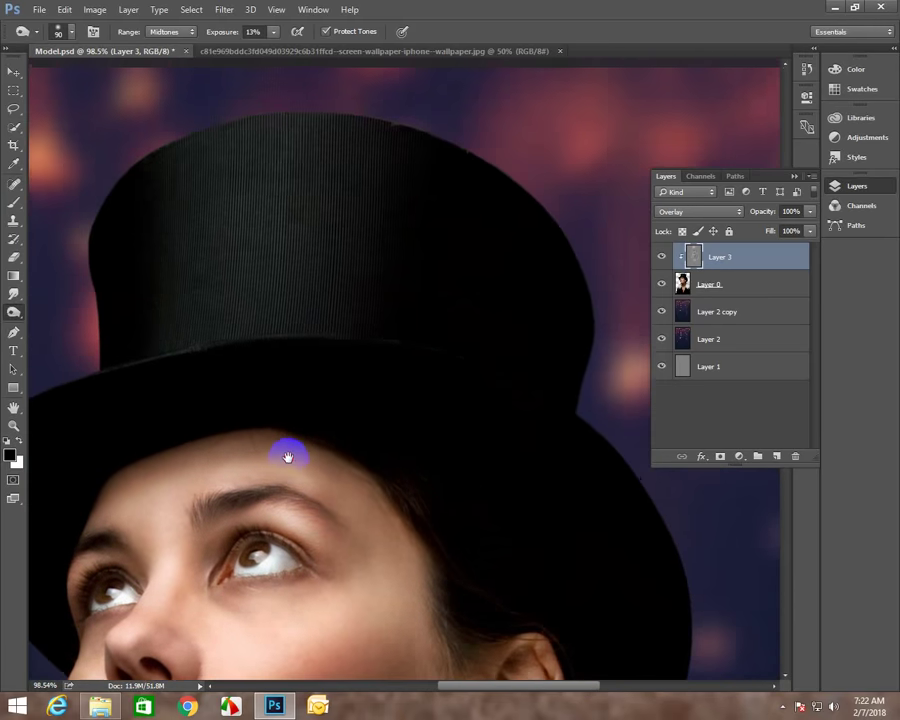
drag(432, 168, 482, 239)
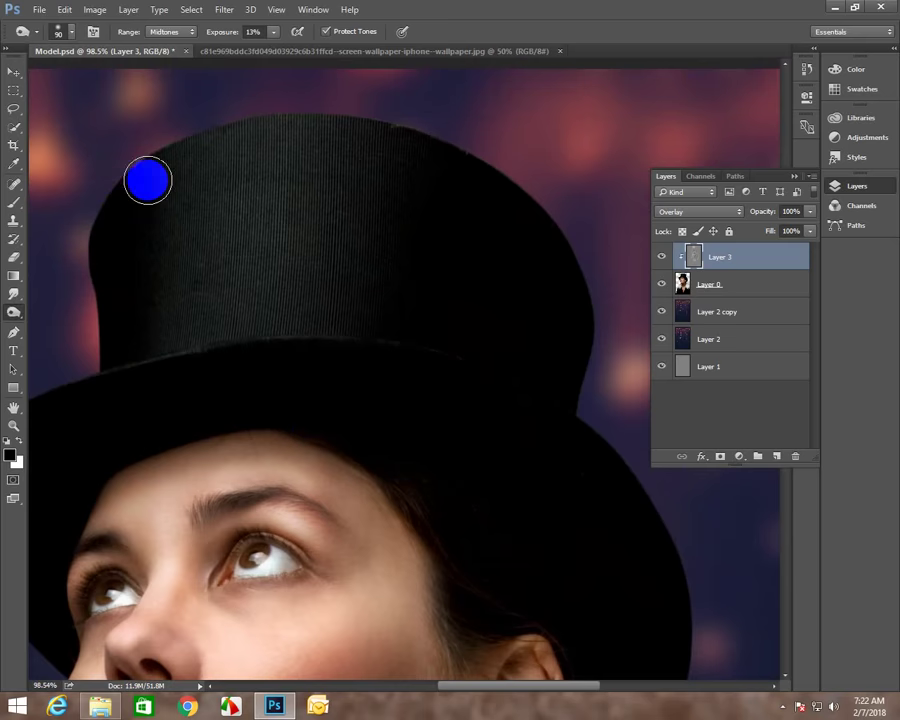
drag(130, 260, 124, 340)
scroll(307, 261, down, 3)
scroll(307, 261, left, 3)
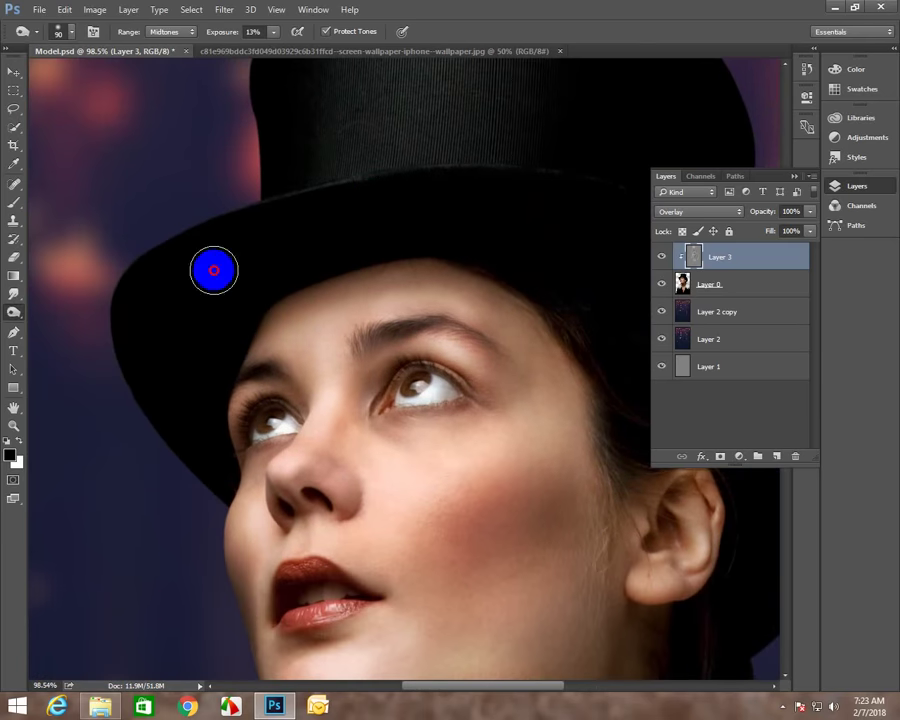
scroll(290, 395, down, 3)
scroll(230, 356, right, 2)
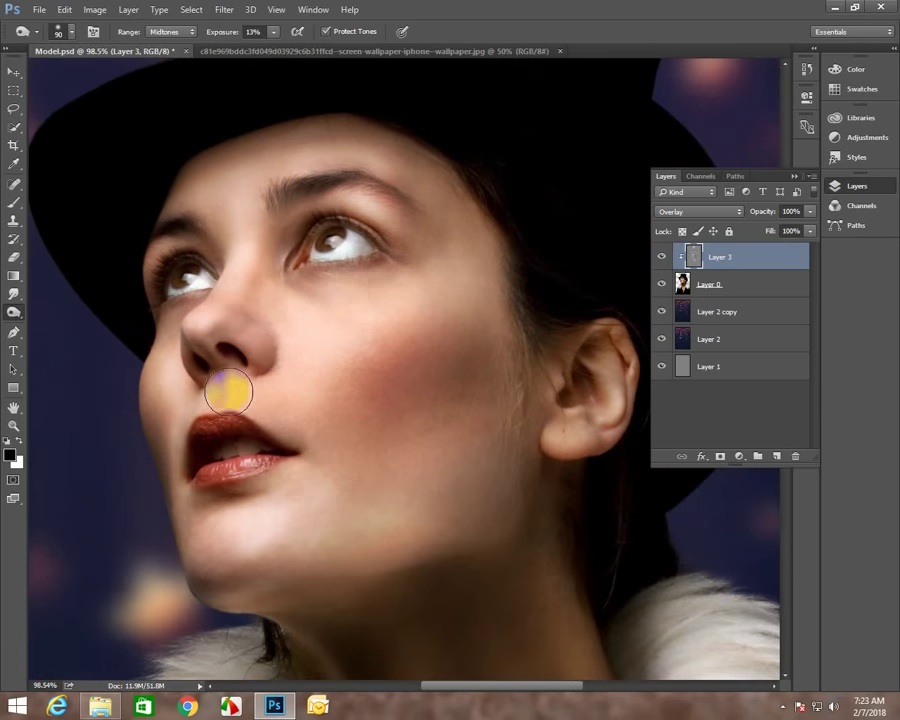
drag(229, 392, 270, 392)
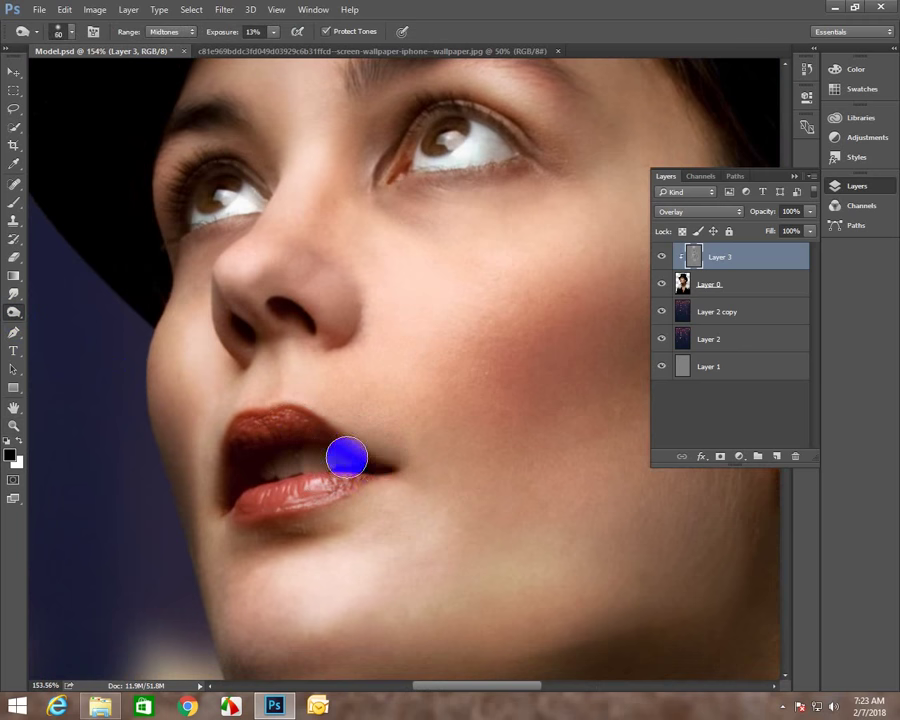
With a 25 px dodge brush, lighten the lower lip, under the nose and inner ear, then fit on screen.
key(bracketleft)
key(bracketleft)
key(bracketleft)
drag(318, 478, 237, 495)
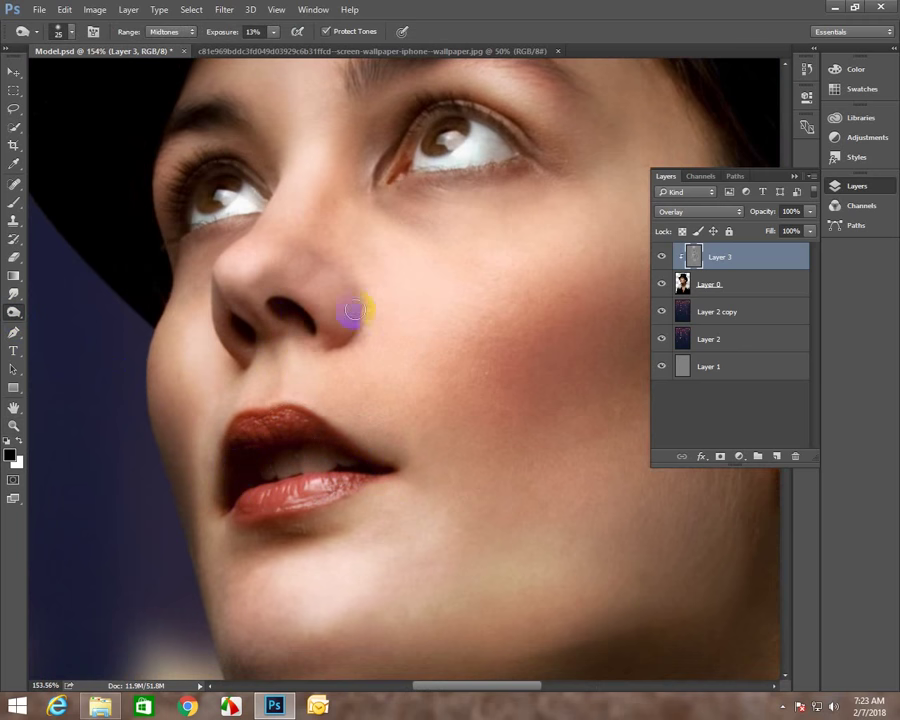
mouse_move(334, 345)
mouse_down()
mouse_move(241, 318)
mouse_move(252, 346)
mouse_up()
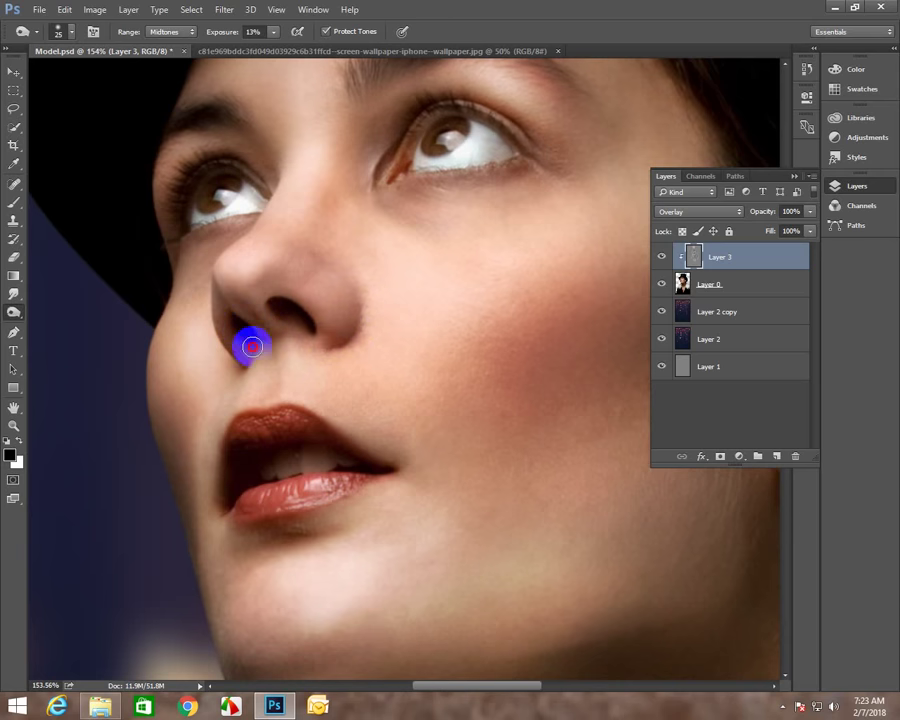
drag(546, 472, 217, 440)
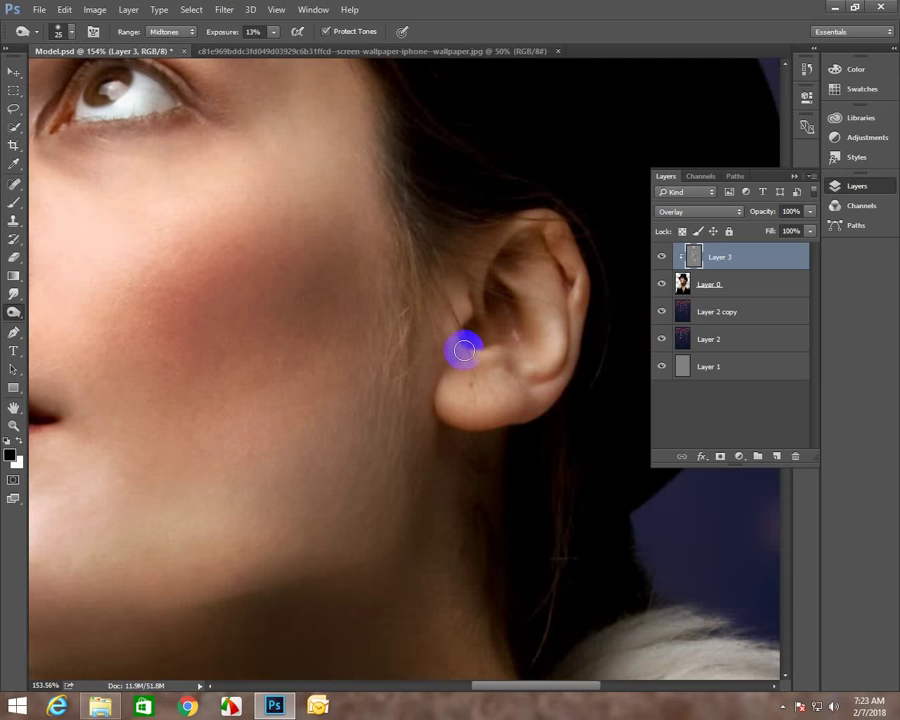
mouse_move(464, 350)
mouse_down()
mouse_move(540, 248)
mouse_move(559, 309)
mouse_up()
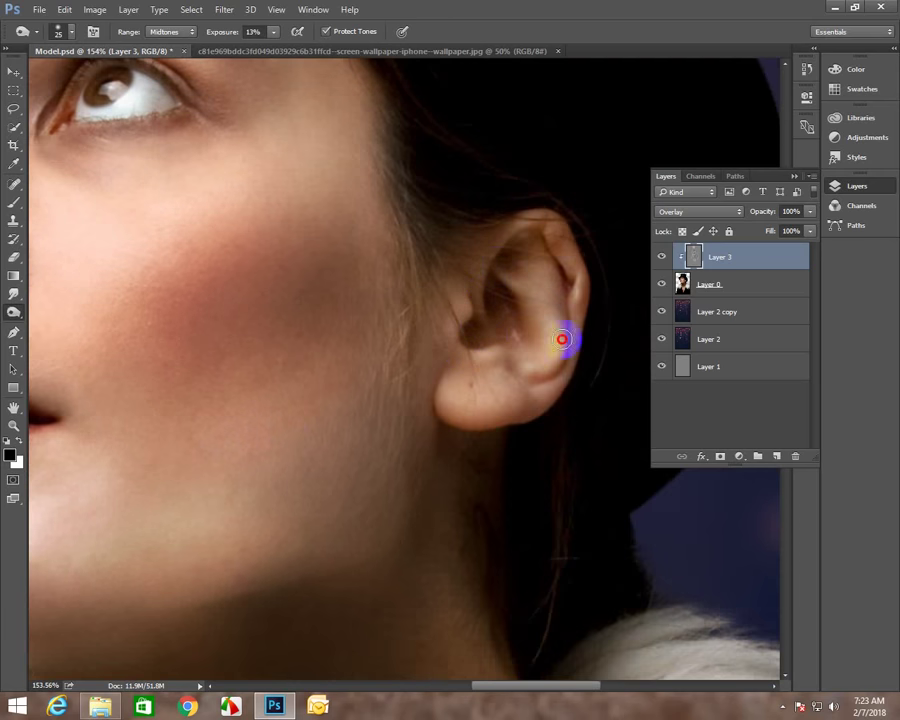
right_click(362, 392)
click(370, 402)
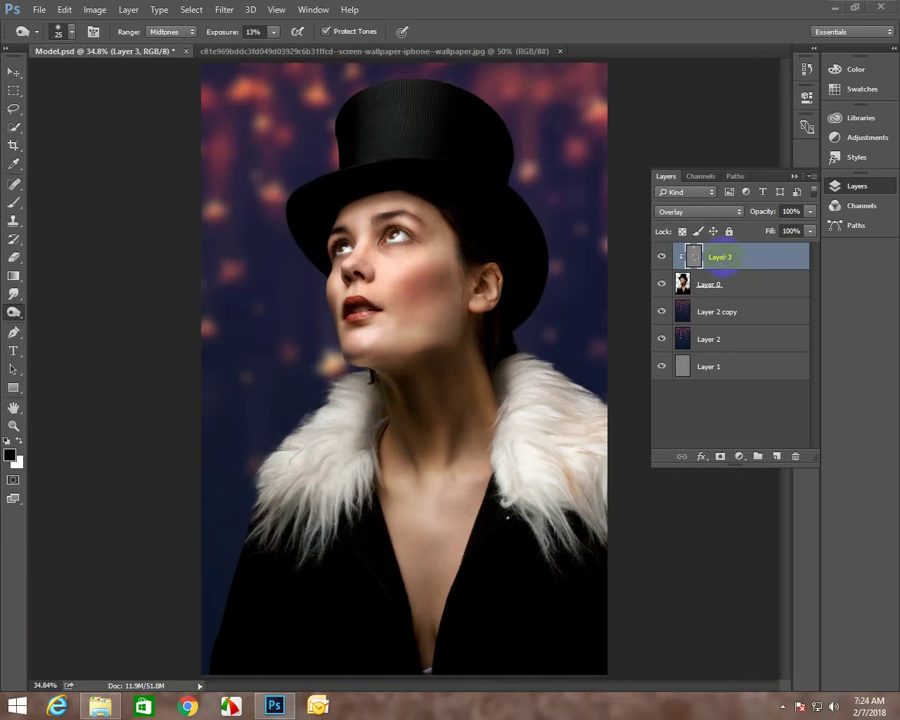
Add a white layer mask to Layer 3, then deselect it and zoom in on the face.
click(721, 457)
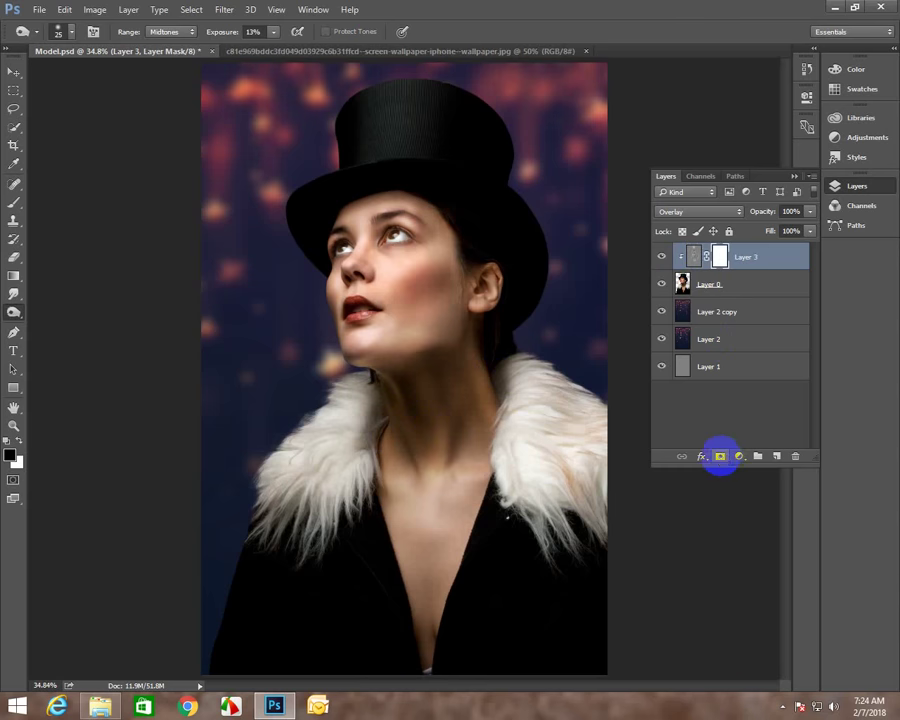
click(16, 206)
key(z)
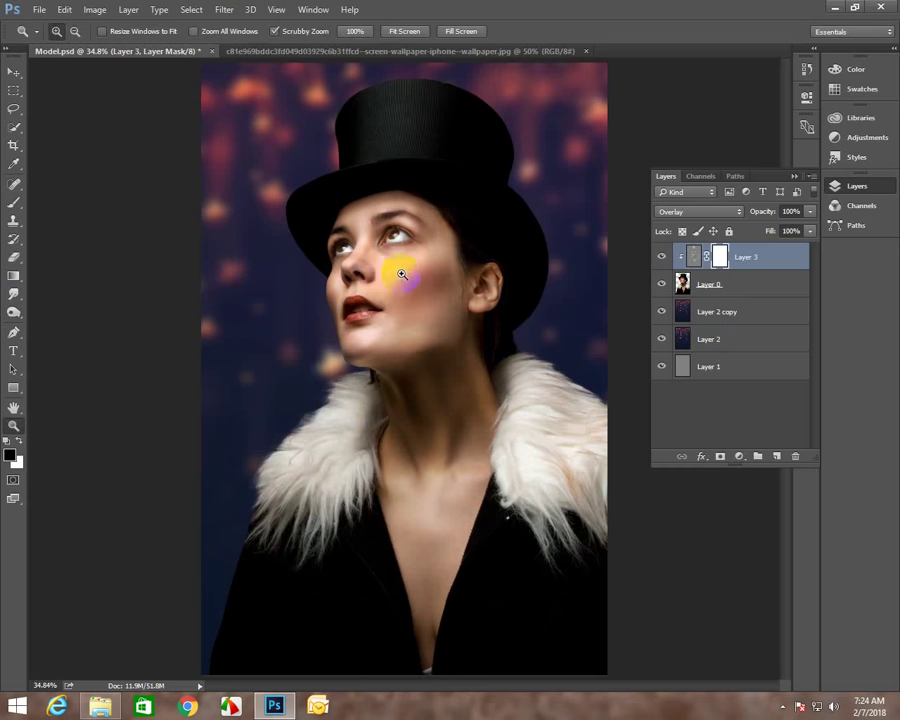
drag(400, 266, 424, 304)
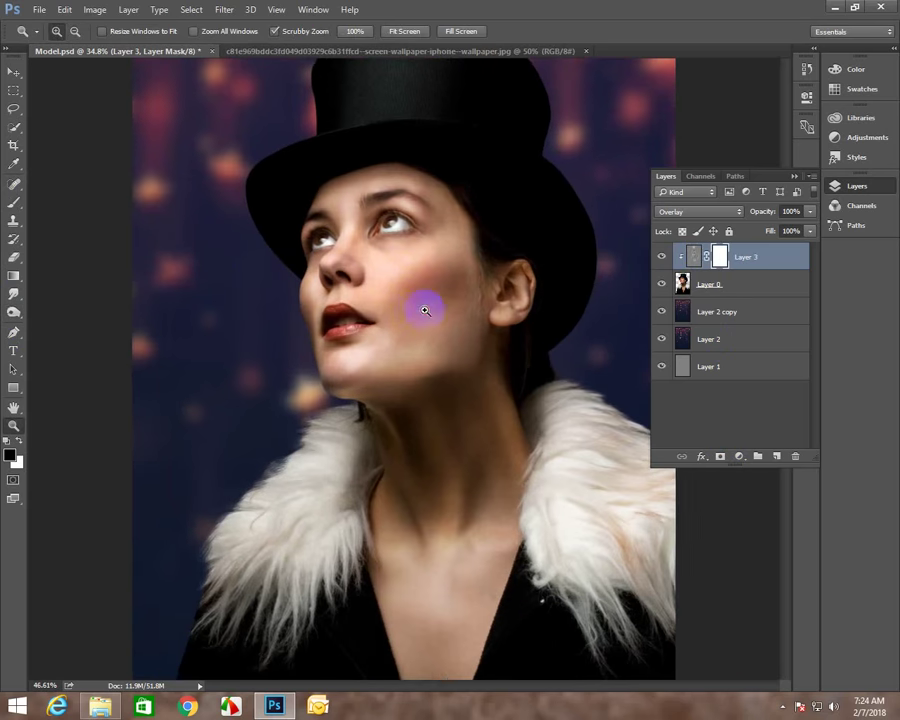
click(16, 204)
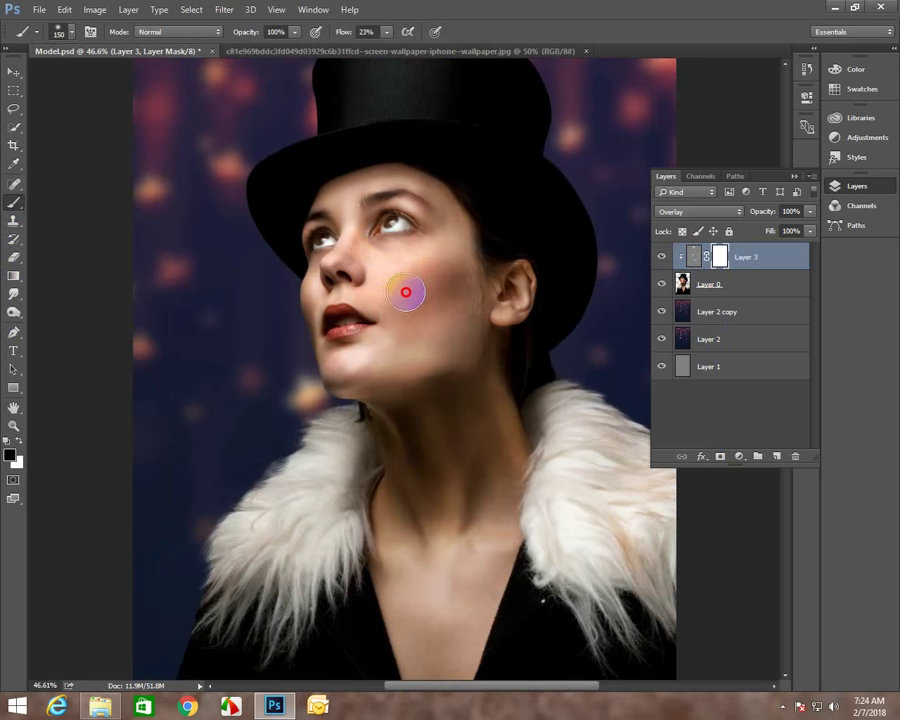
key(v)
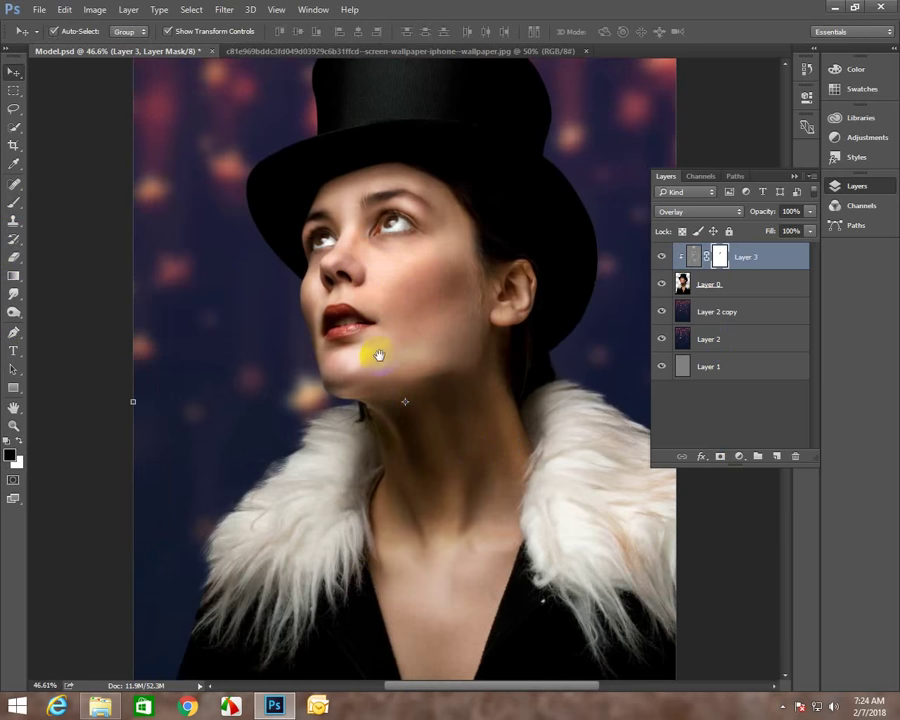
key(ctrl+0)
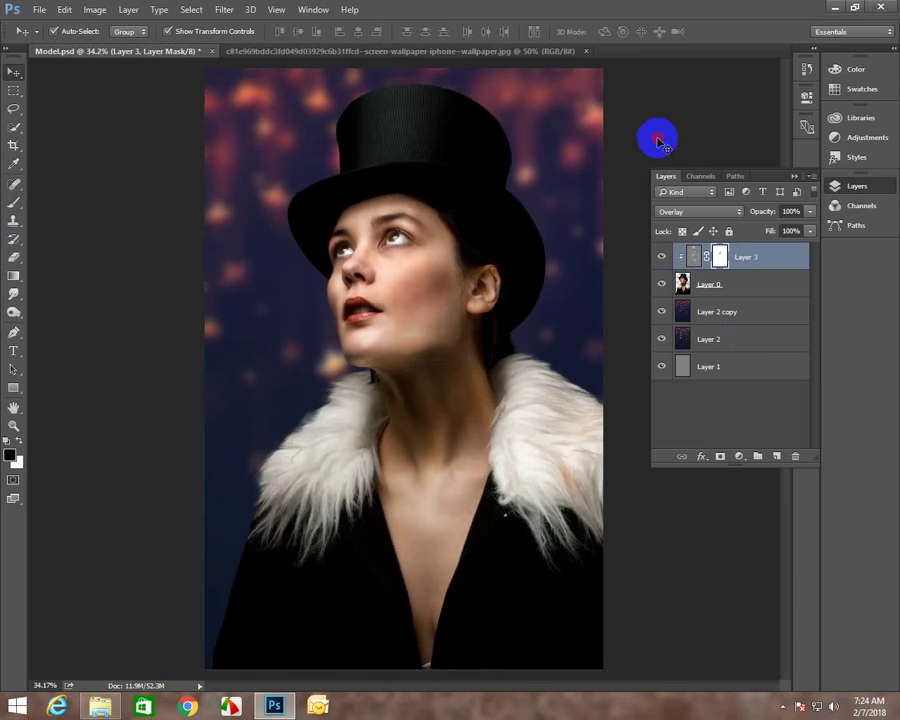
click(655, 143)
key(z)
mouse_move(415, 247)
mouse_down()
mouse_move(375, 355)
mouse_move(372, 326)
mouse_up()
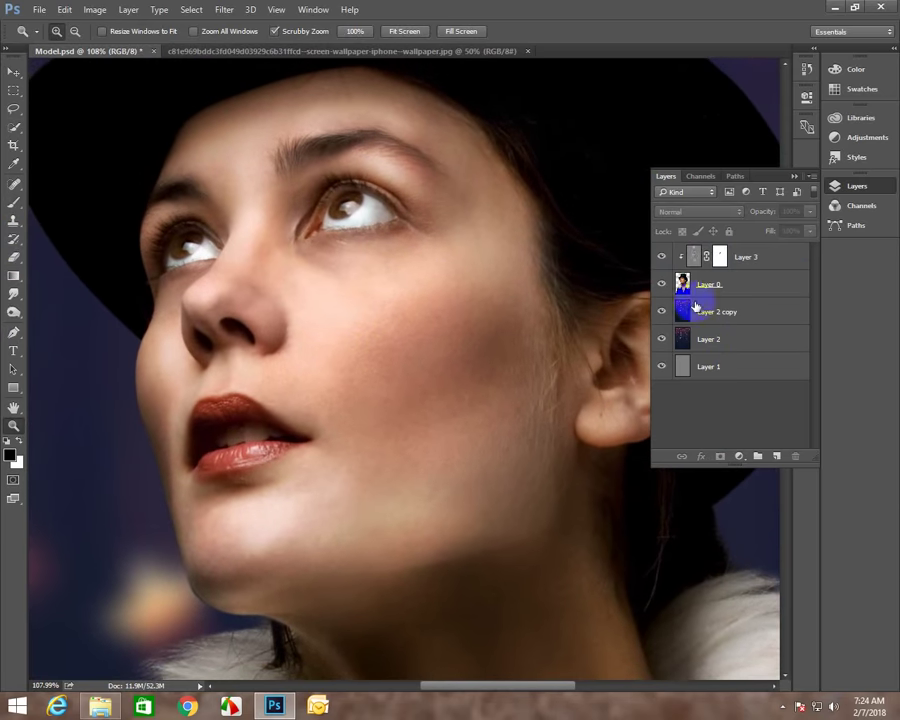
Select Layer 0, choose a smaller Mixer Brush and sample the cheek skin colour.
click(766, 291)
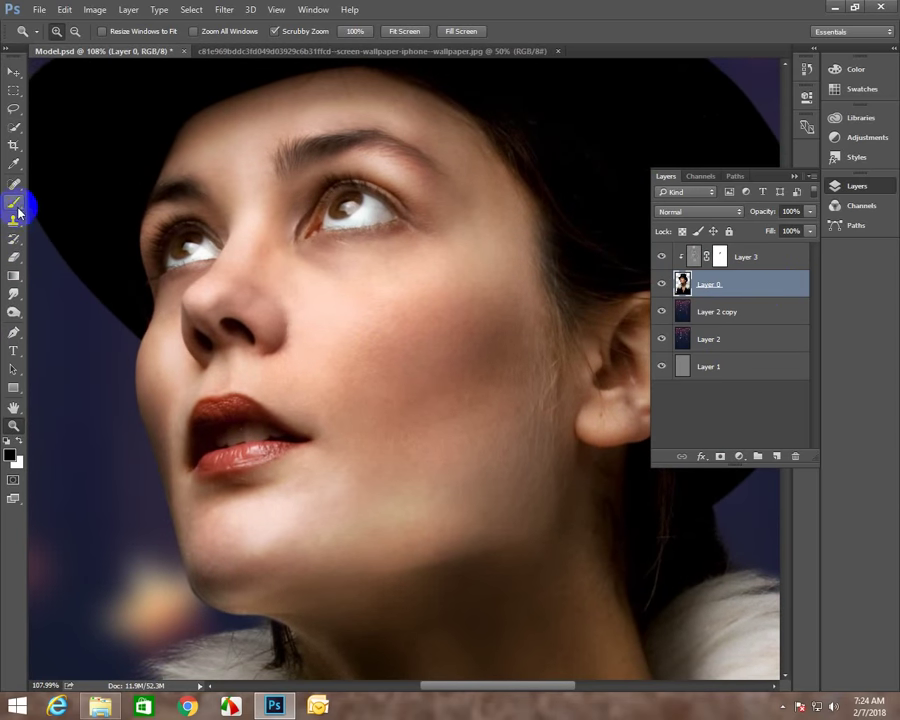
click(70, 237)
click(420, 295)
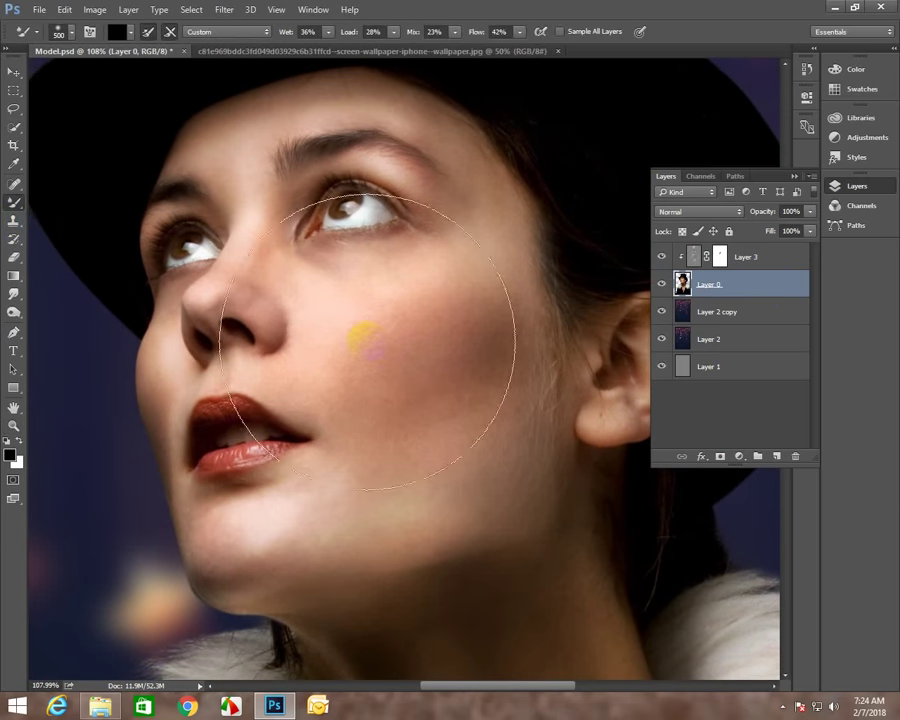
key(bracketleft)
key(bracketleft)
key(bracketleft)
click(406, 277)
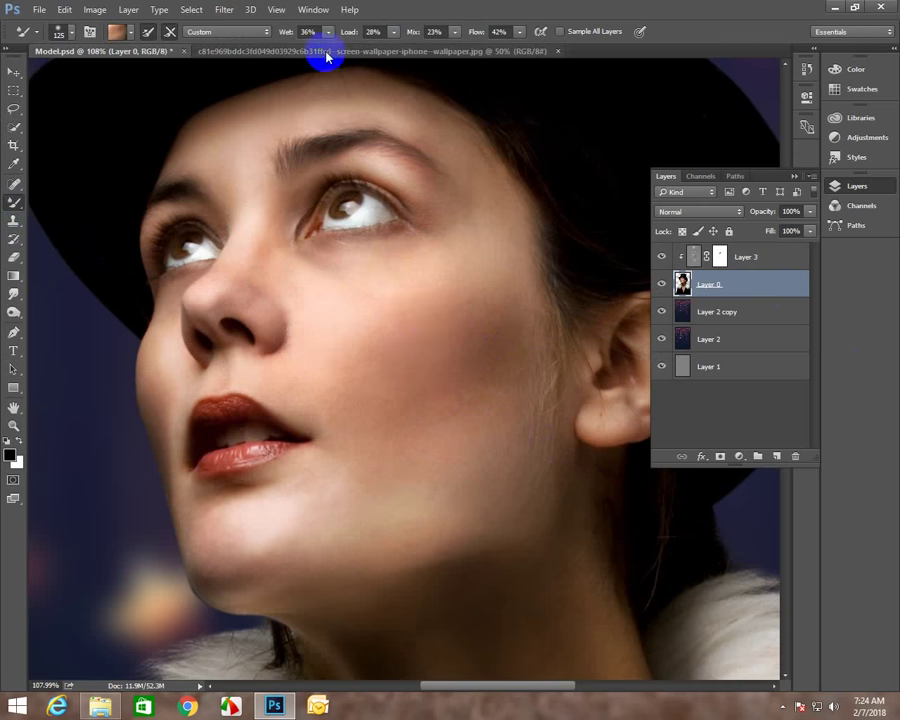
Set the Mix to 11% and smooth the cheek, chin and jaw edge, then zoom on the mouth.
click(374, 31)
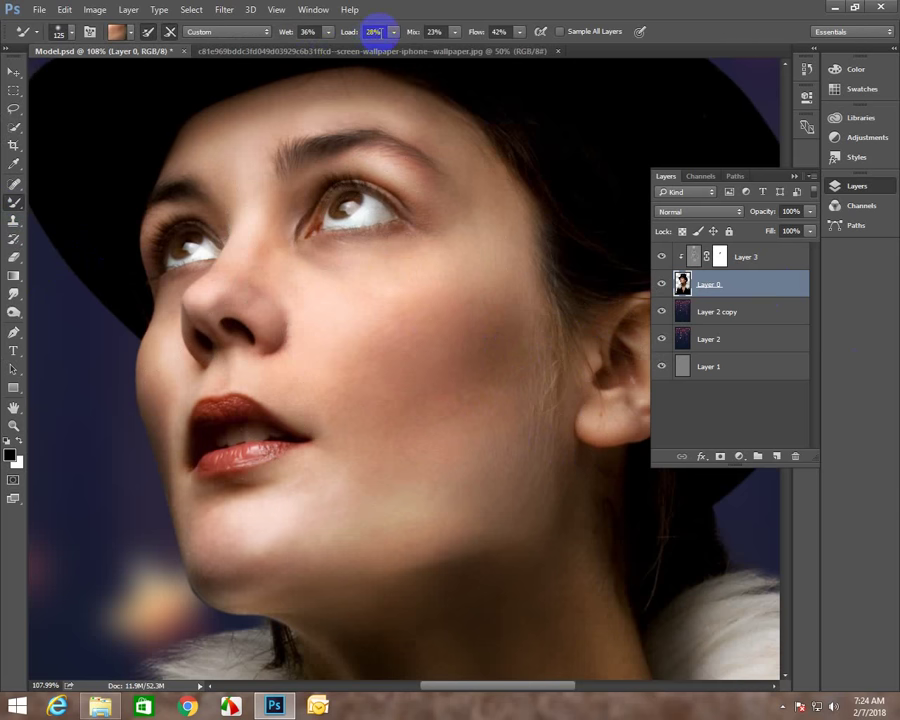
click(455, 35)
click(416, 305)
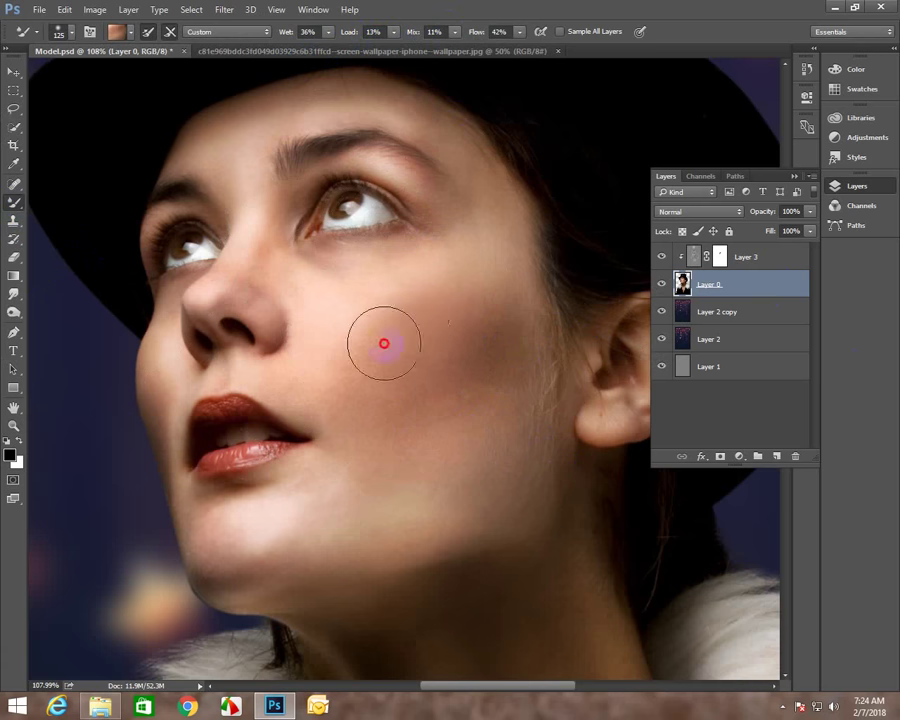
mouse_move(474, 376)
mouse_down()
mouse_move(352, 442)
mouse_move(452, 264)
mouse_up()
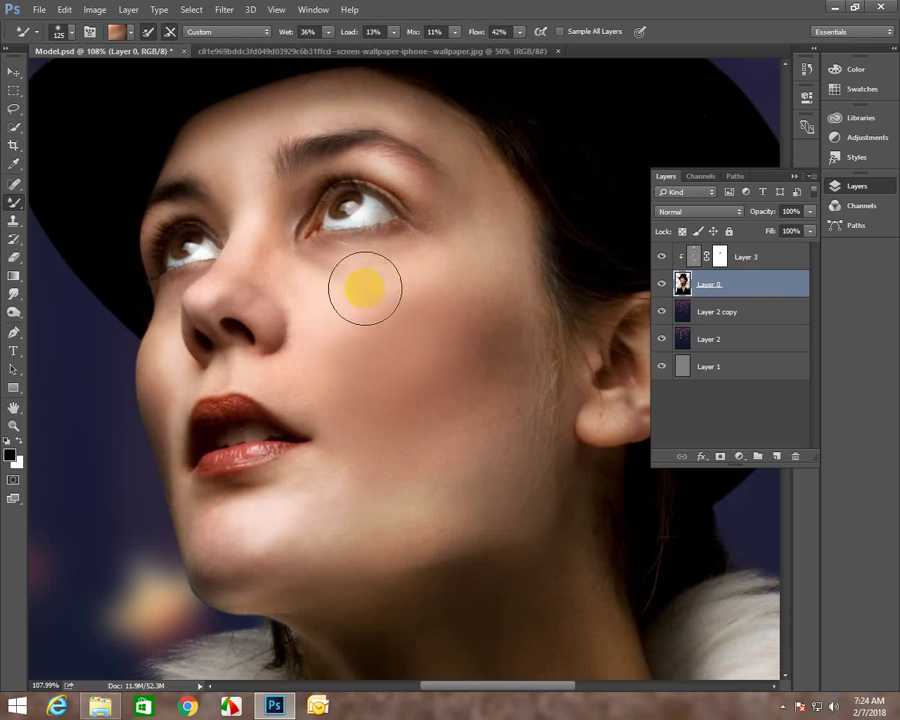
mouse_move(488, 402)
mouse_down()
mouse_move(296, 521)
mouse_move(316, 488)
mouse_up()
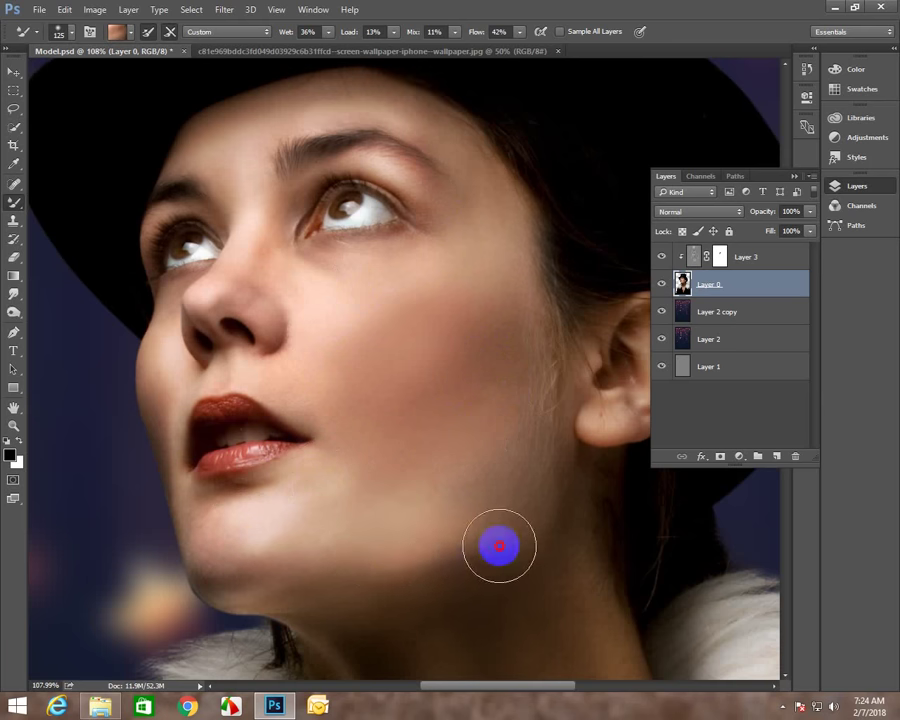
drag(356, 560, 249, 552)
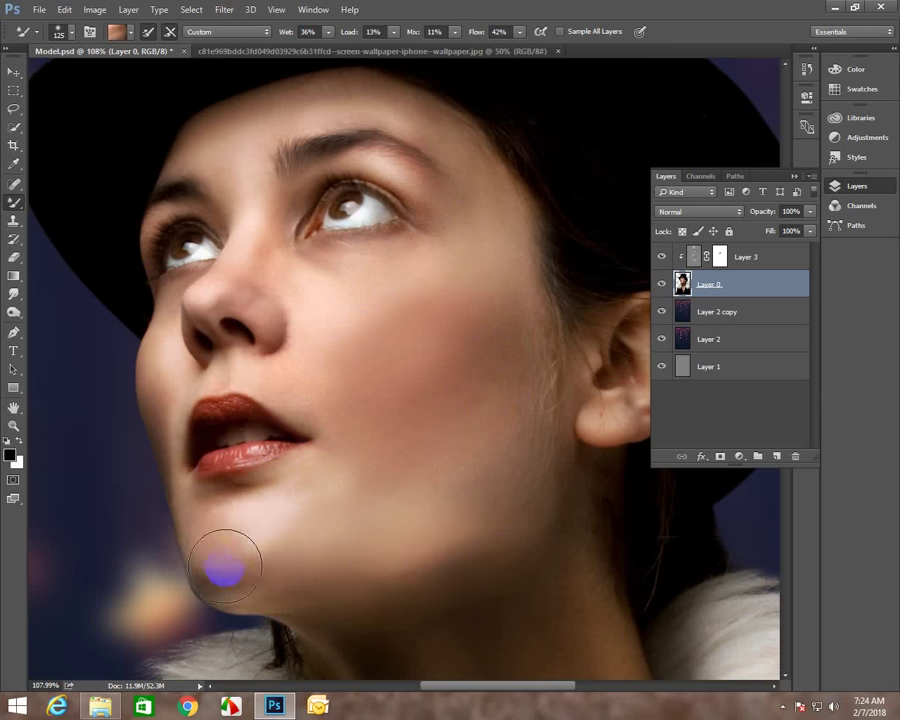
scroll(420, 540, up, 2)
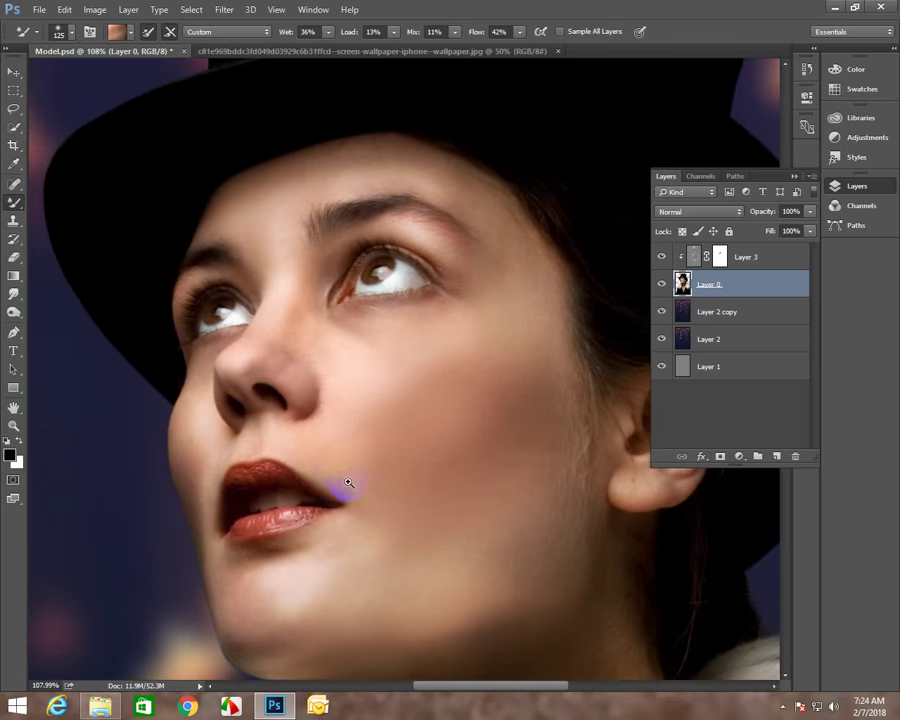
click(348, 483)
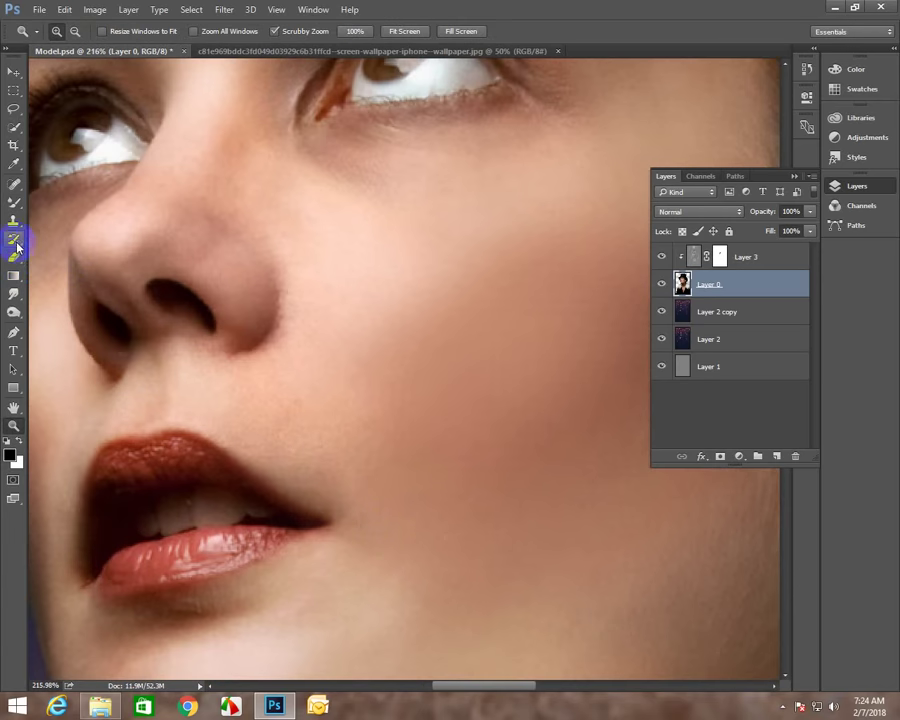
With a 50 px mixer brush, smooth the skin on the nose, nostril and under the eye.
click(15, 200)
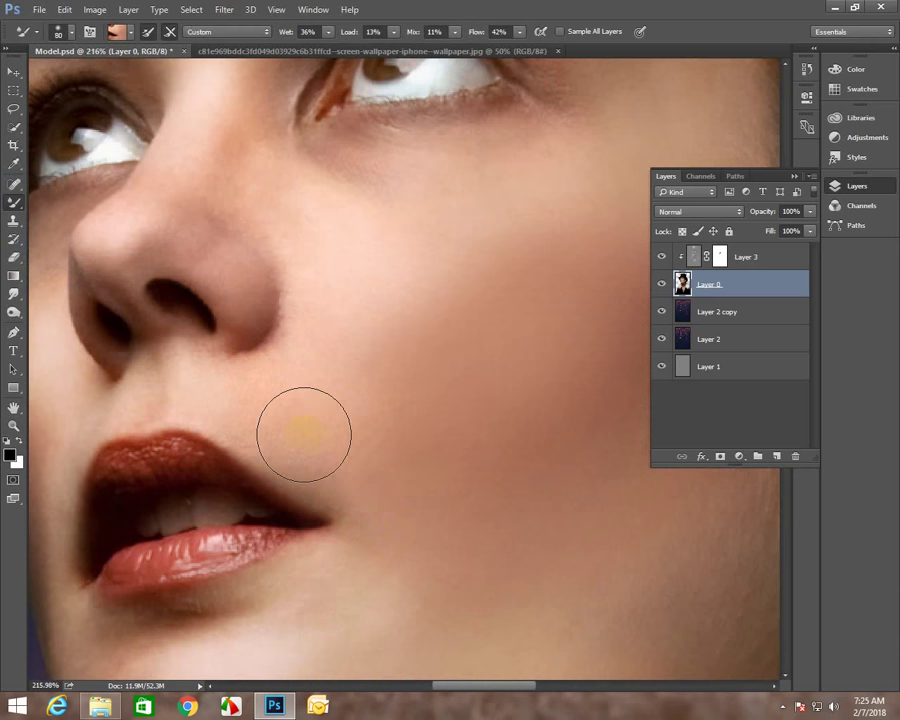
mouse_move(318, 451)
mouse_down()
mouse_move(205, 176)
mouse_move(177, 172)
mouse_move(198, 240)
mouse_up()
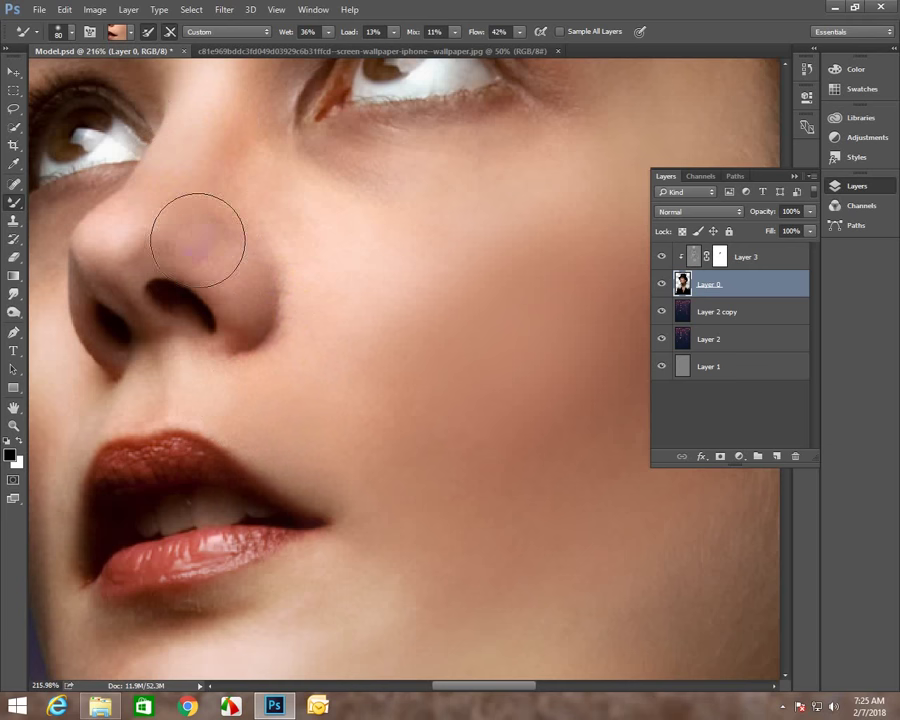
drag(241, 281, 201, 301)
key(bracketleft)
key(bracketleft)
key(bracketleft)
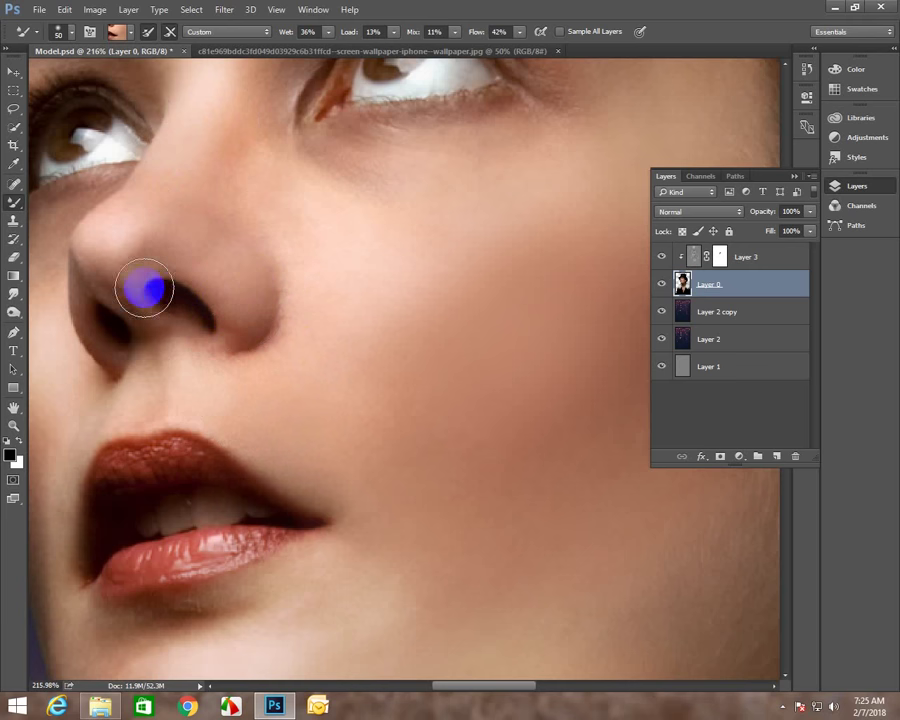
mouse_move(145, 287)
mouse_down()
mouse_move(158, 322)
mouse_move(179, 309)
mouse_move(186, 341)
mouse_up()
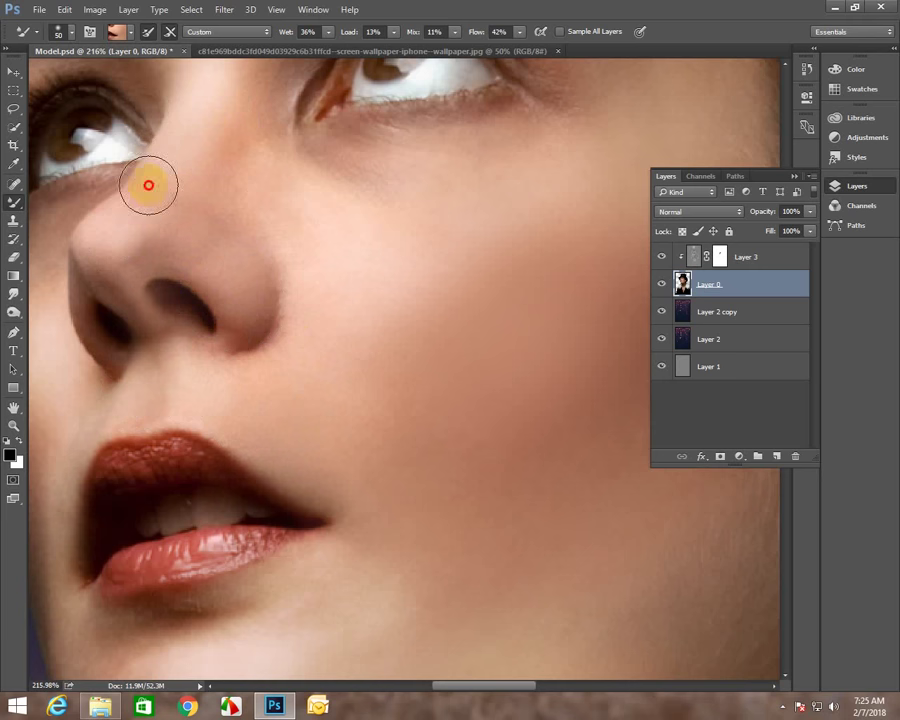
drag(346, 168, 356, 171)
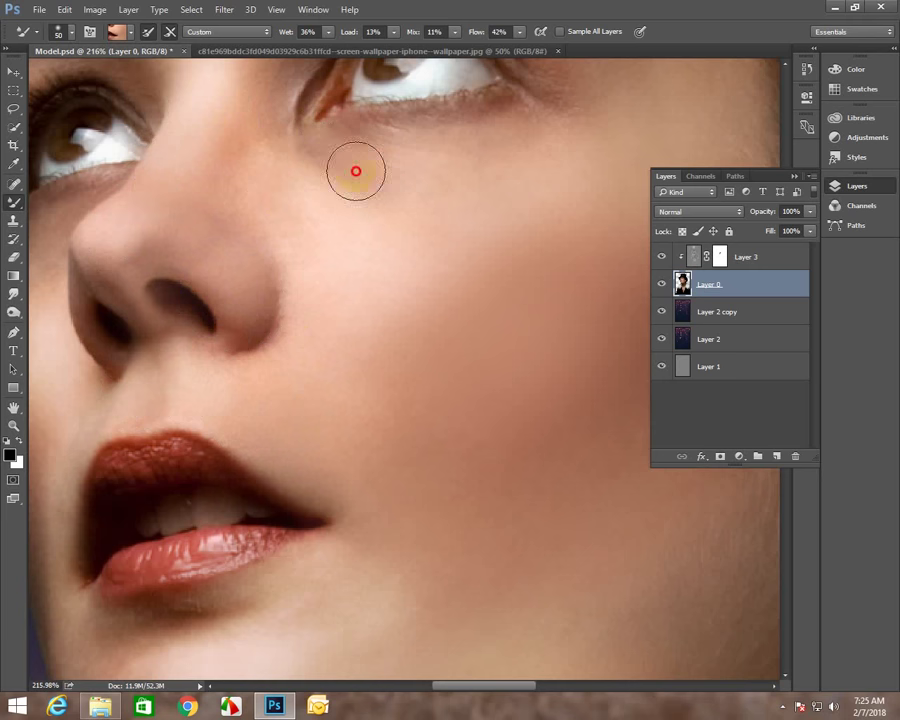
drag(451, 158, 341, 184)
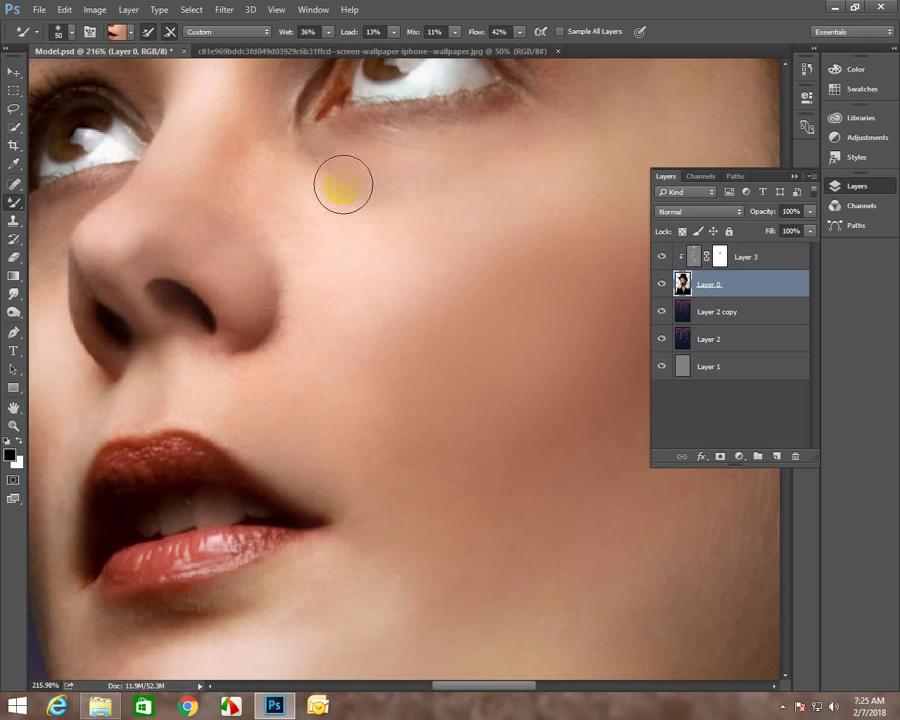
Smooth the forehead skin and blend the inner eyebrow and beside the nose bridge.
drag(381, 329, 492, 450)
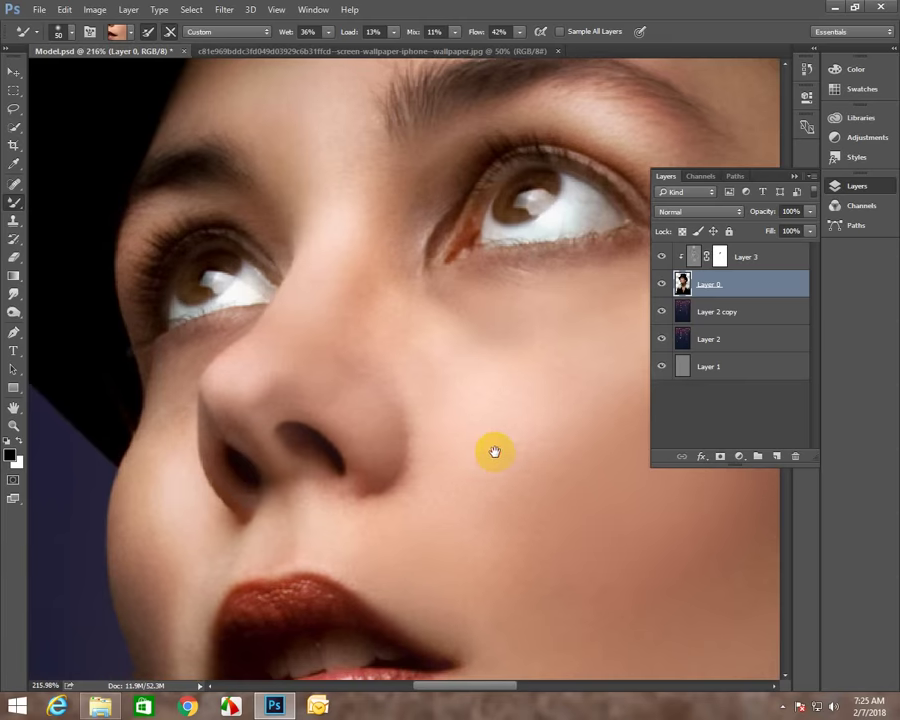
drag(410, 304, 364, 470)
mouse_move(281, 274)
mouse_down()
mouse_move(333, 227)
mouse_move(480, 197)
mouse_move(482, 213)
mouse_move(394, 240)
mouse_up()
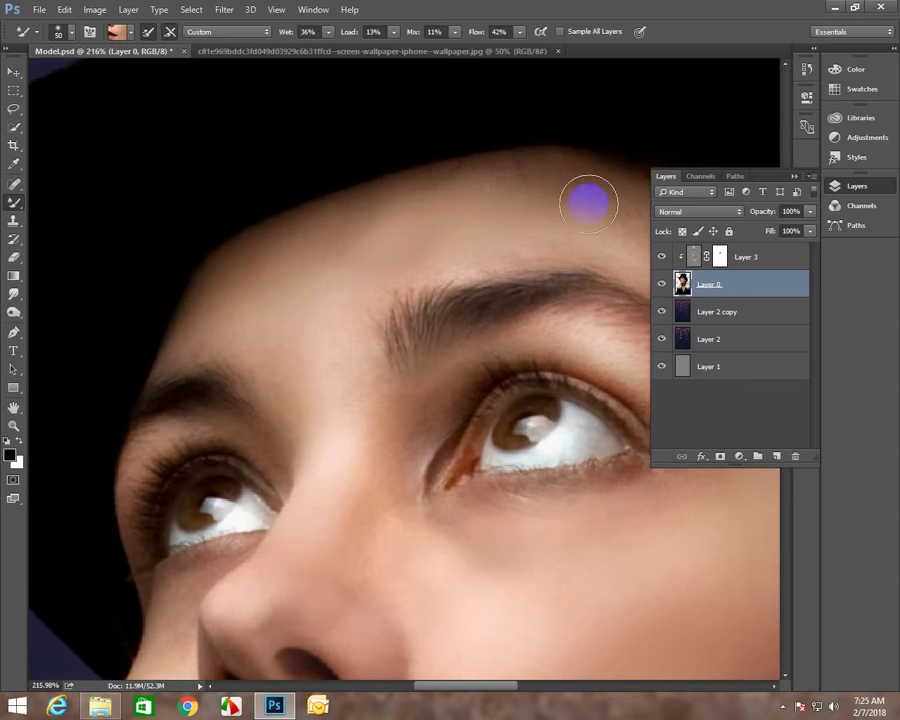
drag(588, 203, 501, 194)
drag(408, 246, 344, 356)
drag(426, 288, 432, 300)
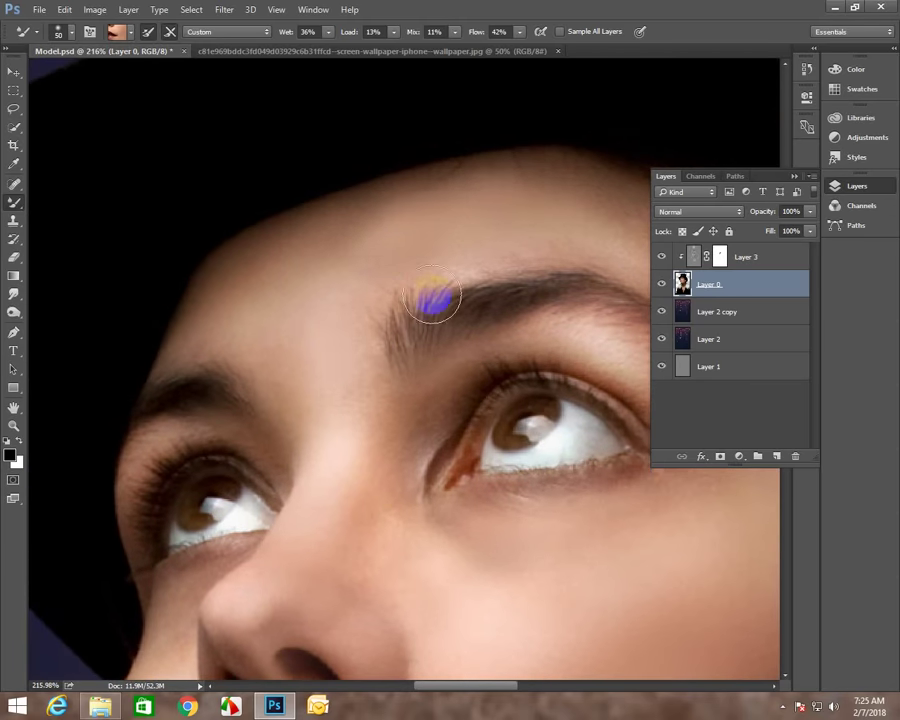
drag(549, 352, 414, 236)
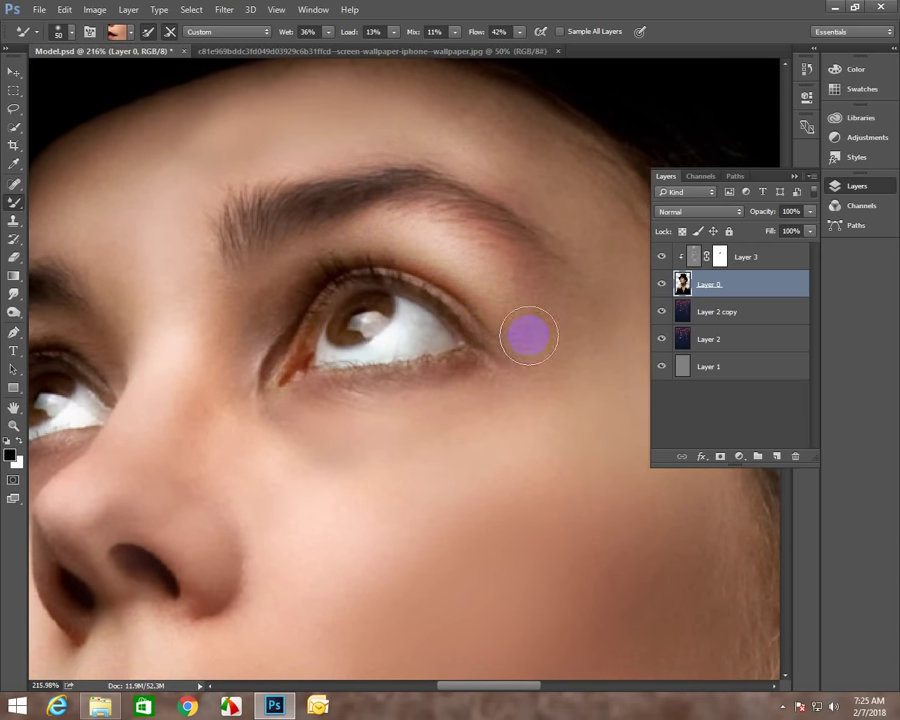
click(569, 326)
click(266, 299)
drag(266, 299, 221, 367)
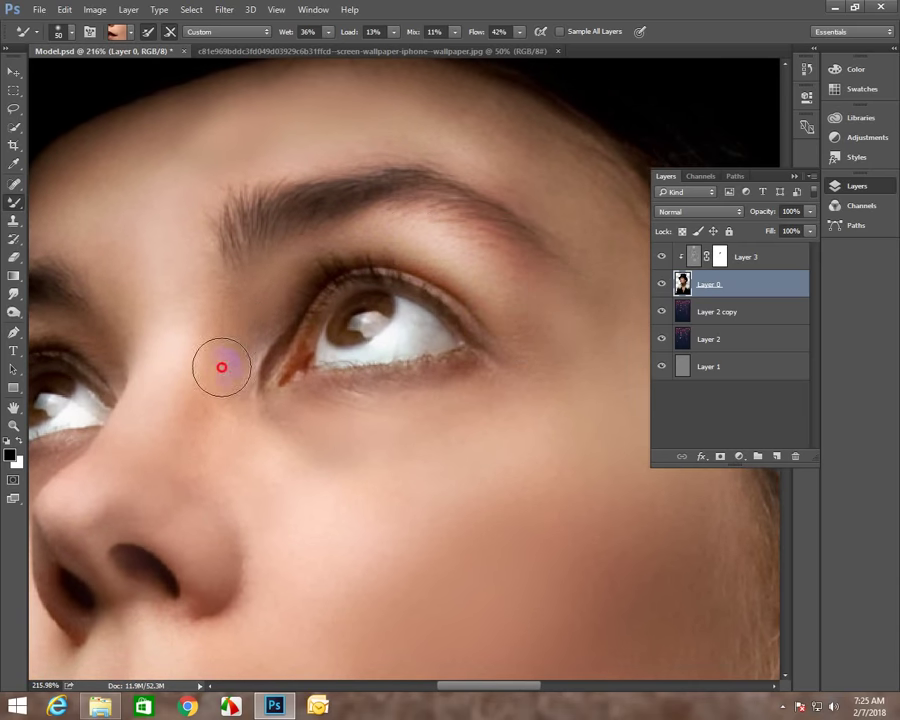
Pan the view down across the cheek to the nose and lips.
drag(361, 402, 459, 331)
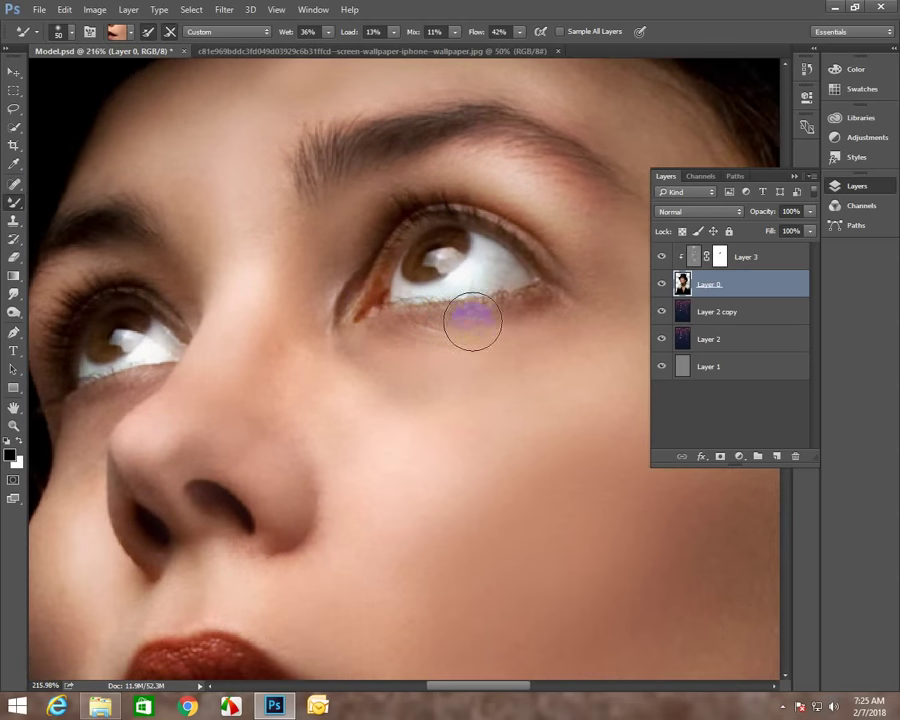
drag(334, 393, 387, 323)
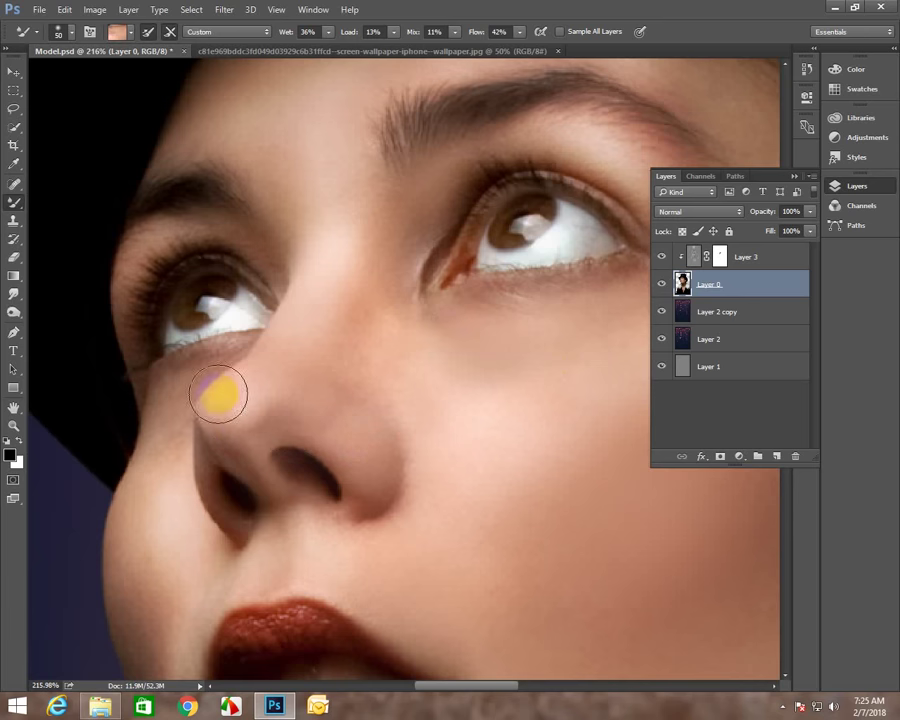
drag(219, 428, 261, 325)
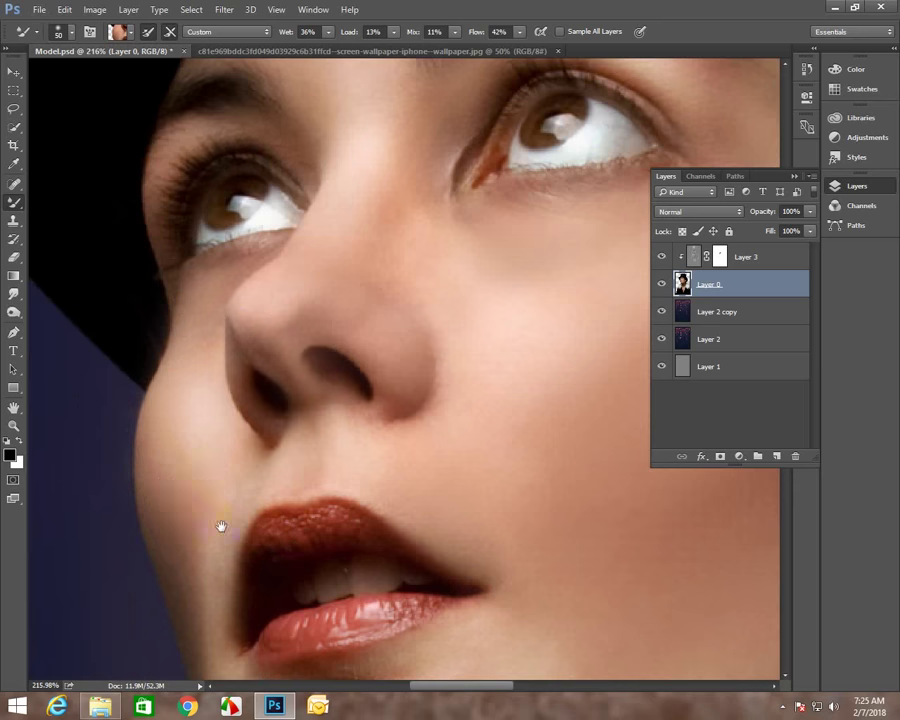
drag(221, 526, 198, 400)
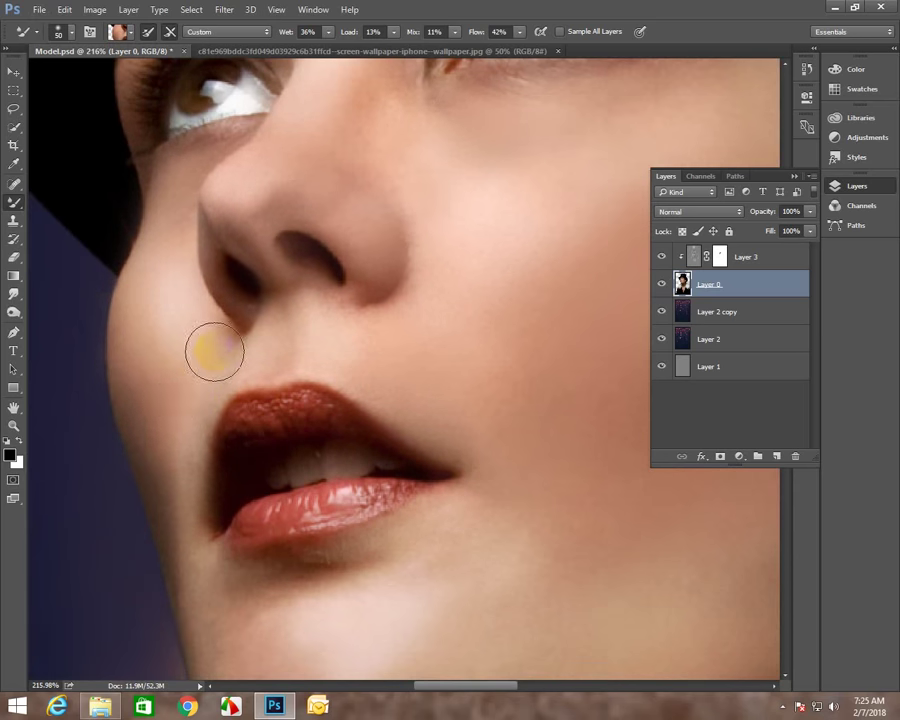
drag(249, 442, 232, 249)
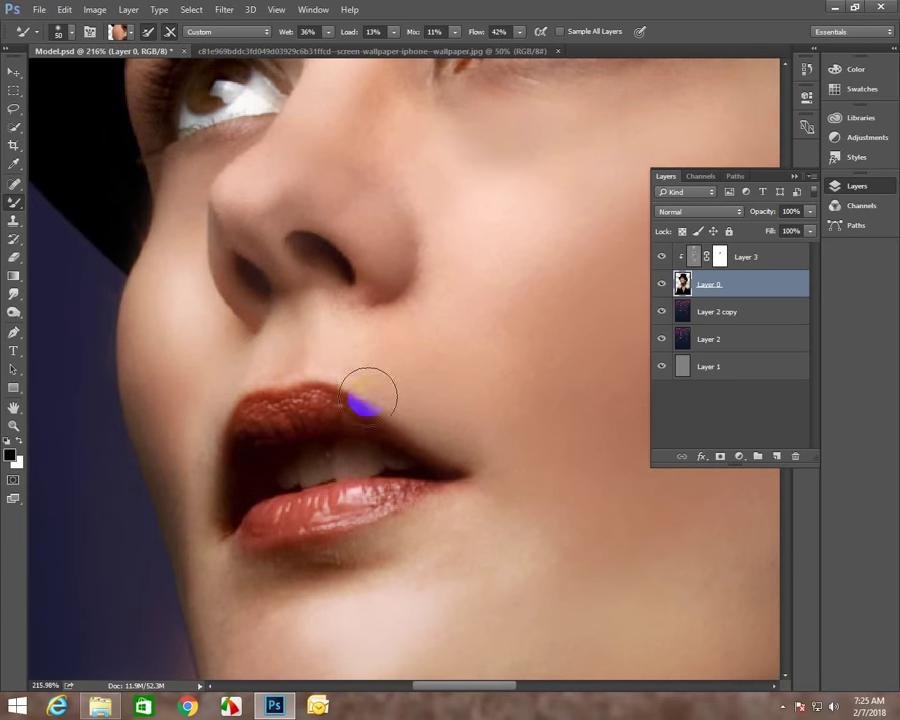
right_click(316, 355)
Fit the image on screen and toggle the layers' visibility to compare before and after.
click(340, 359)
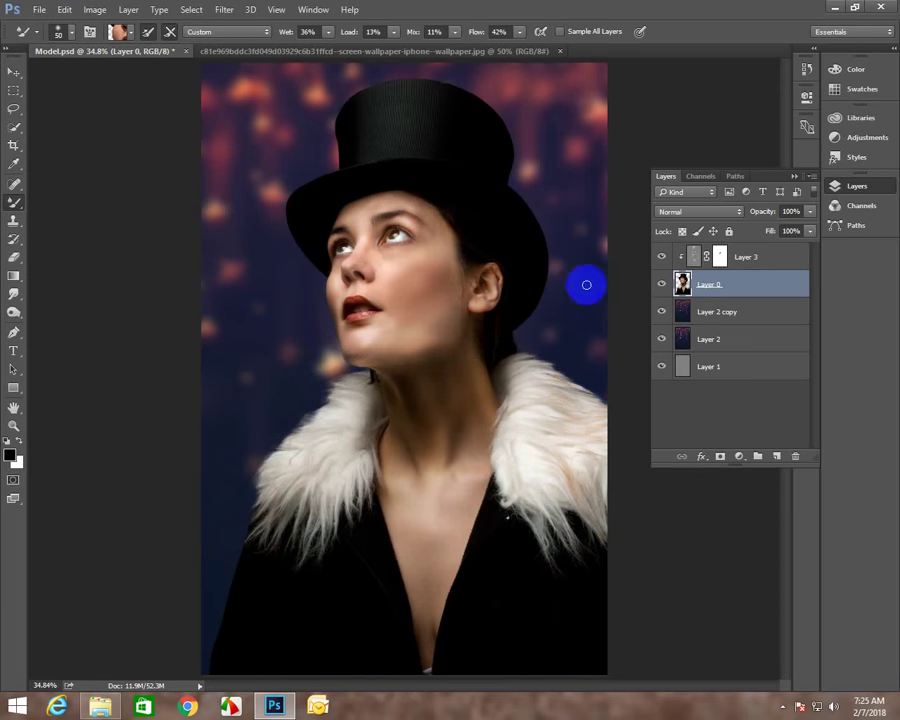
click(661, 284)
click(661, 284)
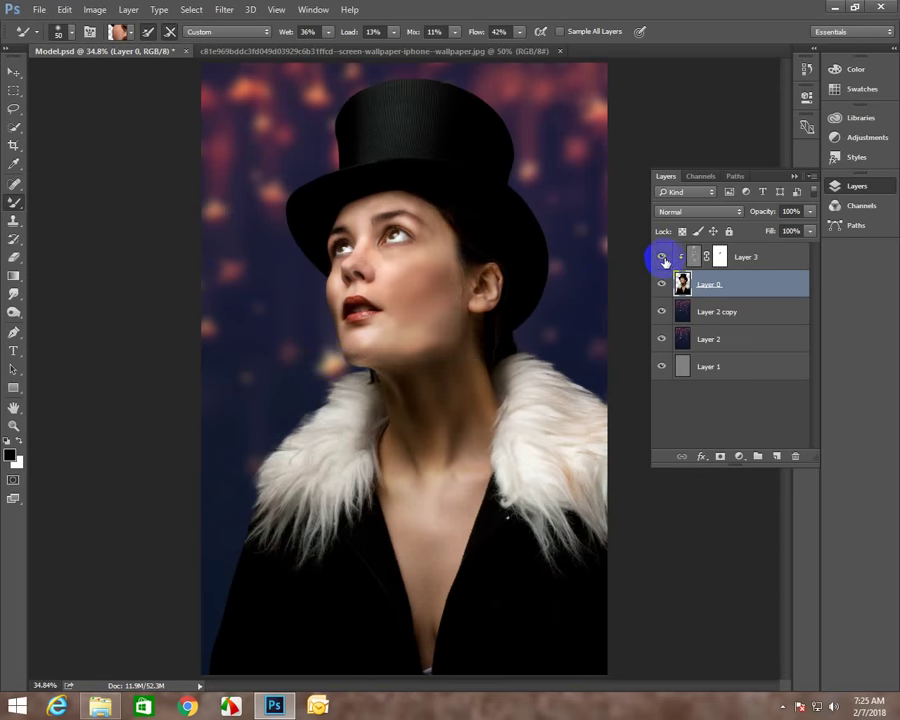
click(662, 257)
click(662, 257)
click(662, 257)
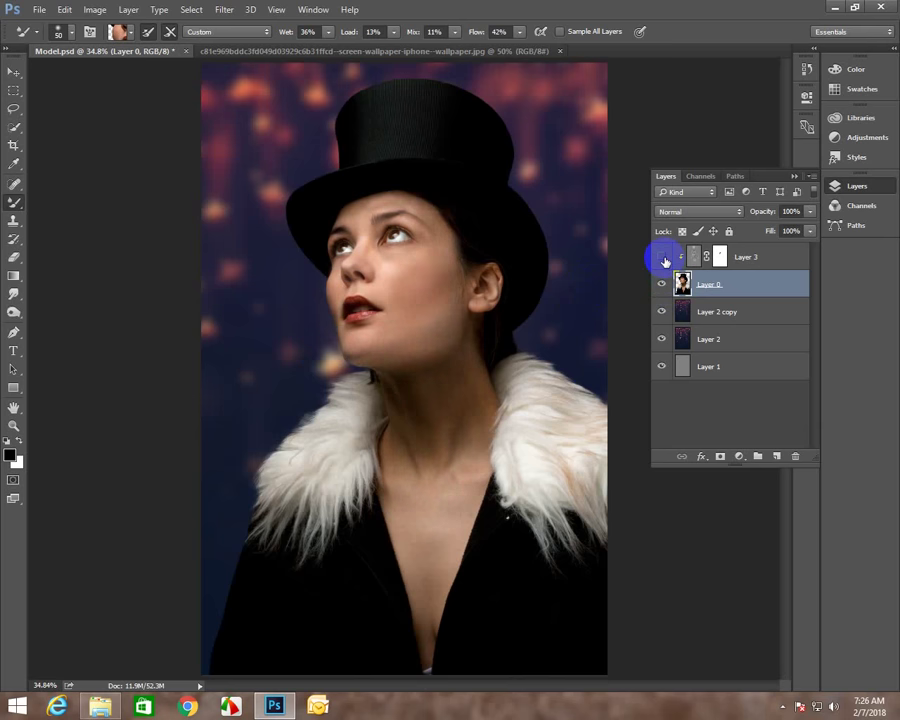
click(662, 257)
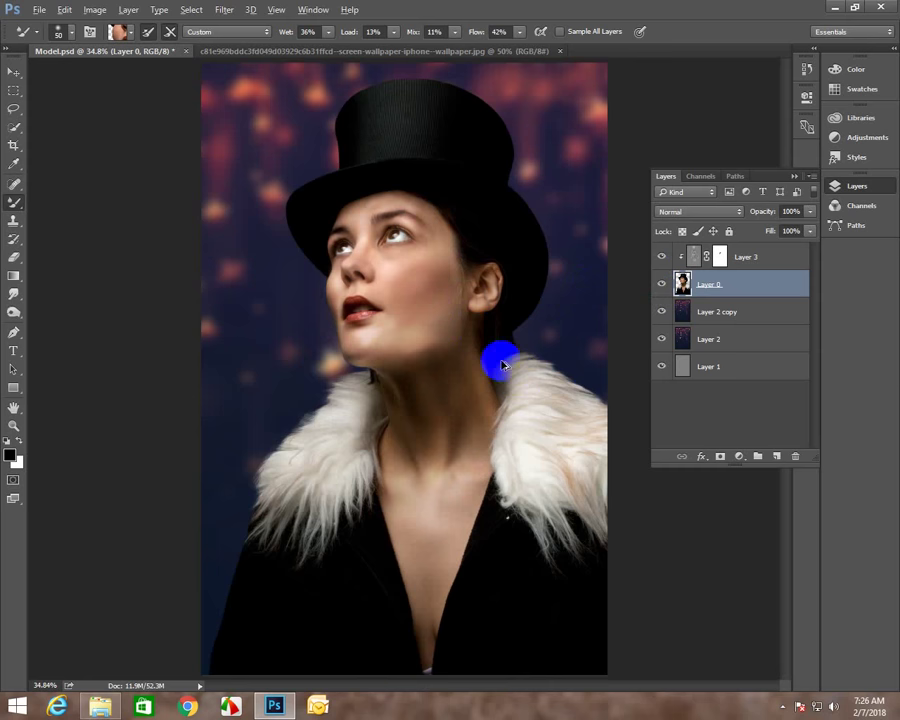
Blend the hair and skin from behind the ear to the cheek, then zoom in to 61.5%.
click(515, 268)
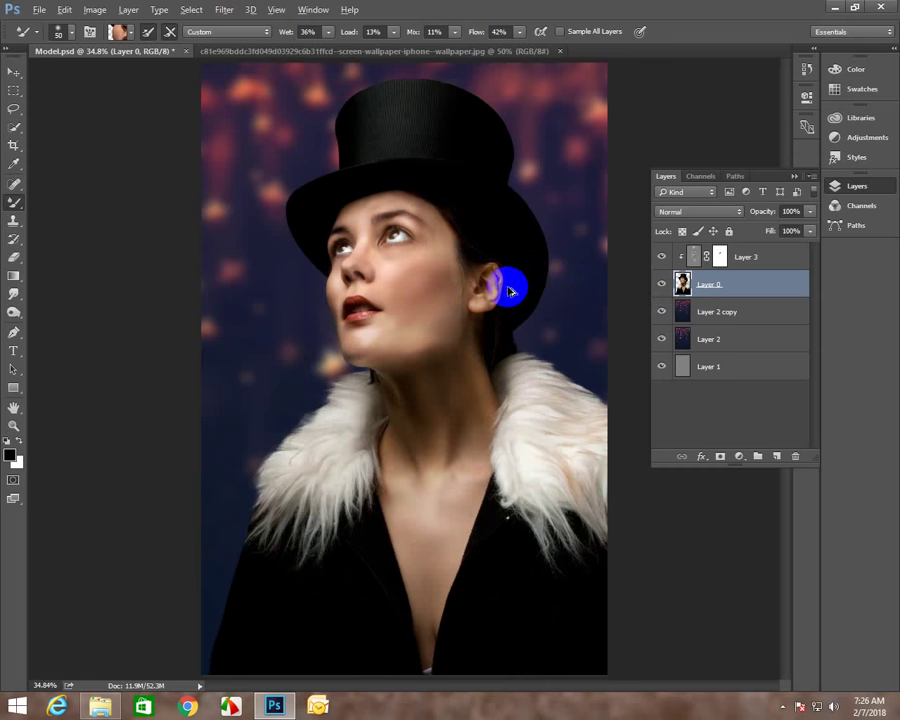
drag(533, 281, 452, 297)
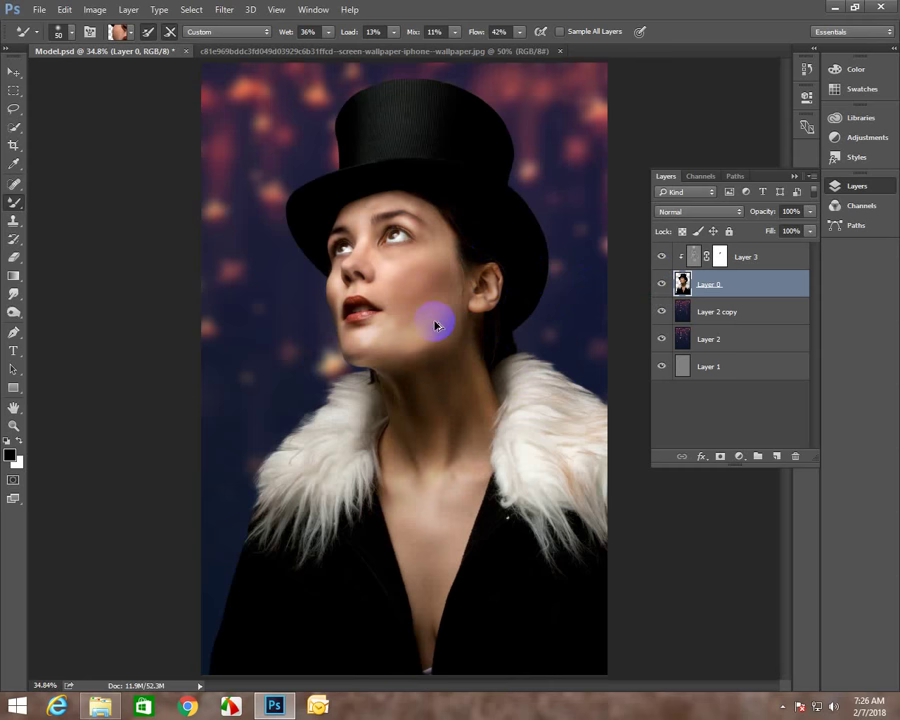
right_click(384, 330)
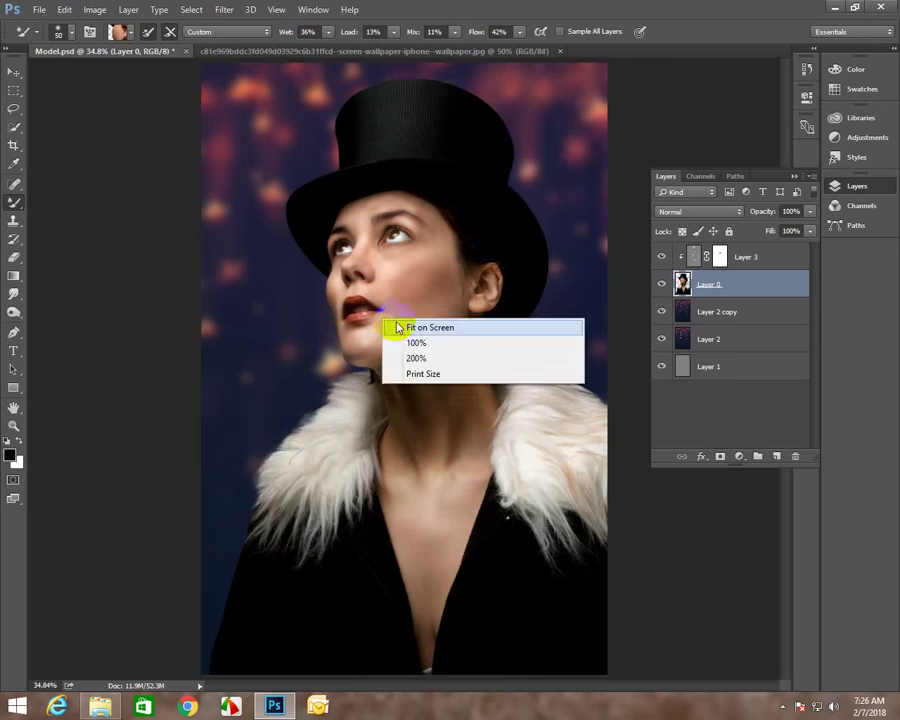
drag(408, 357, 482, 434)
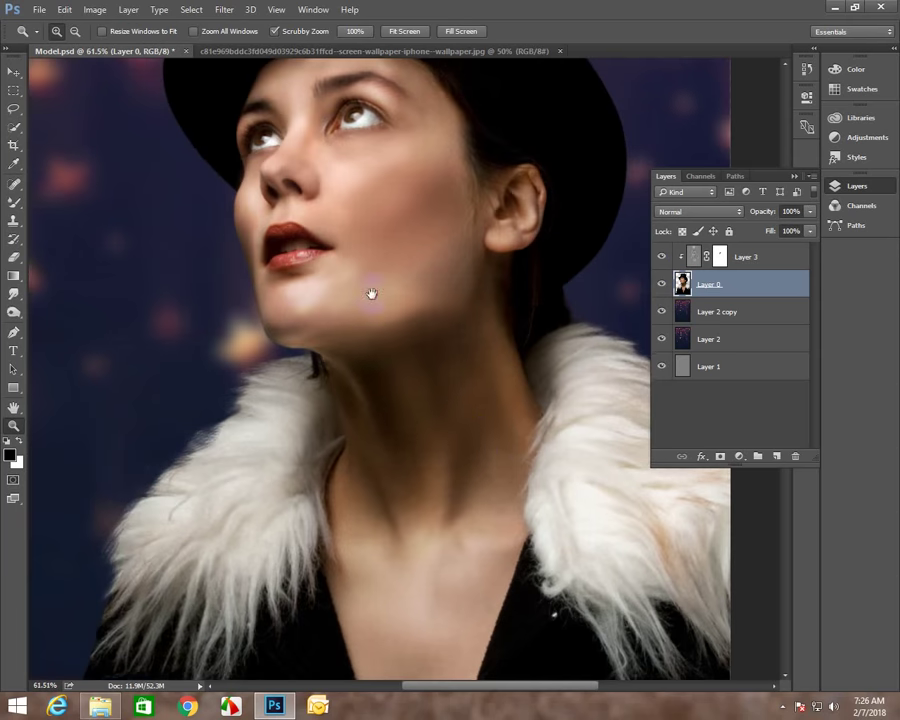
drag(372, 293, 388, 378)
Lower the overlay Layer 3's opacity to 75% and fit the whole image on screen.
key(v)
drag(376, 266, 468, 275)
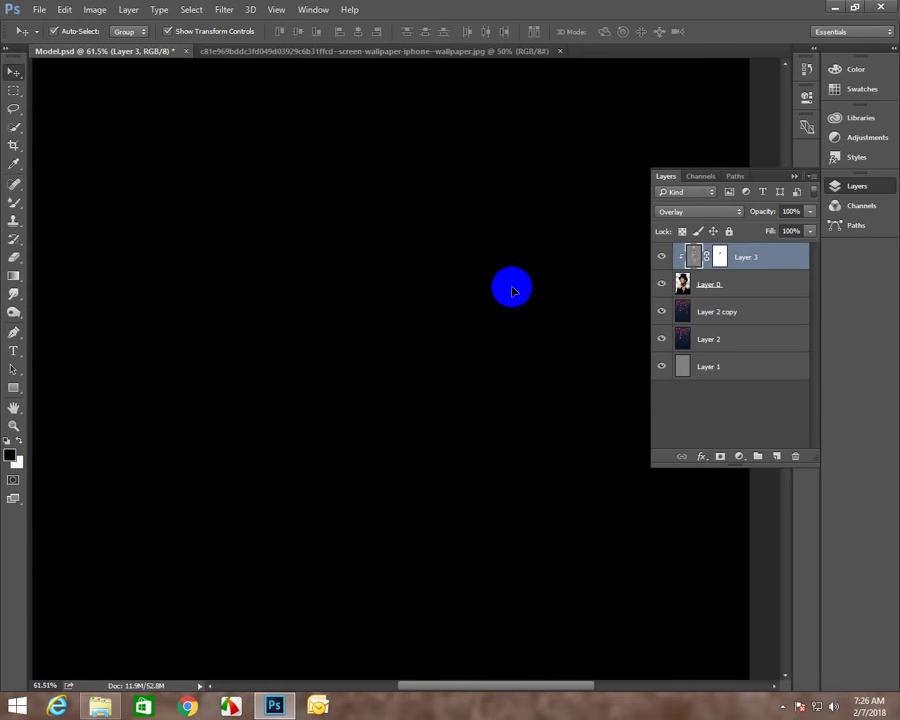
drag(802, 227, 790, 230)
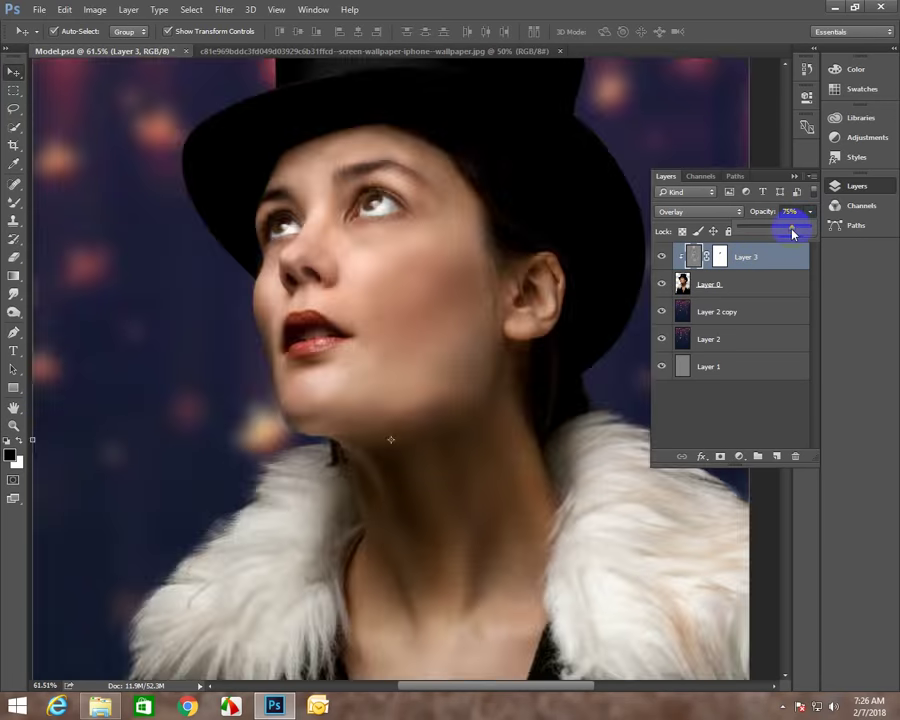
right_click(374, 283)
click(385, 293)
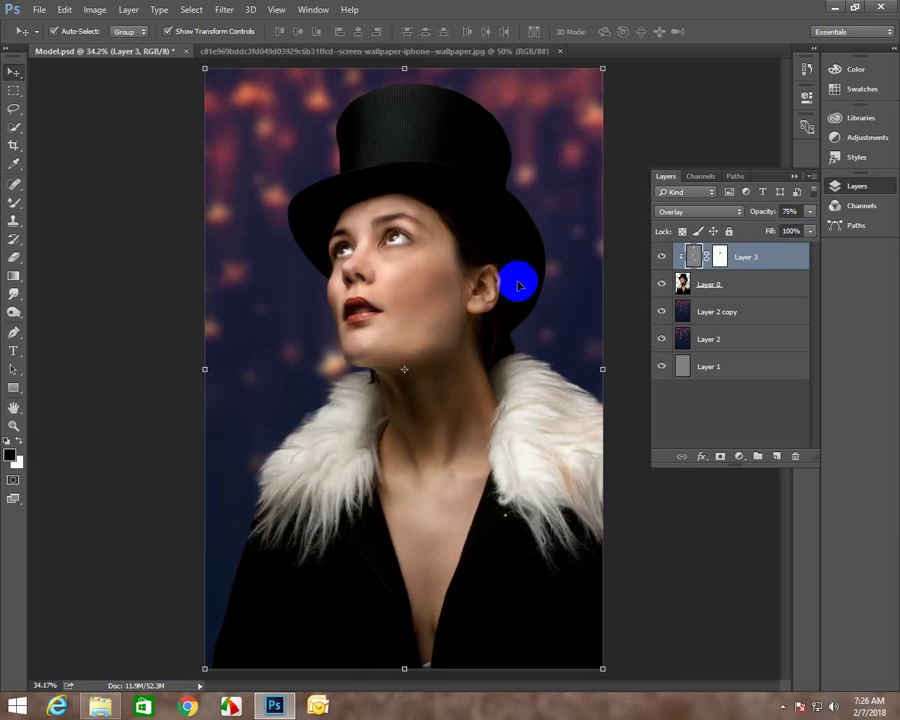
Blend the neck, upper chest and collar-edge skin on Layer 0 with the Mixer Brush.
click(808, 211)
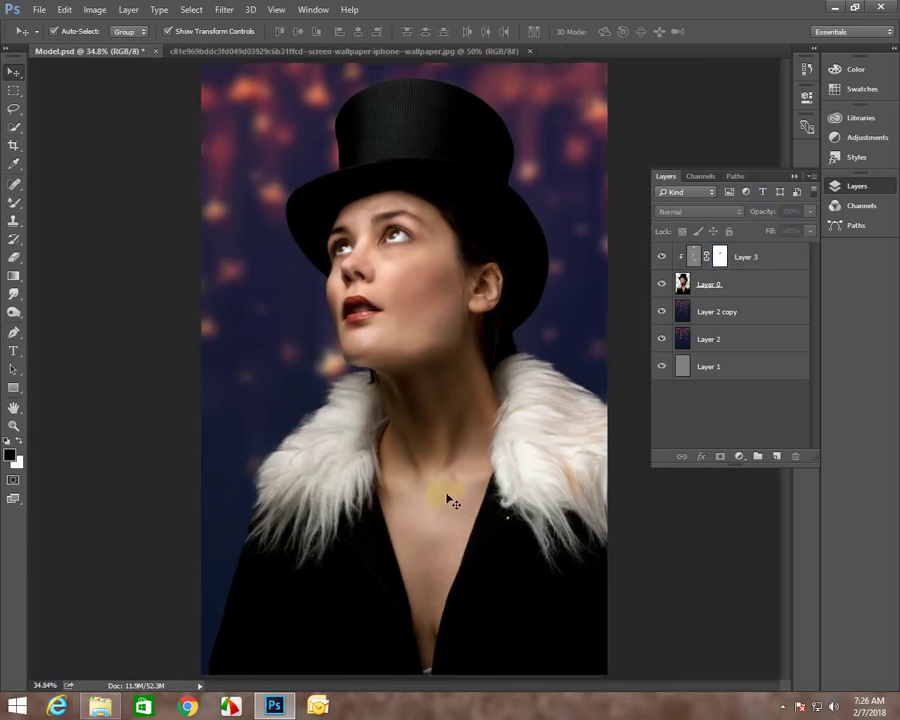
key(z)
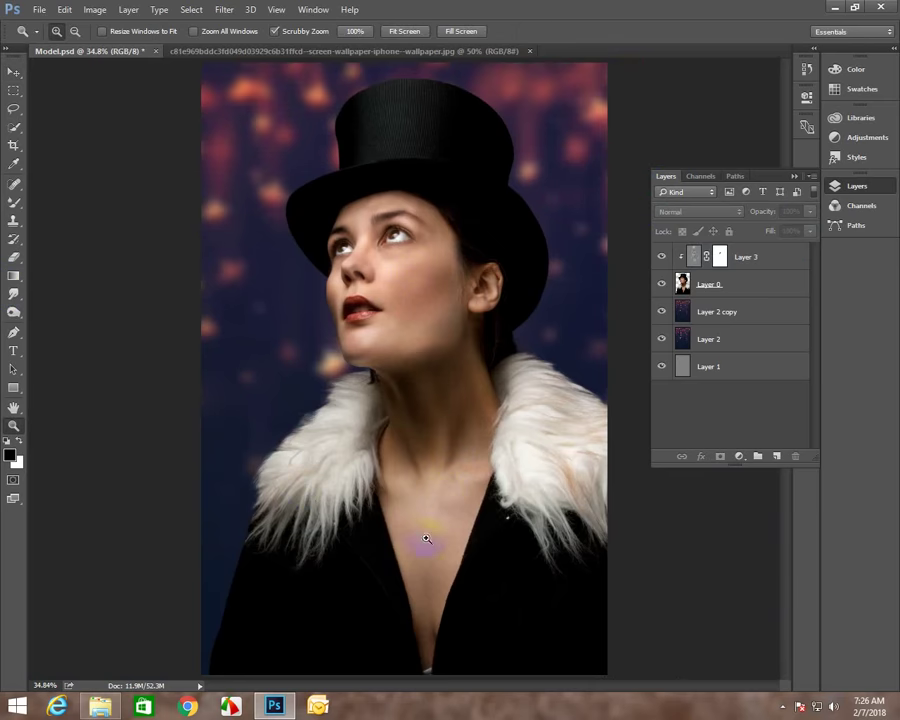
drag(421, 538, 458, 562)
click(13, 203)
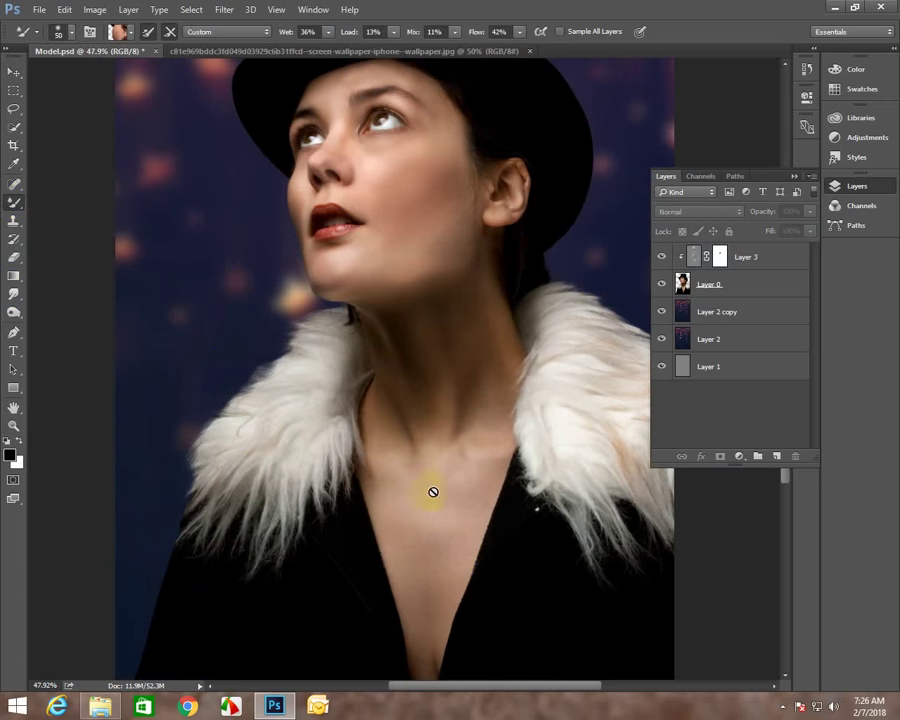
click(708, 284)
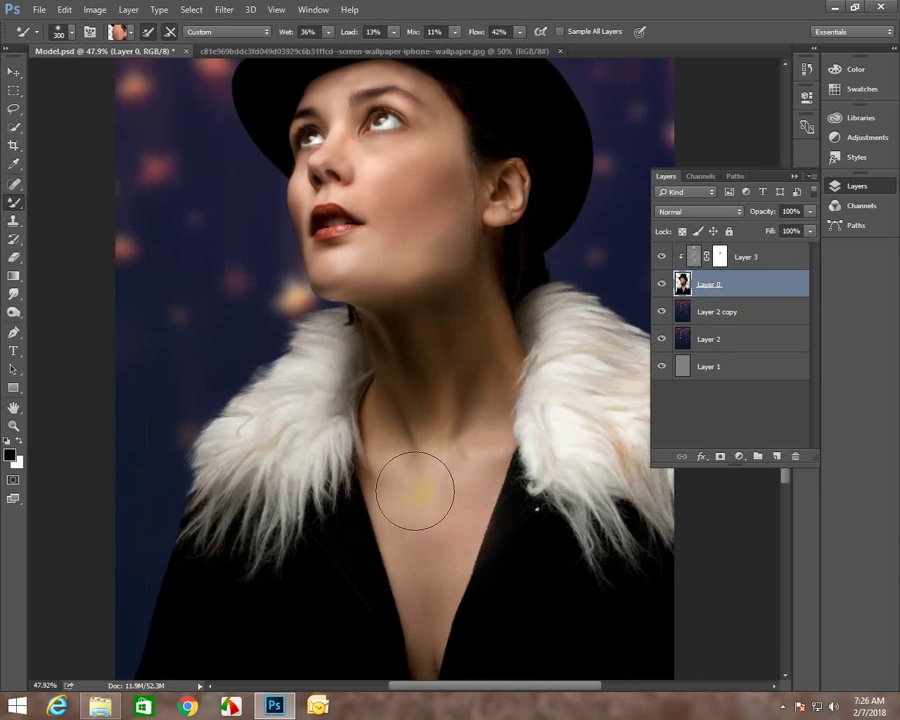
drag(412, 545, 419, 594)
drag(478, 437, 482, 388)
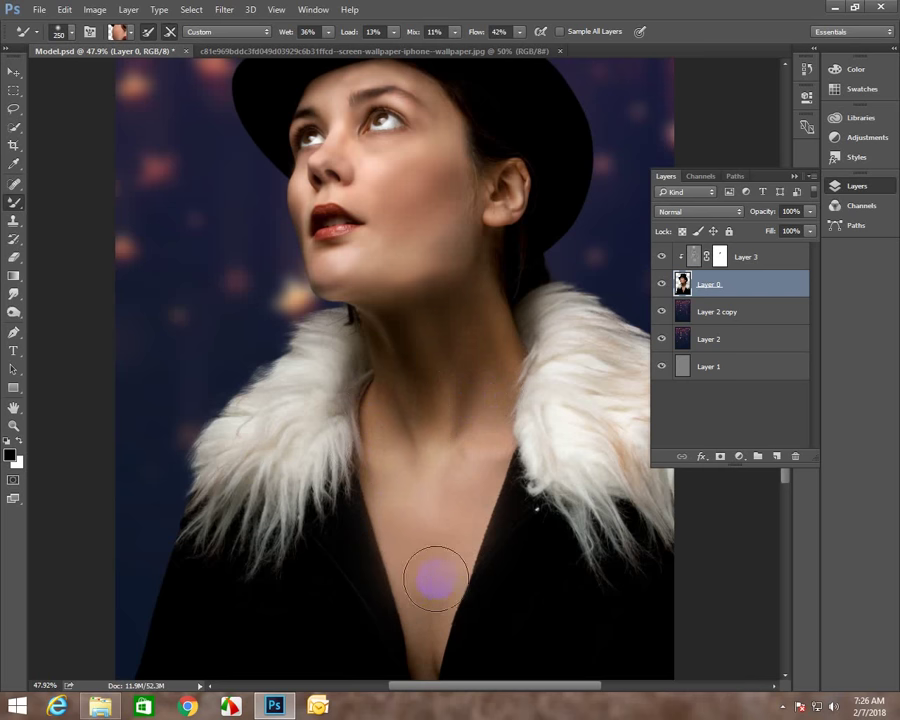
mouse_move(423, 615)
mouse_down()
mouse_move(427, 651)
mouse_move(459, 552)
mouse_move(345, 516)
mouse_up()
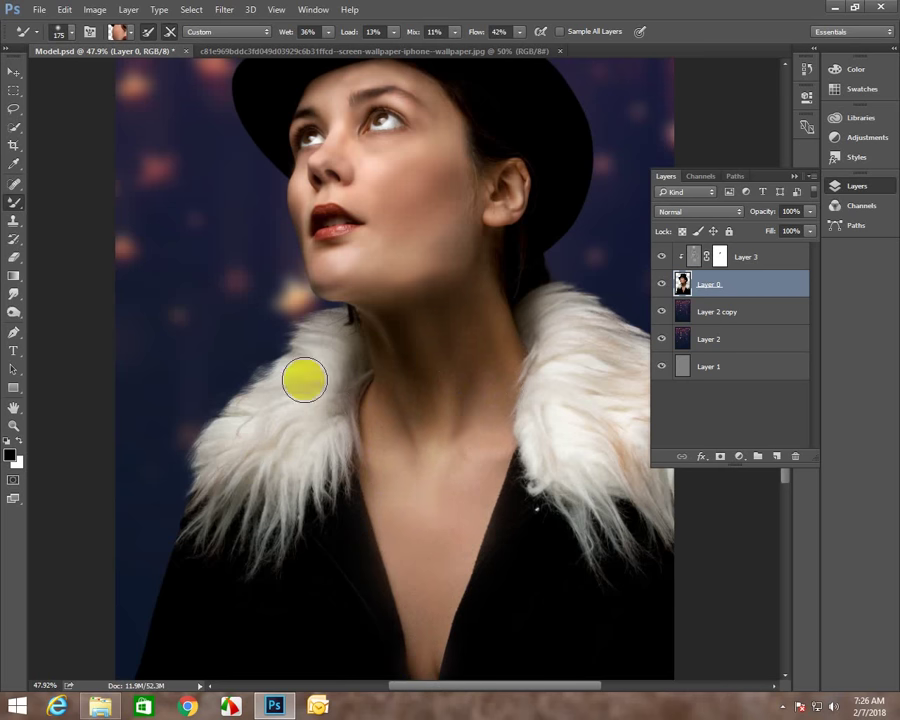
drag(302, 377, 150, 370)
key(z)
drag(249, 462, 275, 489)
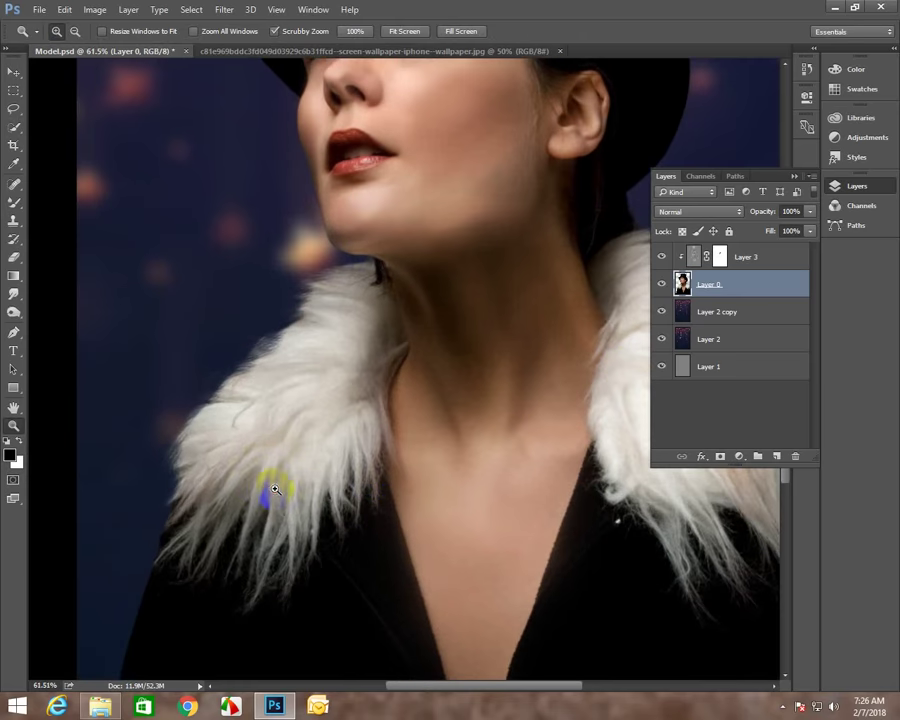
Smudge the fur collar's top and left edges at 50% strength into wispy strands.
click(13, 294)
drag(277, 328, 301, 345)
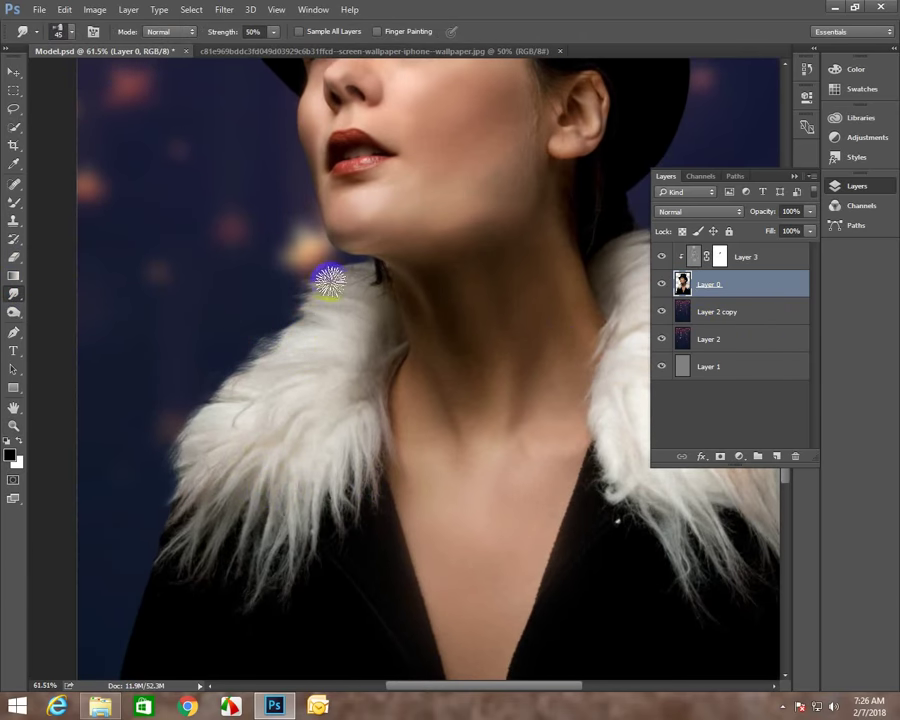
drag(321, 271, 312, 298)
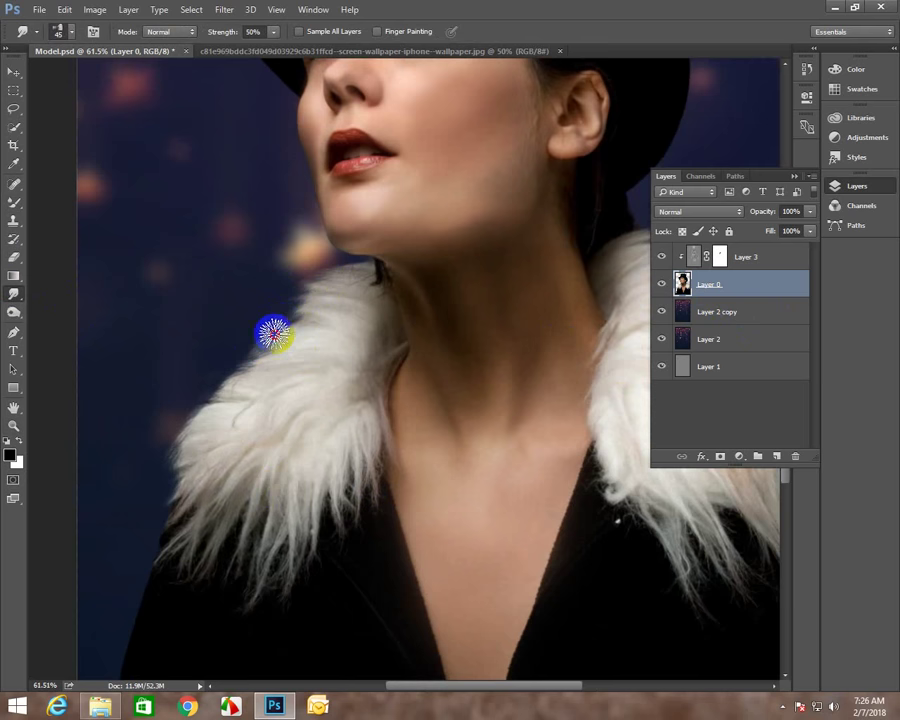
mouse_move(273, 330)
mouse_down()
mouse_move(261, 358)
mouse_move(176, 446)
mouse_up()
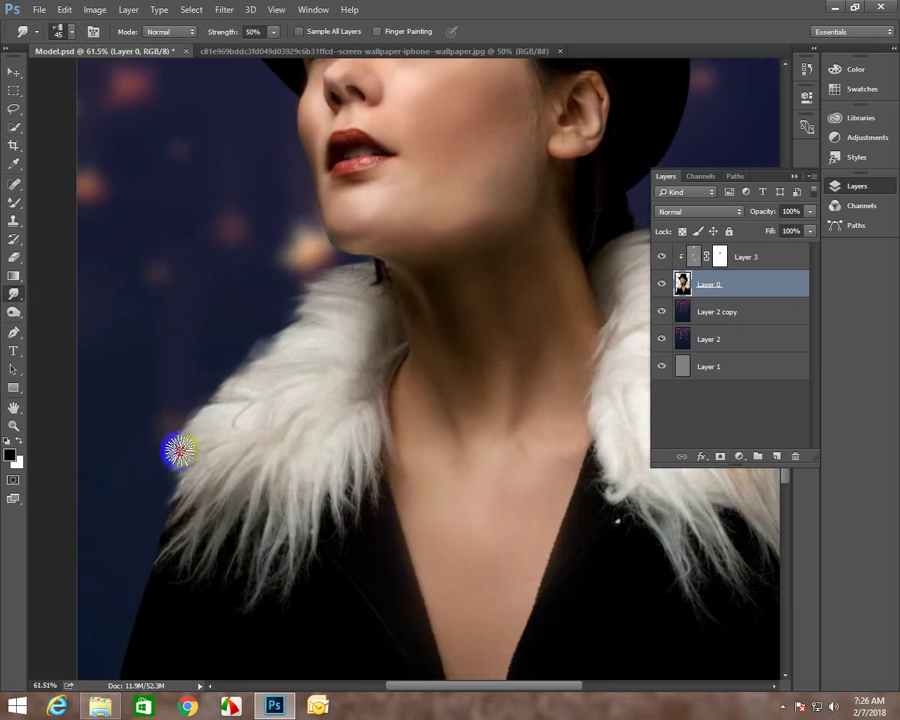
mouse_move(333, 307)
mouse_down()
mouse_move(346, 291)
mouse_move(323, 386)
mouse_up()
mouse_move(323, 452)
mouse_down()
mouse_move(354, 498)
mouse_move(311, 482)
mouse_up()
mouse_move(251, 557)
mouse_down()
mouse_move(232, 487)
mouse_move(169, 484)
mouse_up()
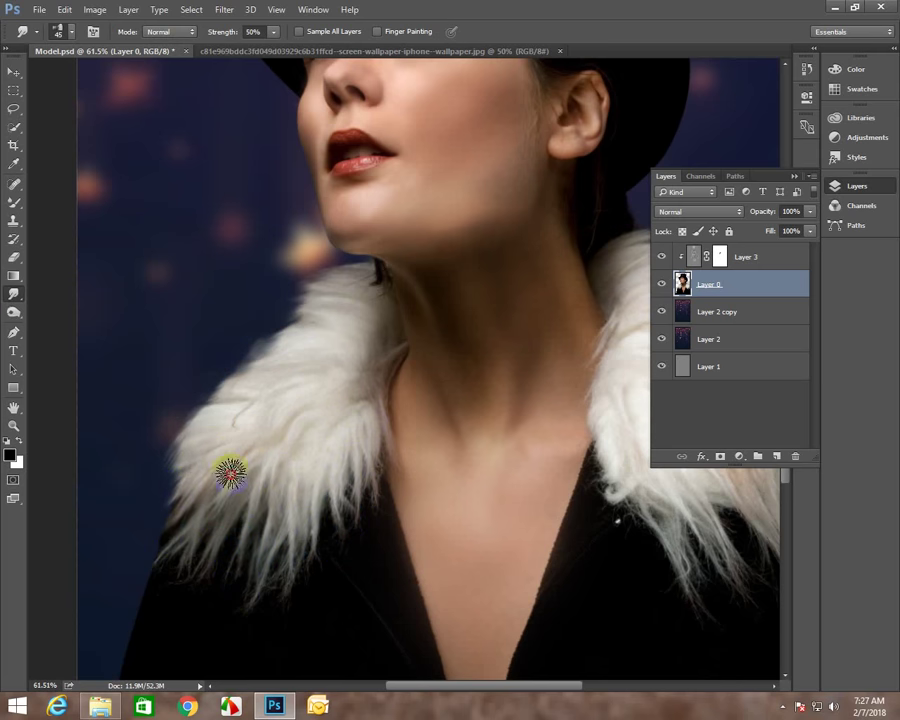
mouse_move(231, 472)
mouse_down()
mouse_move(291, 386)
mouse_move(368, 362)
mouse_move(350, 376)
mouse_up()
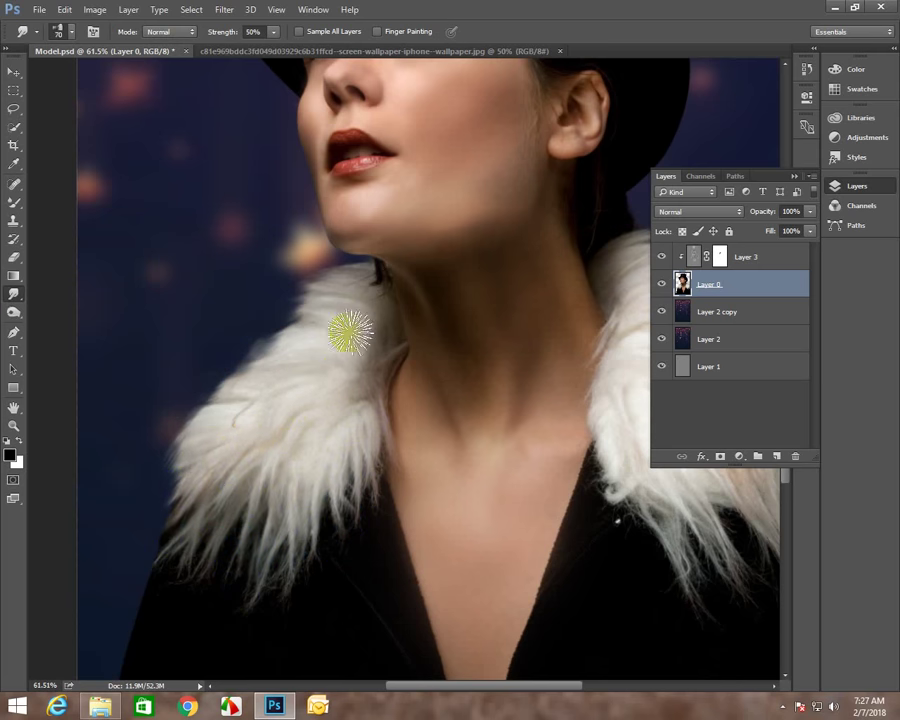
drag(348, 330, 338, 394)
With the smudge brush enlarged to 70, soften the lower and right fur edges into the coat.
key(bracketright)
key(bracketright)
key(bracketright)
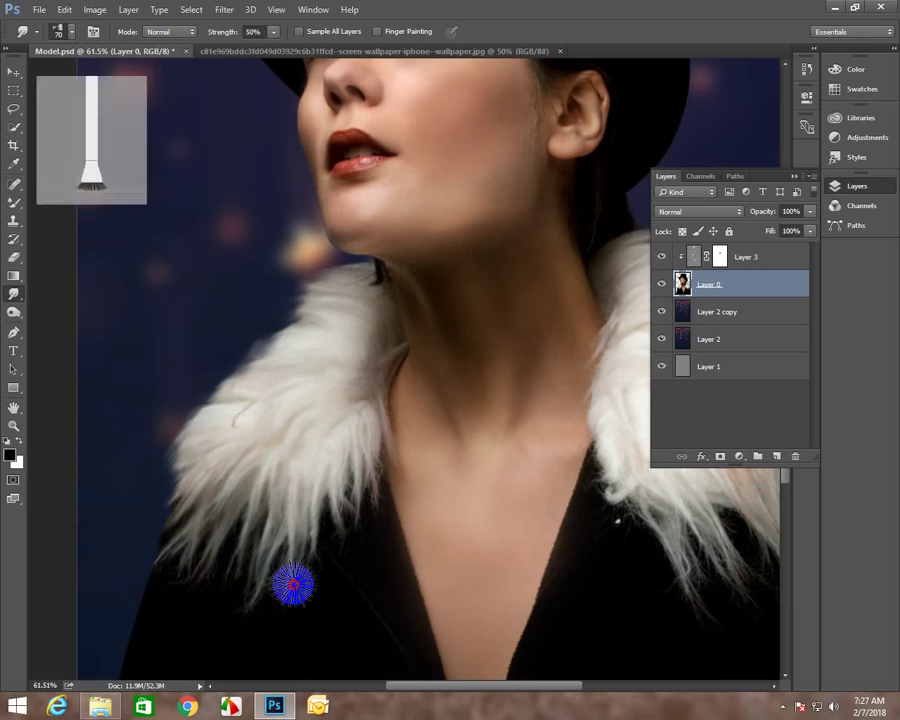
drag(293, 585, 337, 532)
mouse_move(199, 443)
mouse_down()
mouse_move(141, 472)
mouse_move(270, 328)
mouse_move(195, 436)
mouse_up()
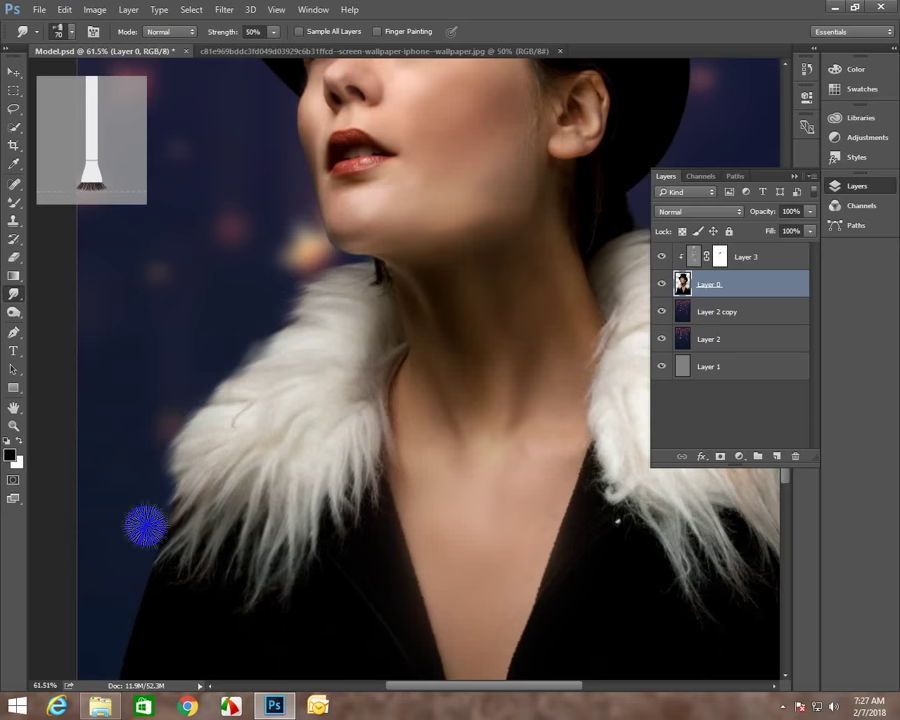
scroll(100, 460, right, 5)
mouse_move(232, 367)
mouse_down()
mouse_move(473, 314)
mouse_move(382, 322)
mouse_move(476, 302)
mouse_move(436, 297)
mouse_move(414, 253)
mouse_up()
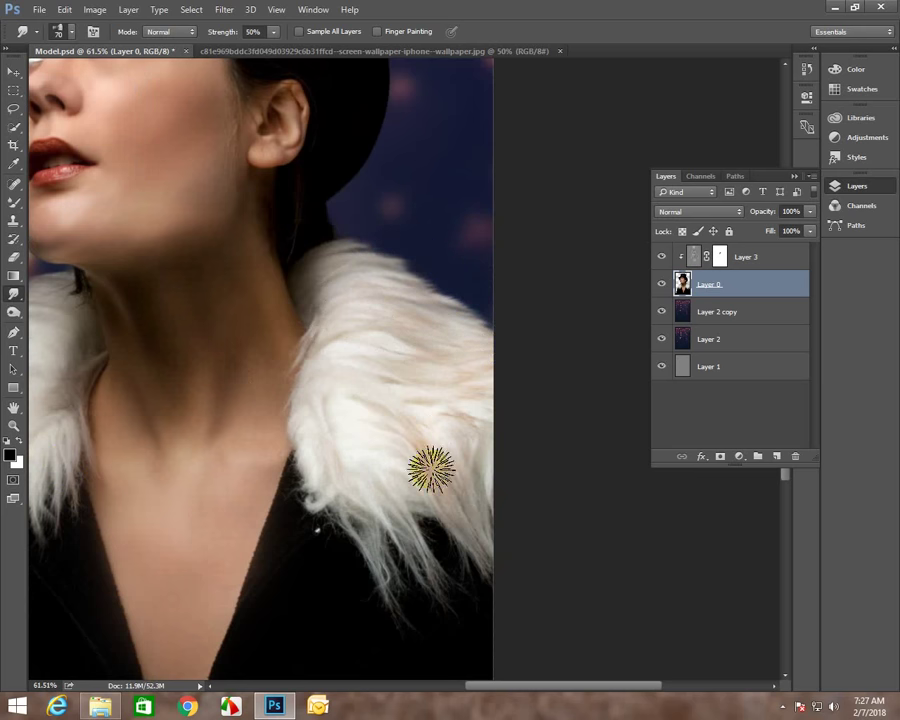
drag(400, 537, 346, 555)
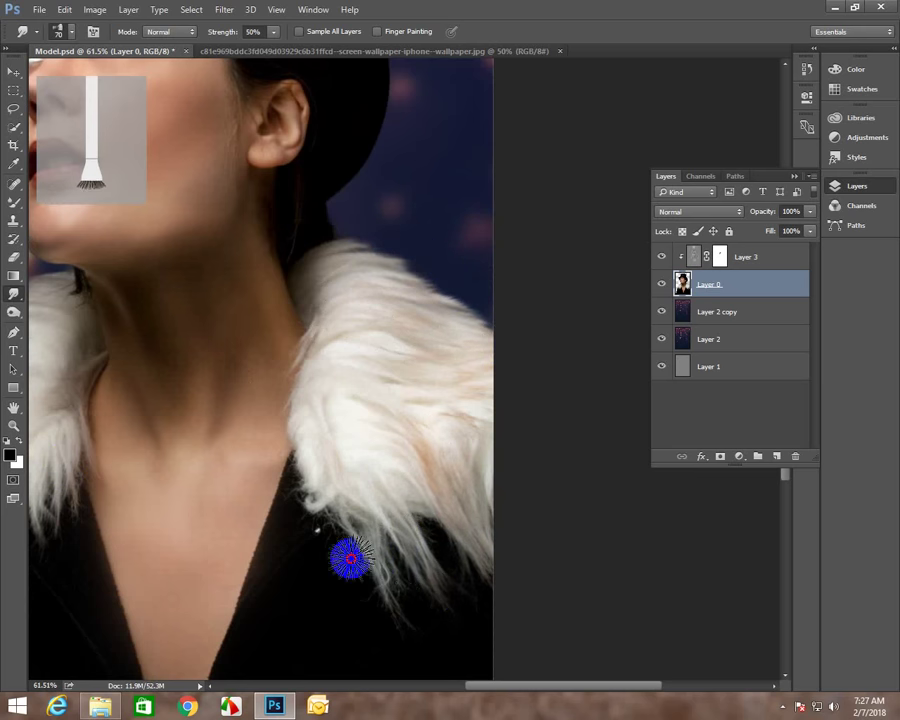
mouse_move(346, 494)
mouse_down()
mouse_move(313, 495)
mouse_move(302, 216)
mouse_move(323, 221)
mouse_up()
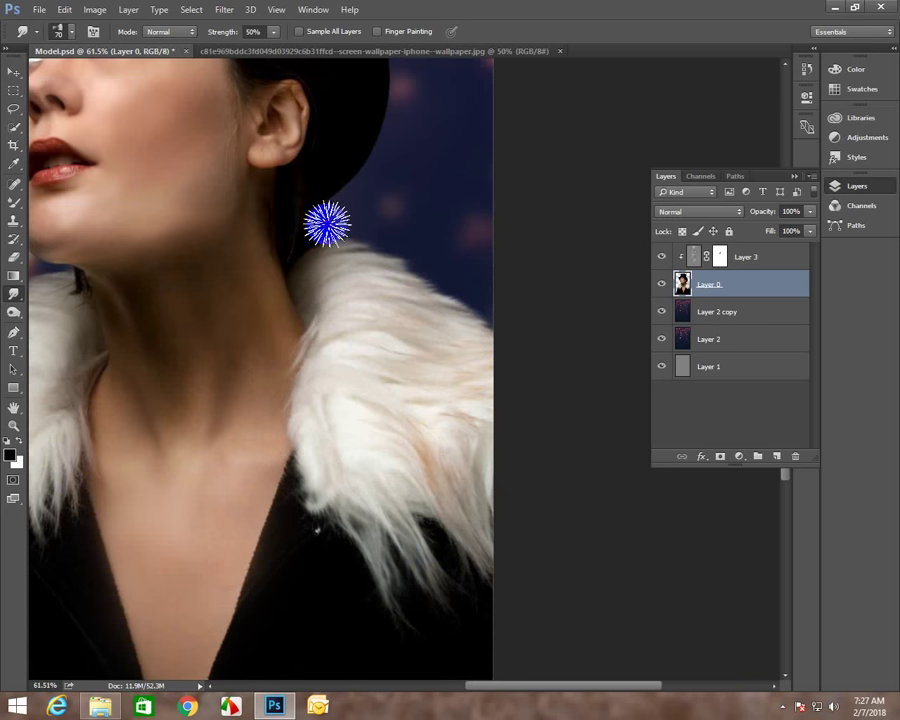
drag(233, 124, 235, 141)
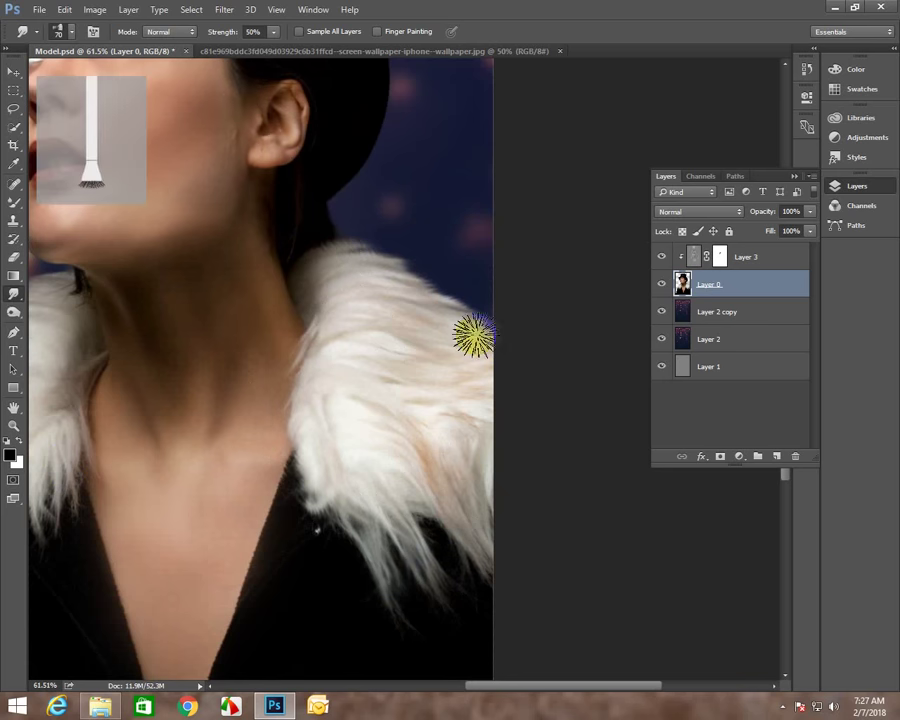
drag(470, 327, 462, 365)
drag(454, 412, 390, 300)
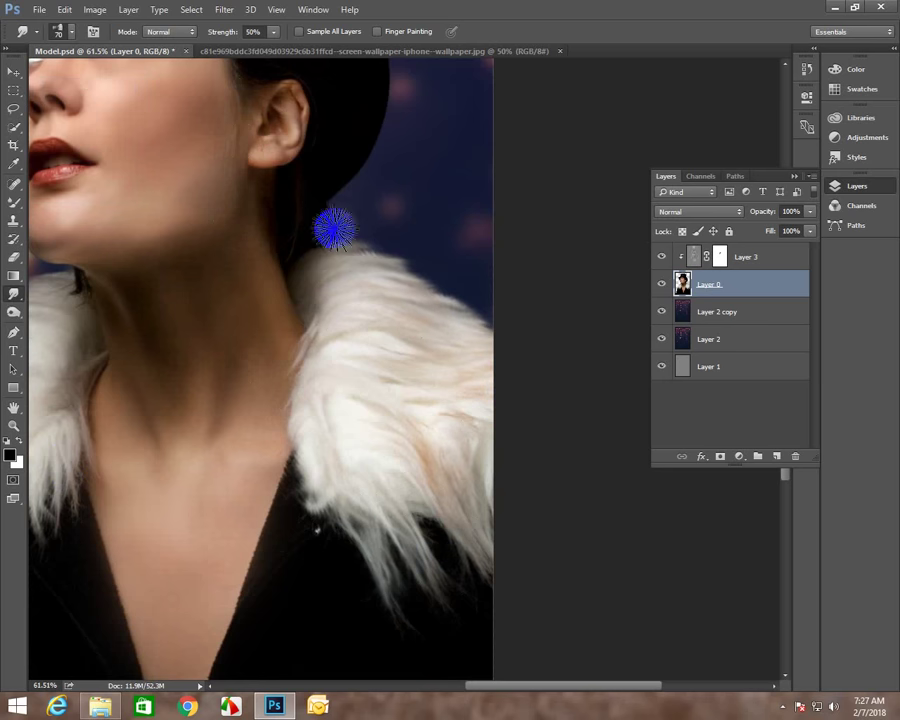
drag(330, 224, 408, 364)
drag(450, 556, 298, 538)
Fit the image on screen and add a new empty Layer 4 above Layer 3.
right_click(265, 446)
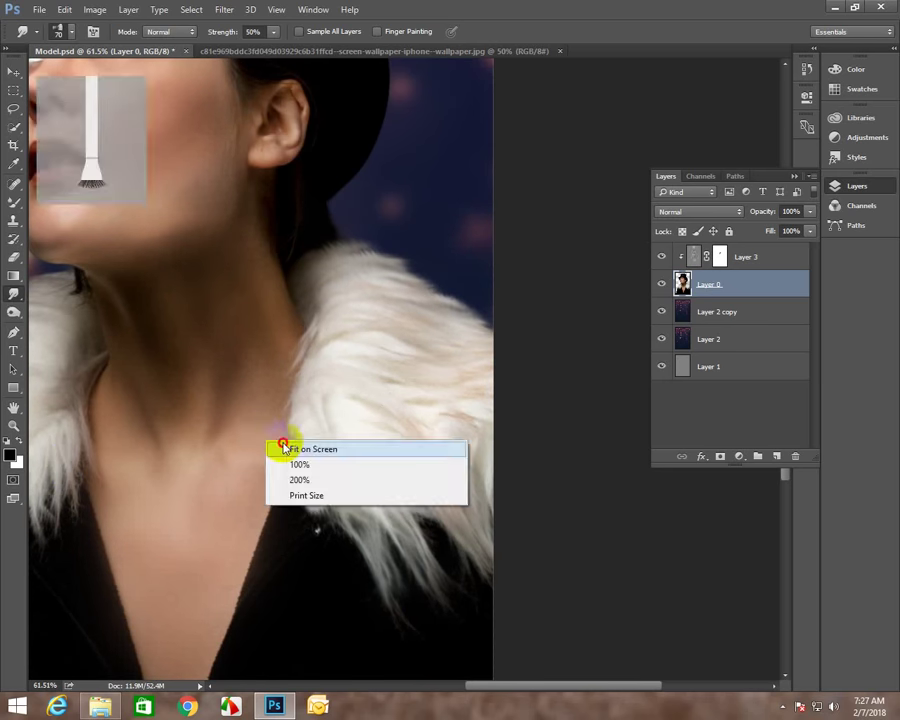
click(283, 447)
key(v)
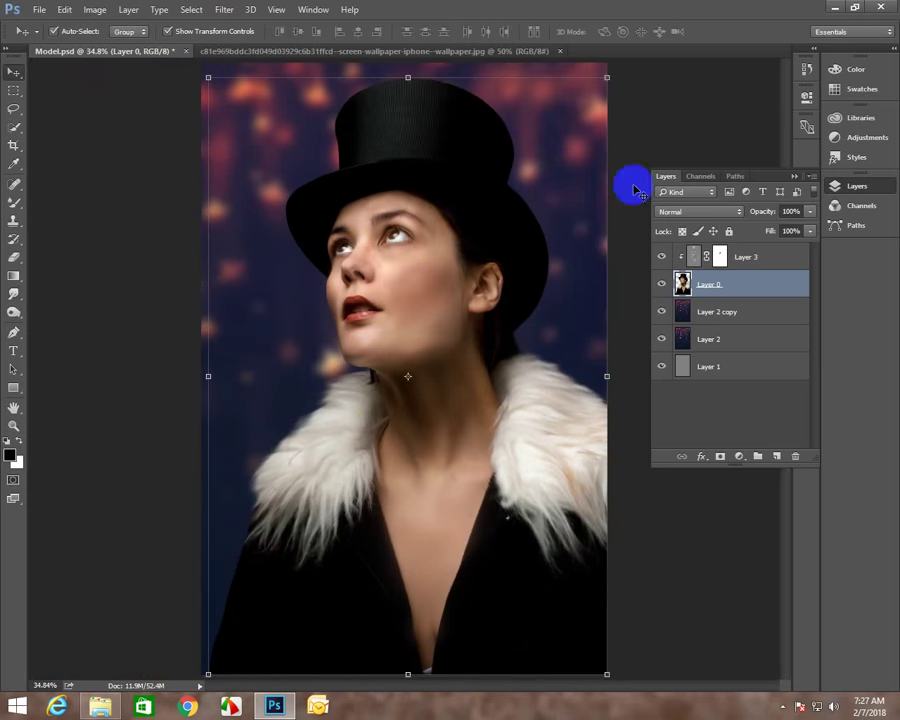
click(634, 190)
click(793, 258)
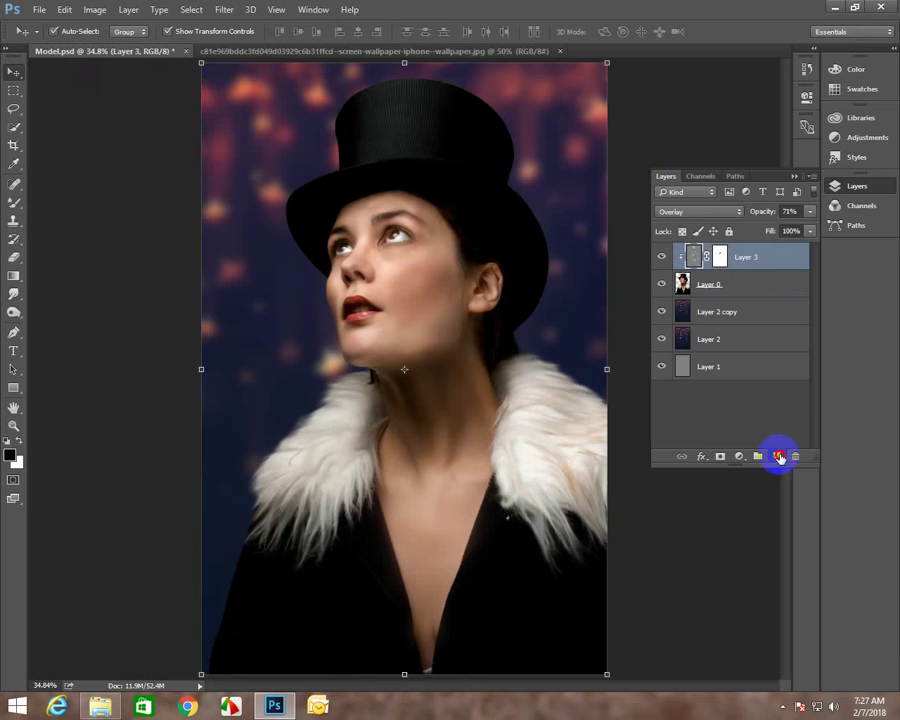
click(779, 457)
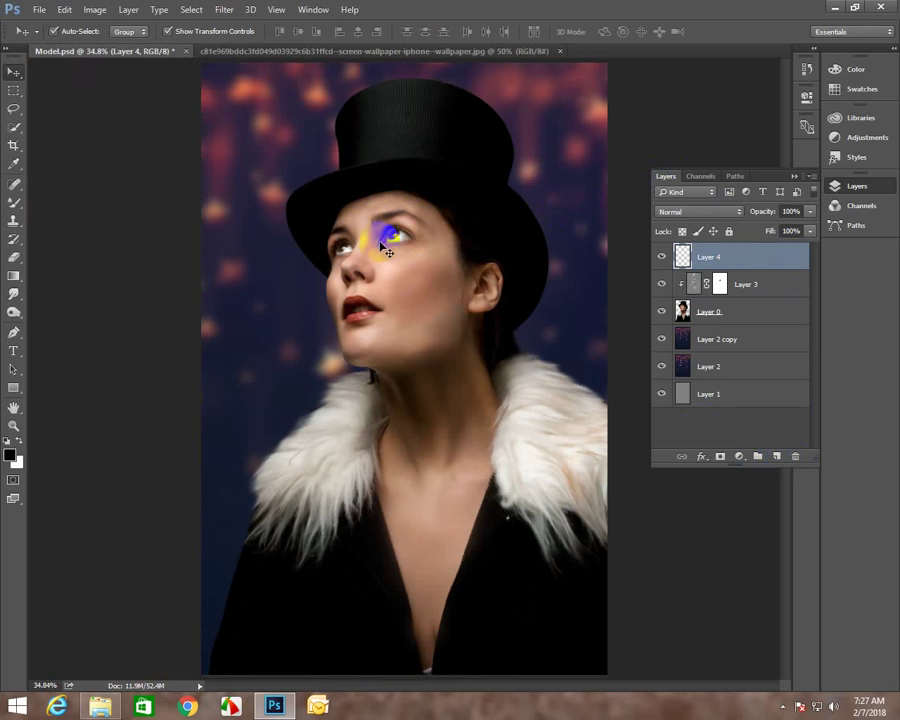
Undo the stray hat-edge stroke and clip Layer 4 to the layer below.
key(i)
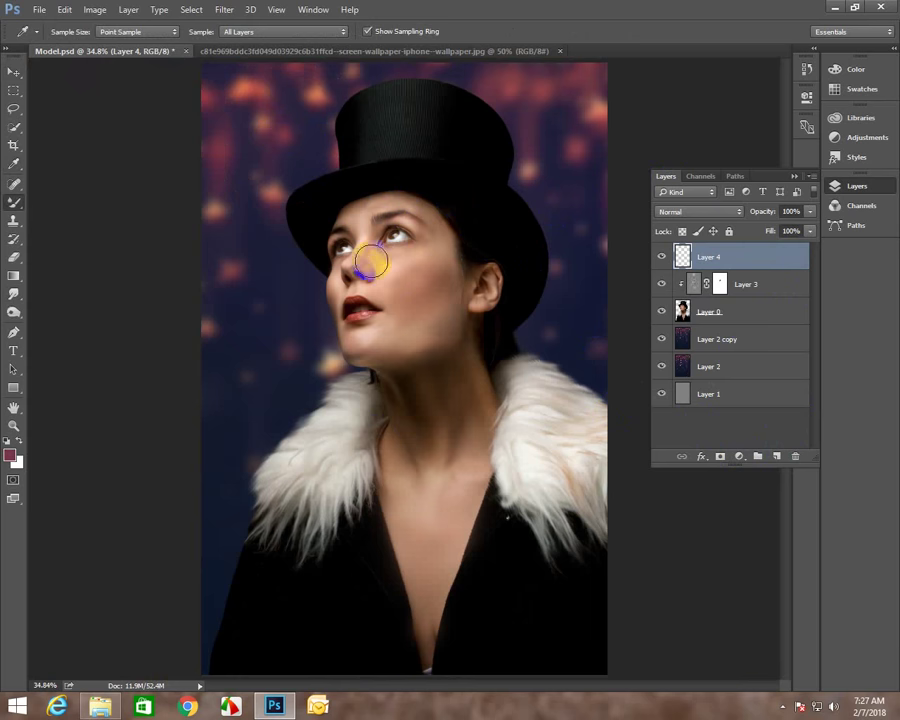
key(b)
mouse_move(351, 116)
mouse_down()
mouse_move(307, 125)
mouse_move(337, 169)
mouse_up()
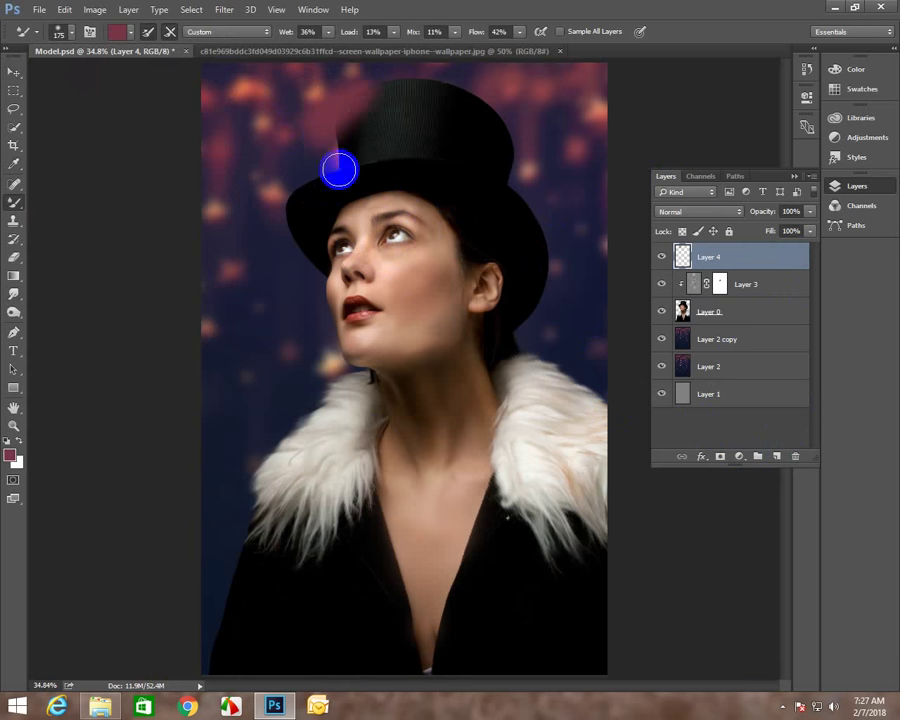
right_click(713, 257)
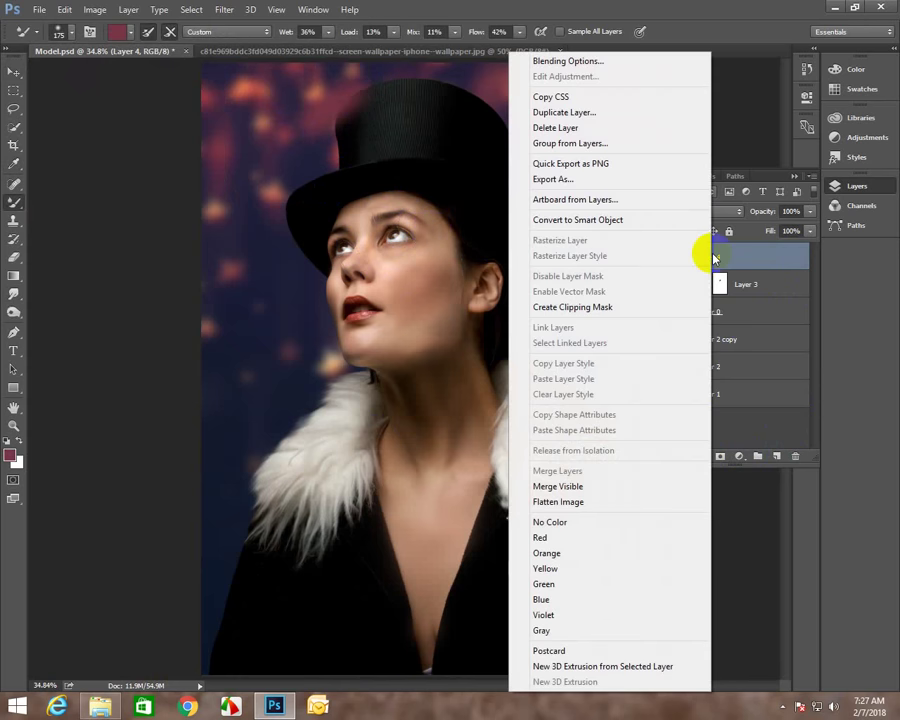
click(639, 314)
key(ctrl+z)
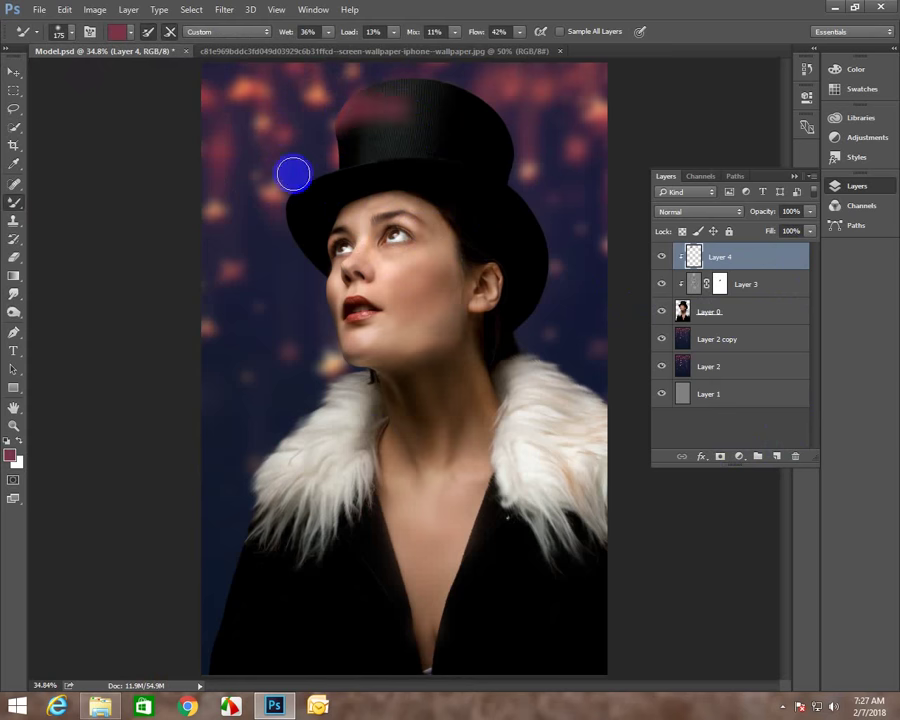
key(ctrl+alt+z)
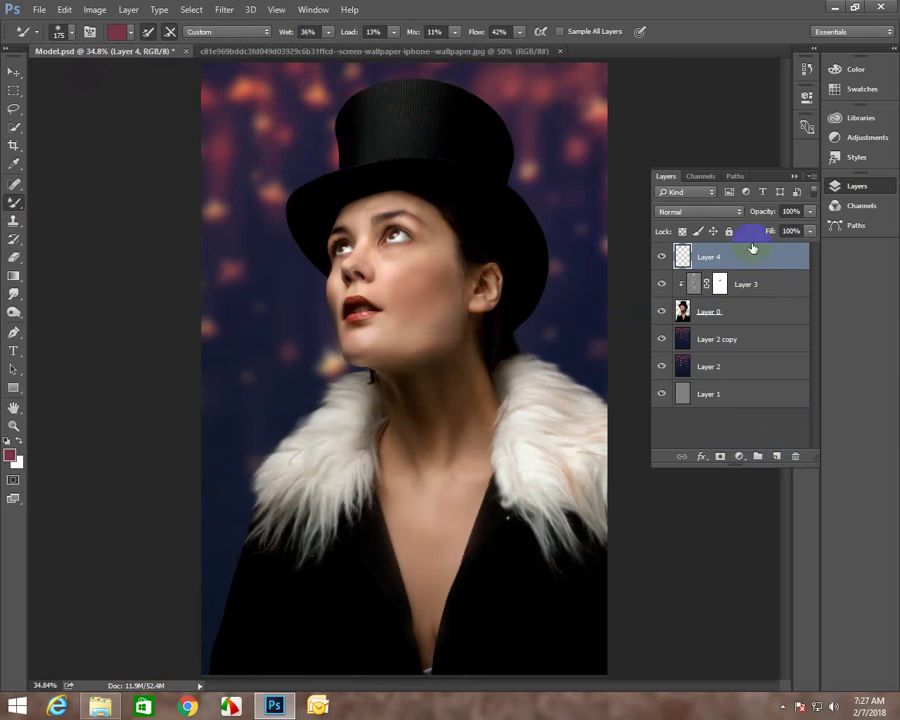
right_click(752, 248)
click(628, 306)
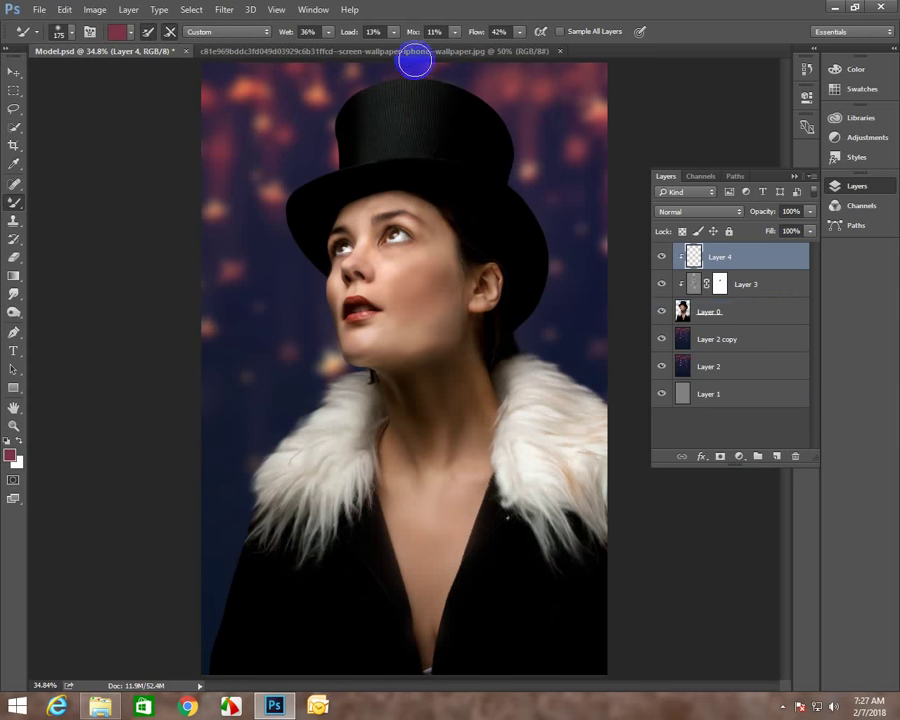
Paint a soft pink tint in Normal mode down the collar's right side, brush size 700.
right_click(22, 210)
click(66, 200)
click(700, 211)
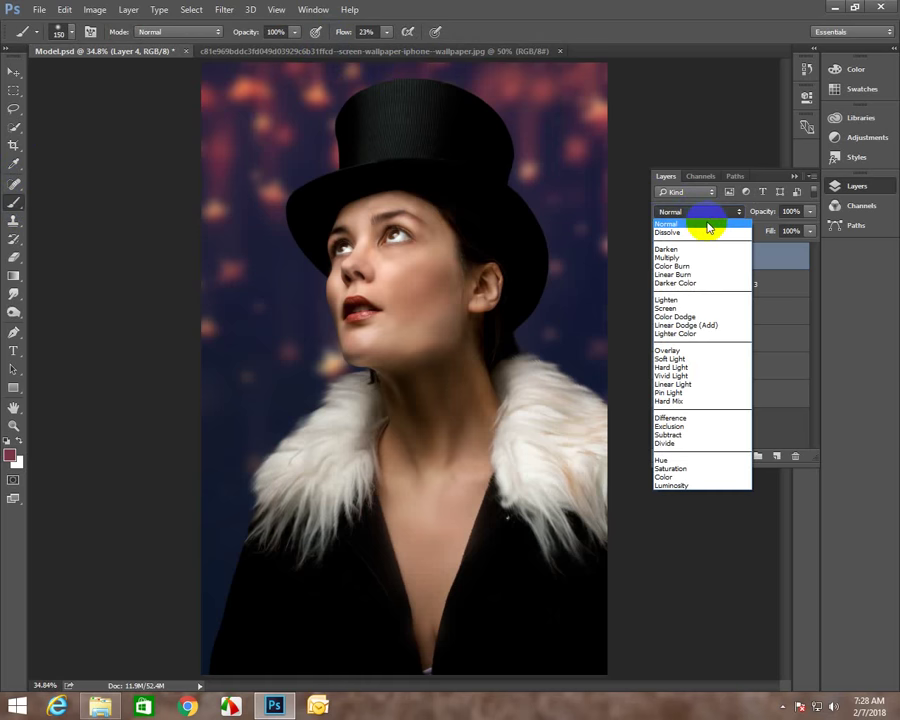
click(707, 226)
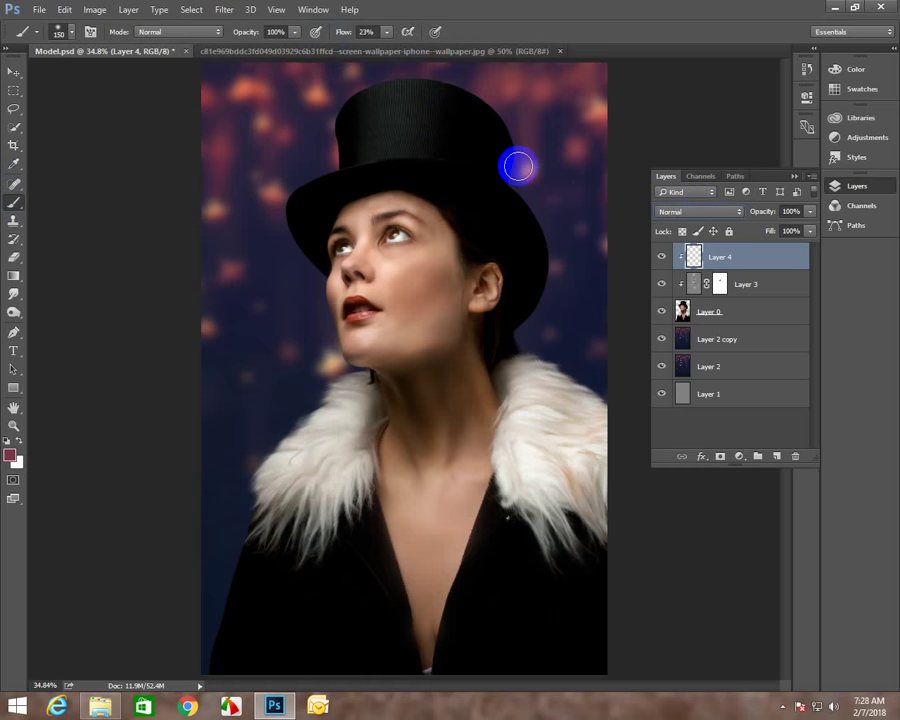
drag(549, 362, 627, 481)
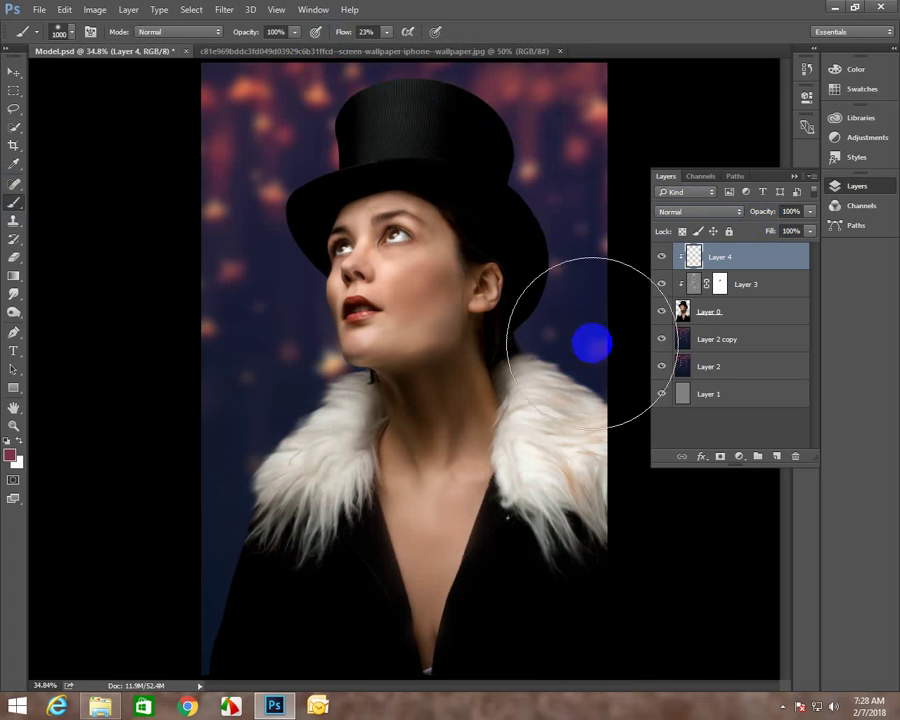
key(bracketleft)
drag(605, 399, 614, 491)
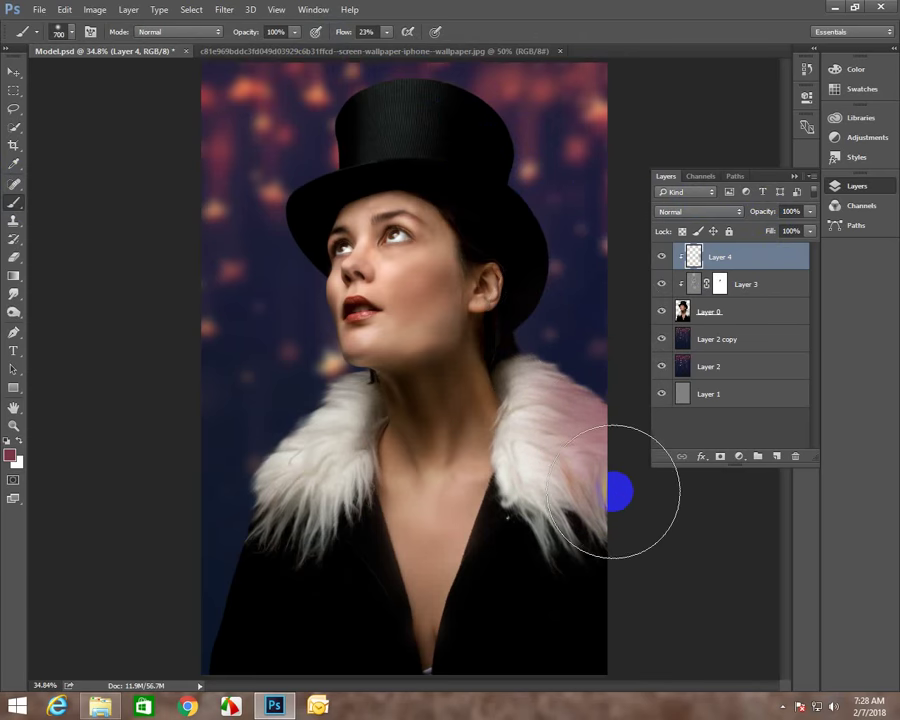
key(ctrl+minus)
key(ctrl+minus)
key(ctrl+minus)
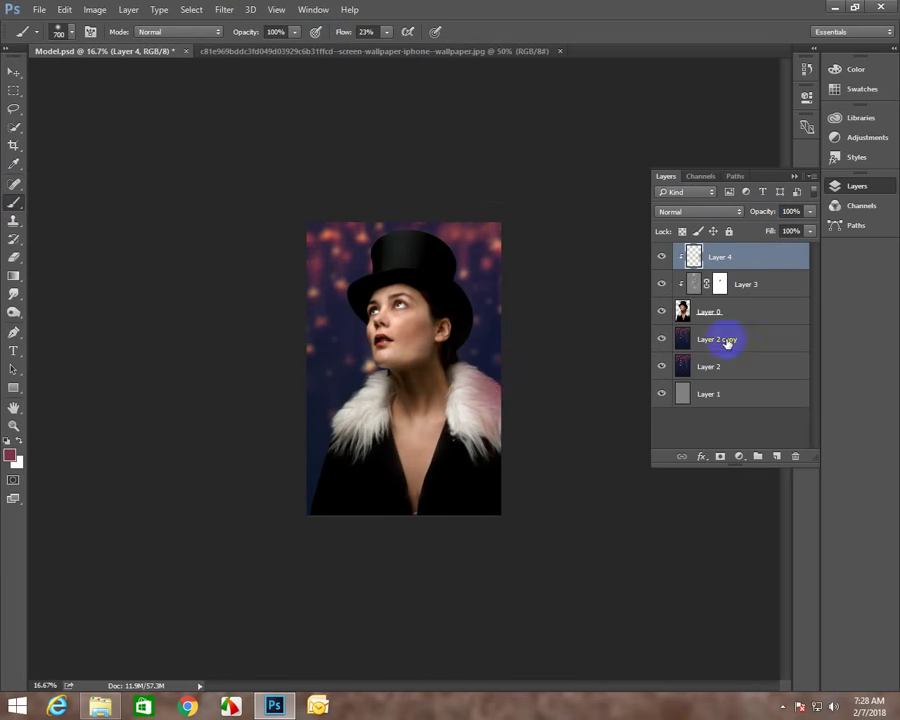
Try Screen and neighbouring blend modes on the Layer 4 pink tint.
click(729, 212)
click(700, 311)
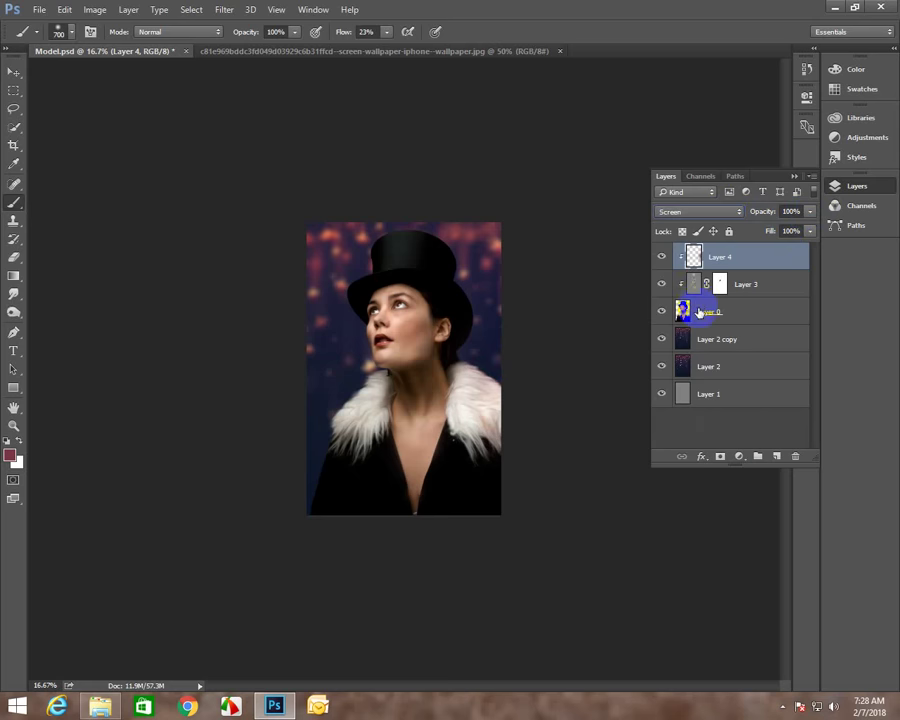
key(Down)
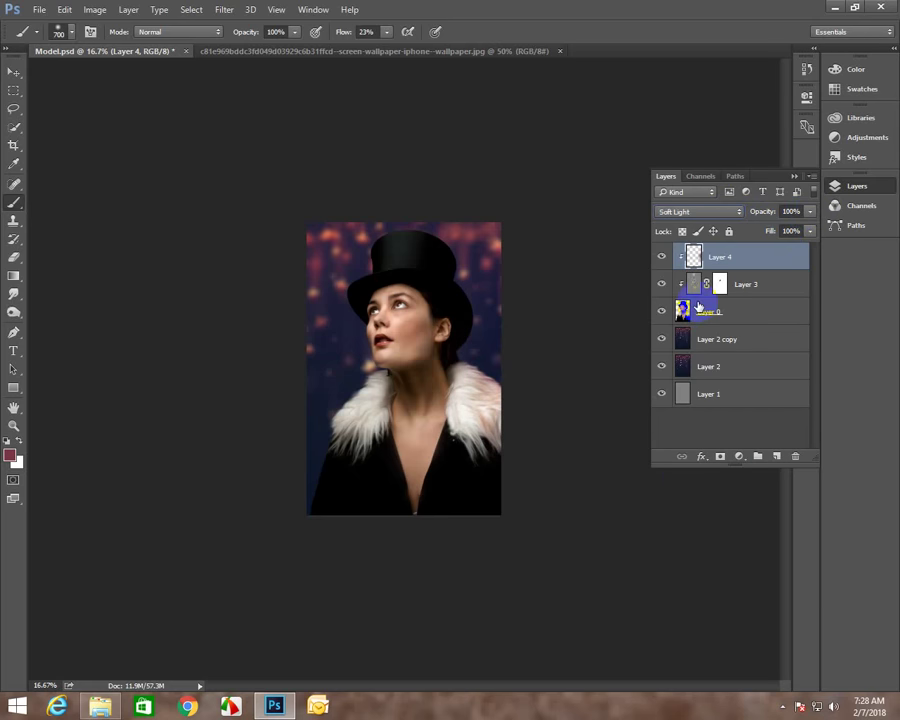
mouse_move(661, 296)
mouse_down()
mouse_move(338, 202)
mouse_move(351, 235)
mouse_move(341, 255)
mouse_move(356, 245)
mouse_move(415, 303)
mouse_up()
key(z)
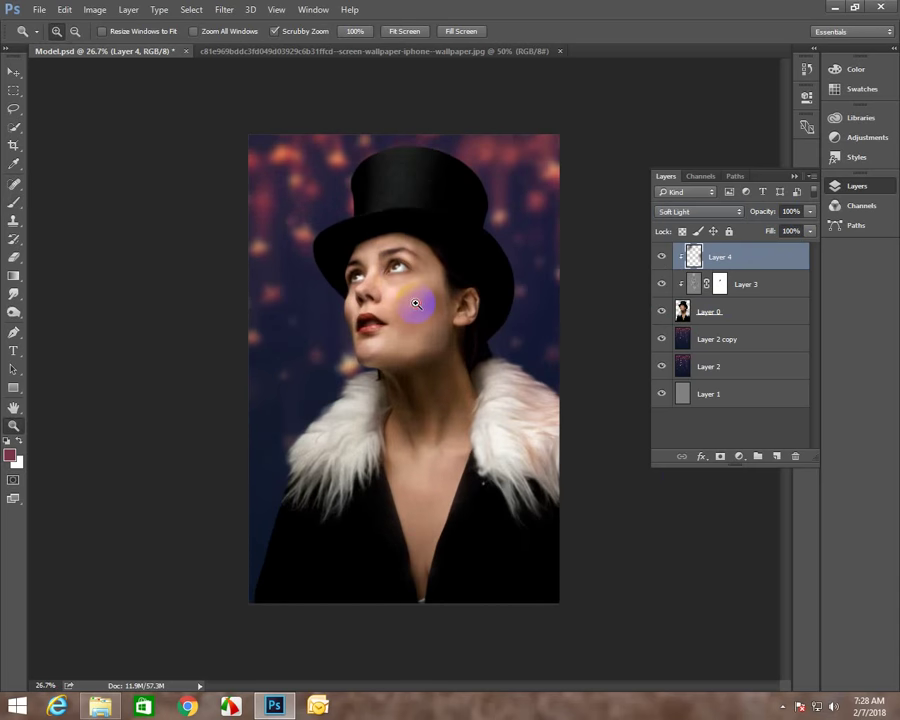
Set Layer 4 to Hard Light at 60% opacity and paint pink onto the collar's left side.
click(714, 211)
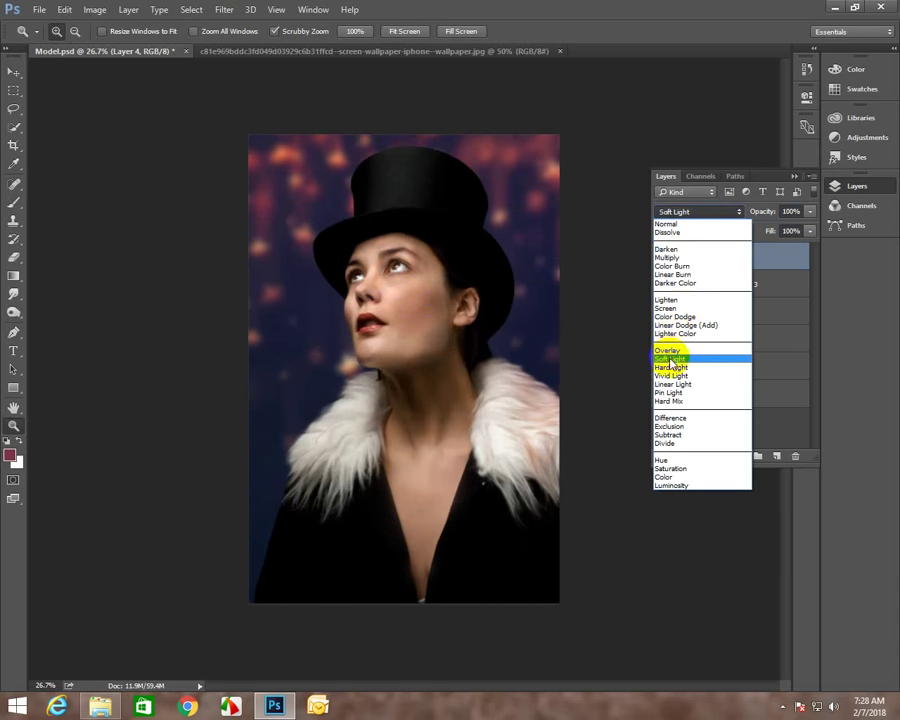
click(735, 354)
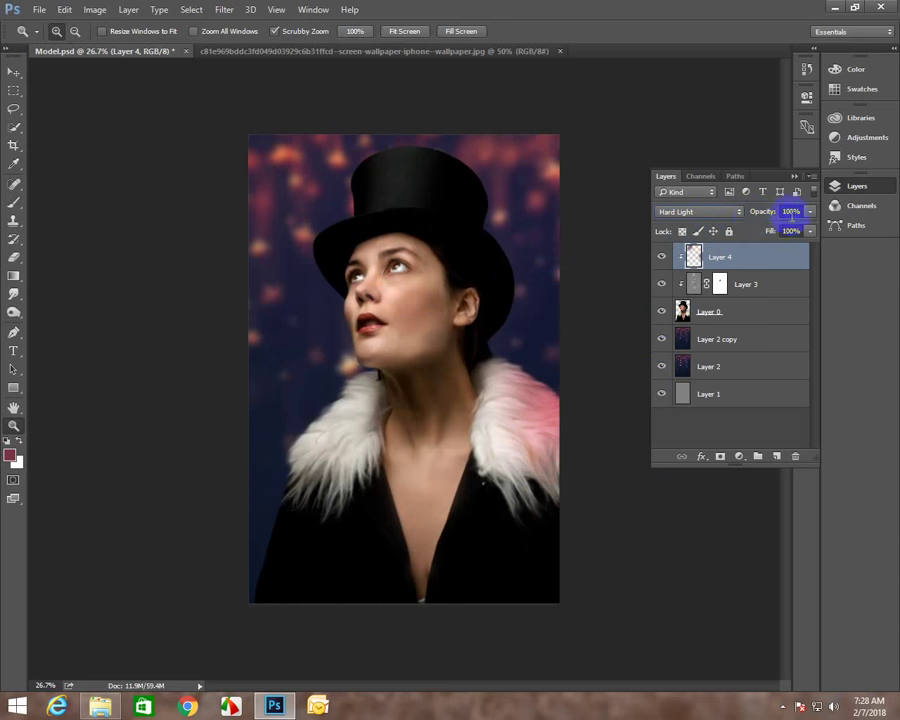
drag(785, 230, 782, 230)
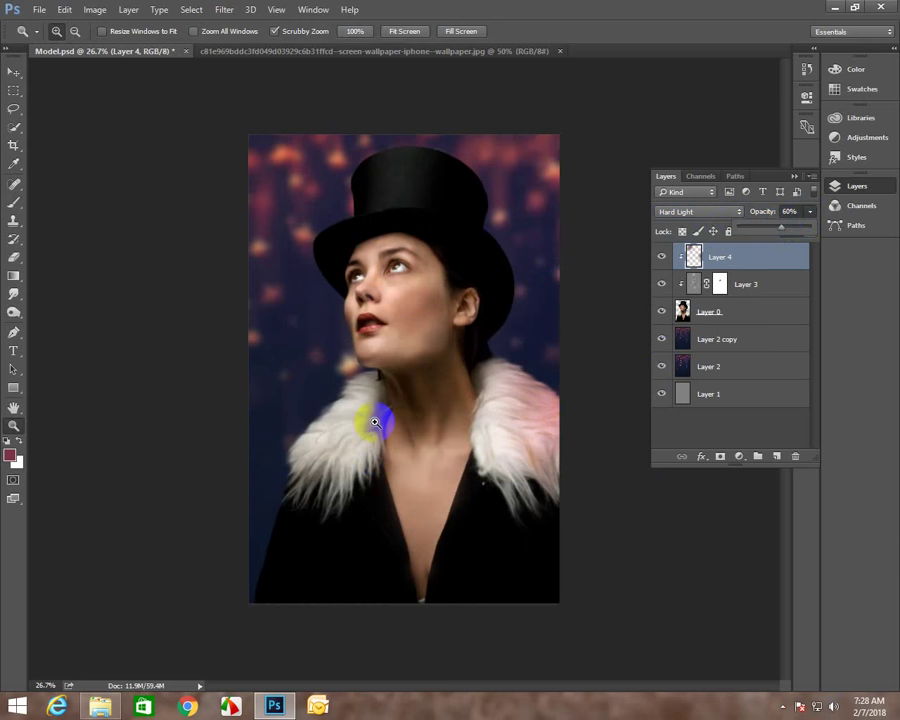
click(14, 200)
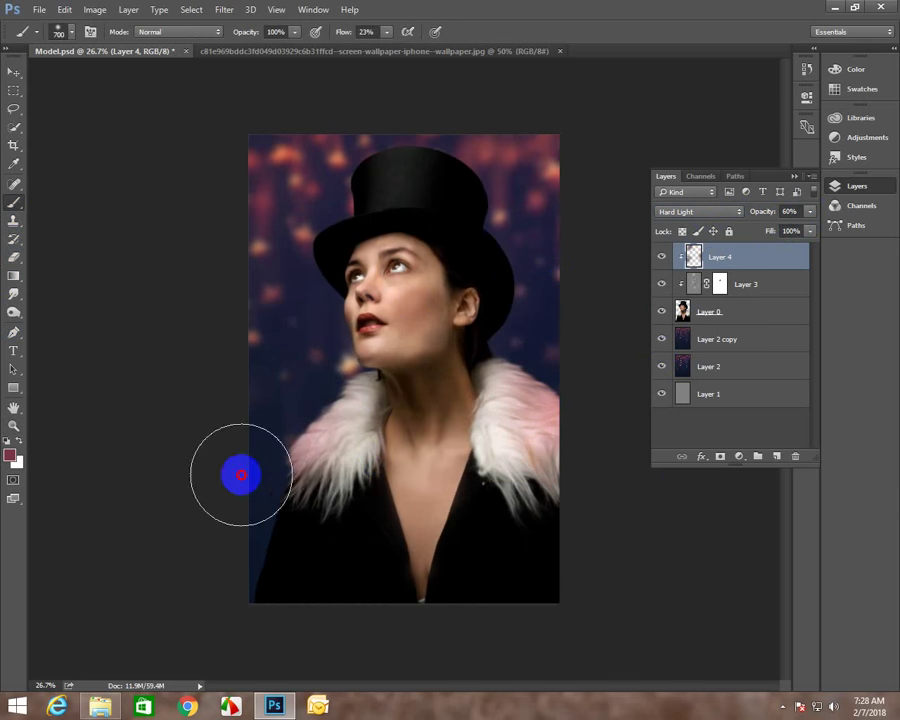
drag(245, 500, 235, 512)
Add a layer mask to Layer 0 and brush the bottom and lower edges into darkness.
click(743, 314)
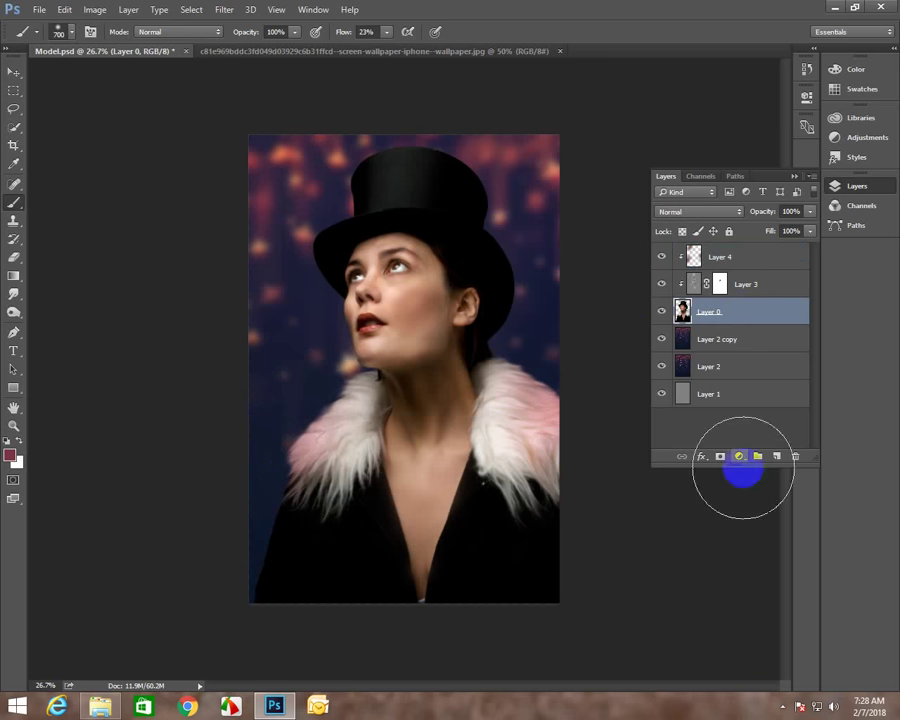
click(720, 458)
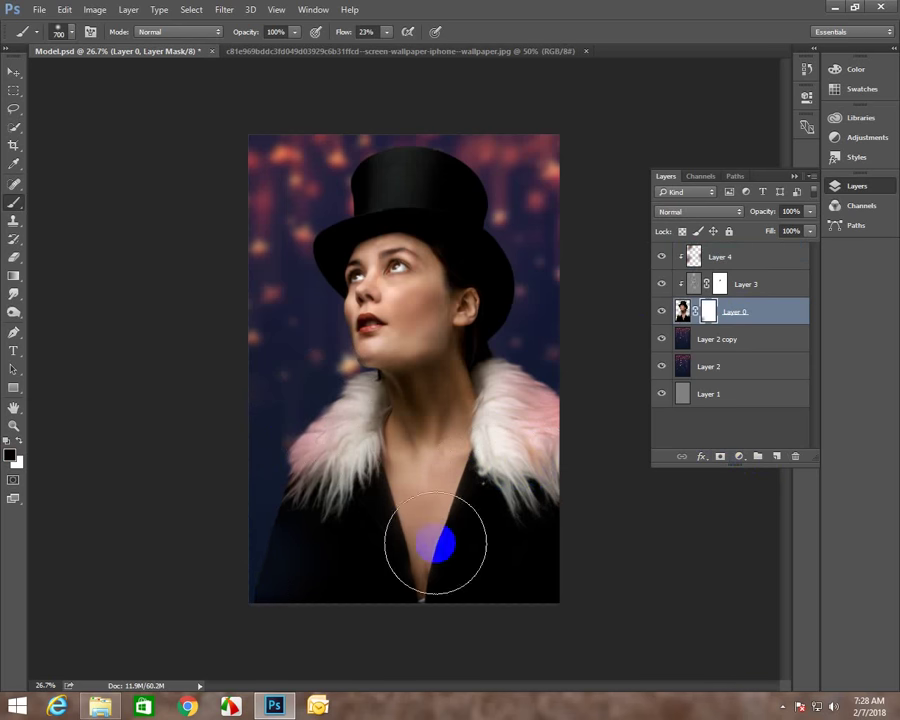
drag(238, 582, 648, 360)
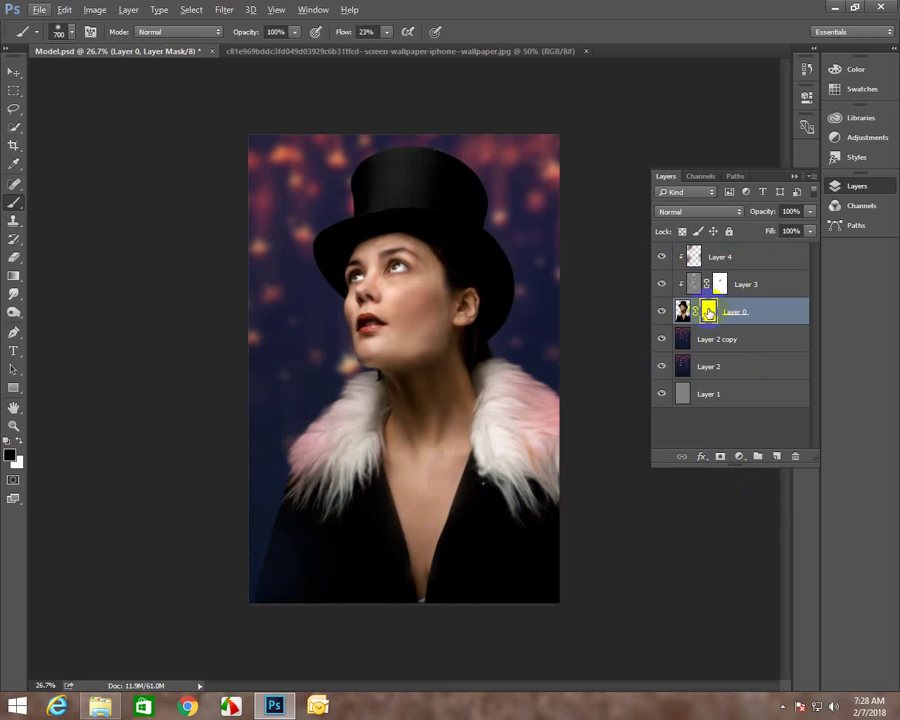
mouse_move(274, 572)
mouse_down()
mouse_move(263, 577)
mouse_move(337, 585)
mouse_up()
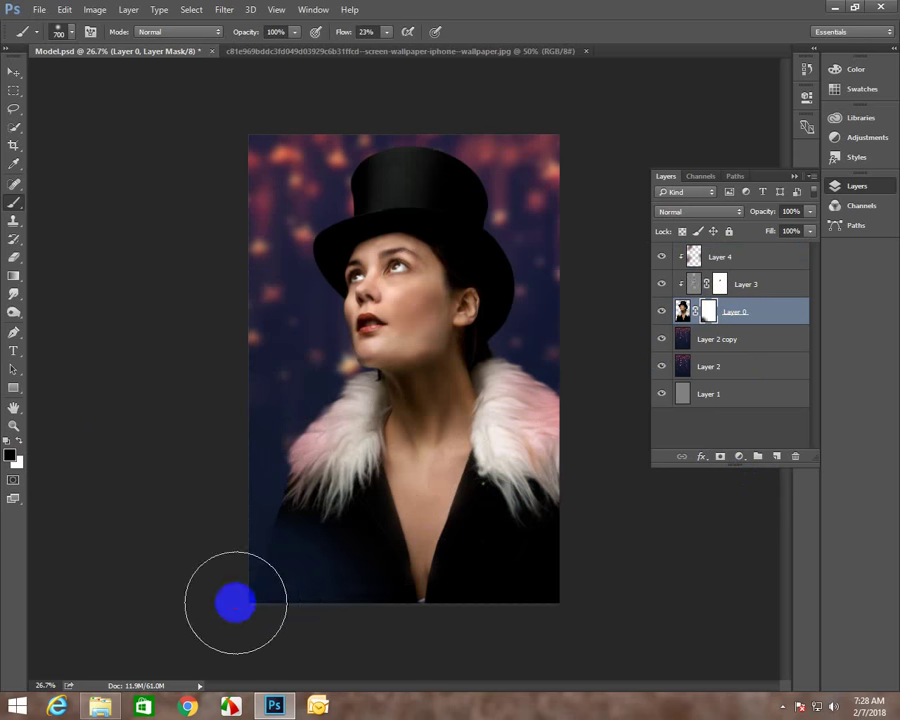
mouse_move(522, 594)
mouse_down()
mouse_move(406, 617)
mouse_move(584, 568)
mouse_up()
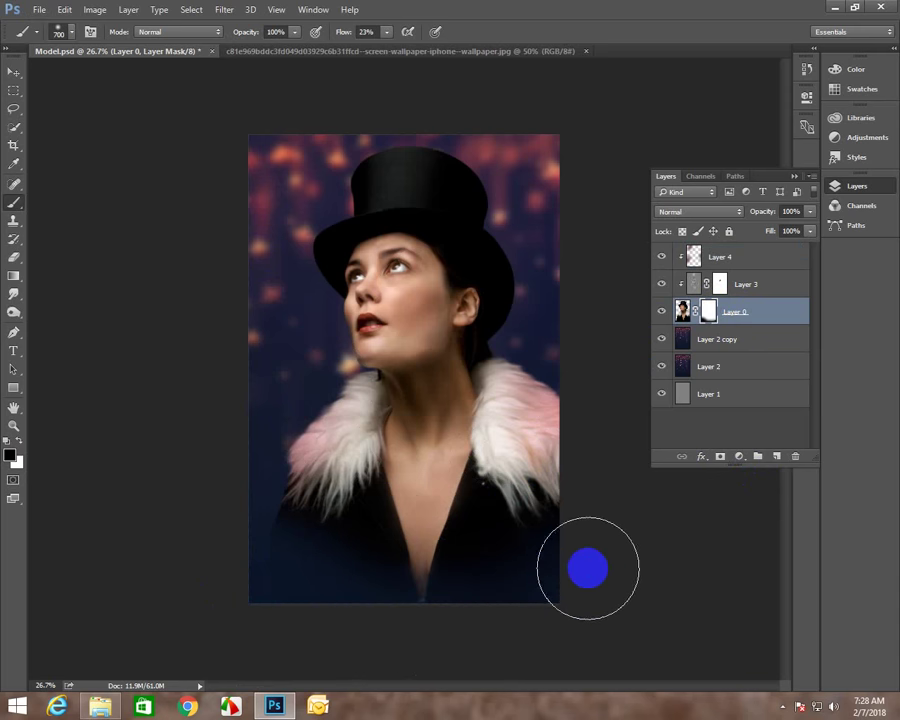
mouse_move(584, 568)
mouse_down()
mouse_move(580, 460)
mouse_move(574, 568)
mouse_move(301, 593)
mouse_up()
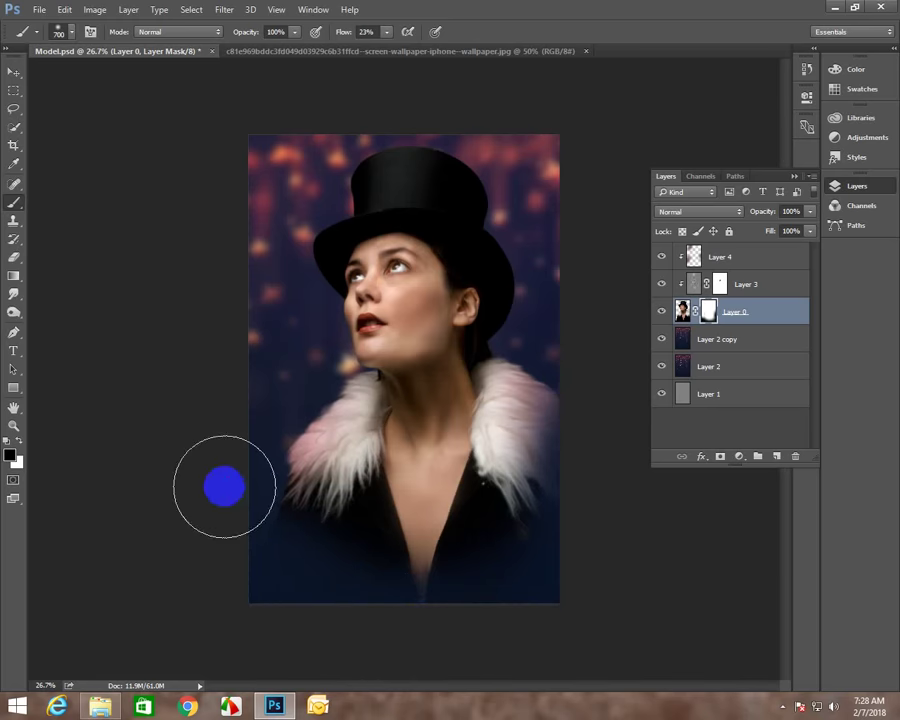
mouse_move(235, 470)
mouse_down()
mouse_move(256, 443)
mouse_move(283, 478)
mouse_up()
Mask away the left edge and the area right of the hat, shrinking the brush to 300.
scroll(428, 424, up, 2)
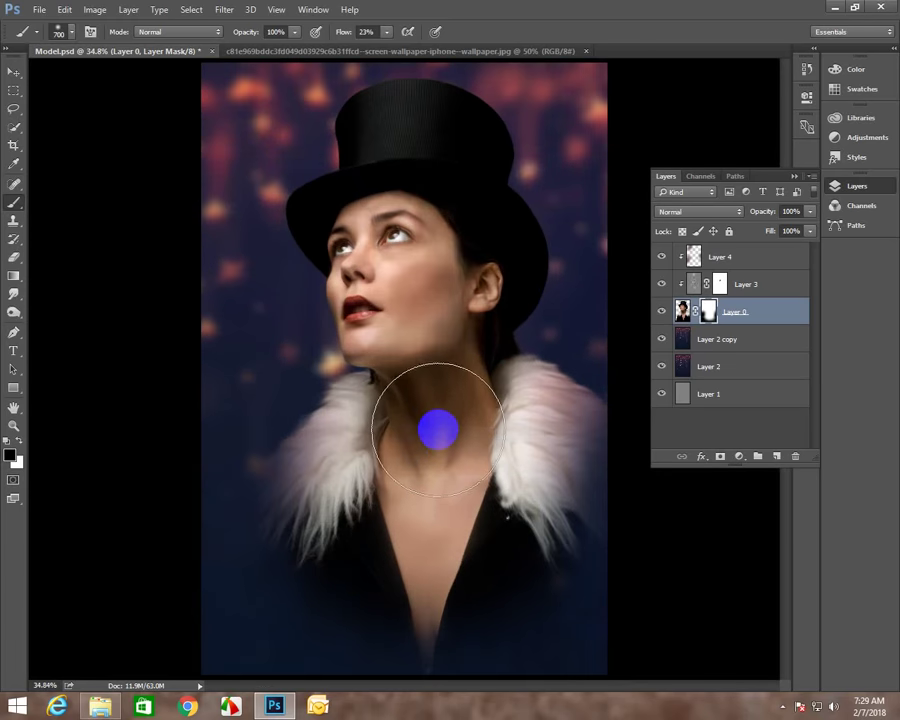
mouse_move(234, 555)
mouse_down()
mouse_move(242, 474)
mouse_move(466, 460)
mouse_move(578, 353)
mouse_move(578, 323)
mouse_move(610, 270)
mouse_move(552, 144)
mouse_move(534, 140)
mouse_move(557, 167)
mouse_move(445, 140)
mouse_up()
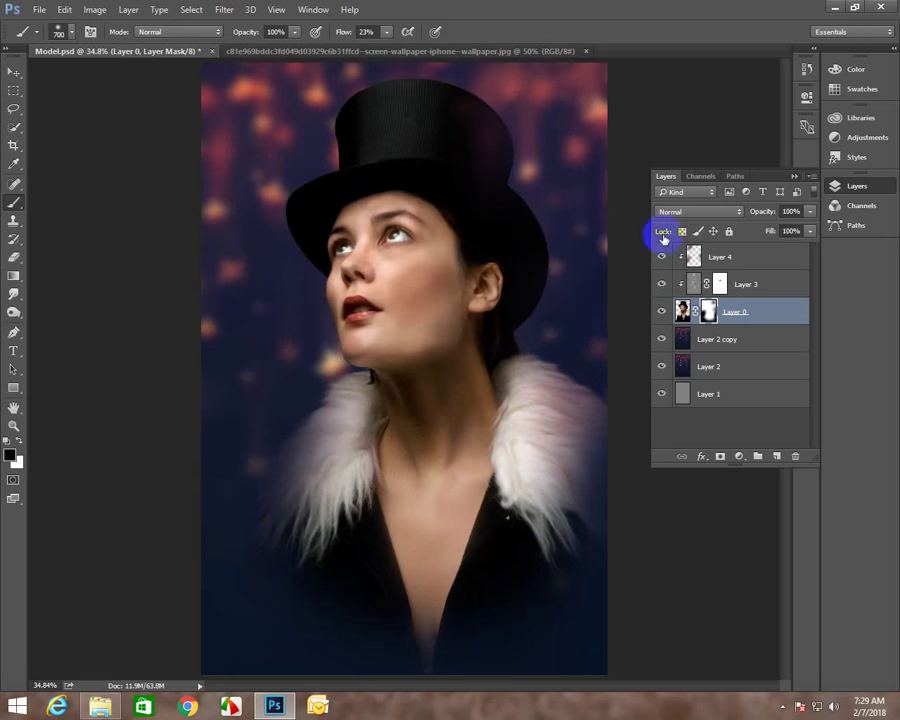
mouse_move(528, 134)
mouse_down()
mouse_move(518, 130)
mouse_move(667, 257)
mouse_move(578, 277)
mouse_move(568, 267)
mouse_move(617, 299)
mouse_move(597, 284)
mouse_up()
key(bracketleft)
key(bracketleft)
key(bracketleft)
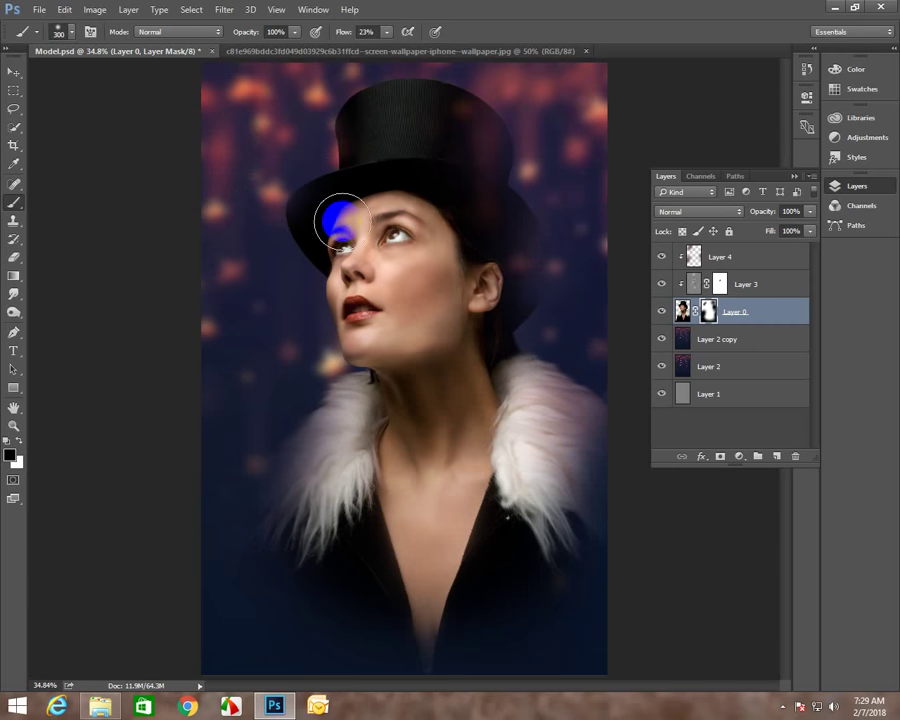
key(ctrl+0)
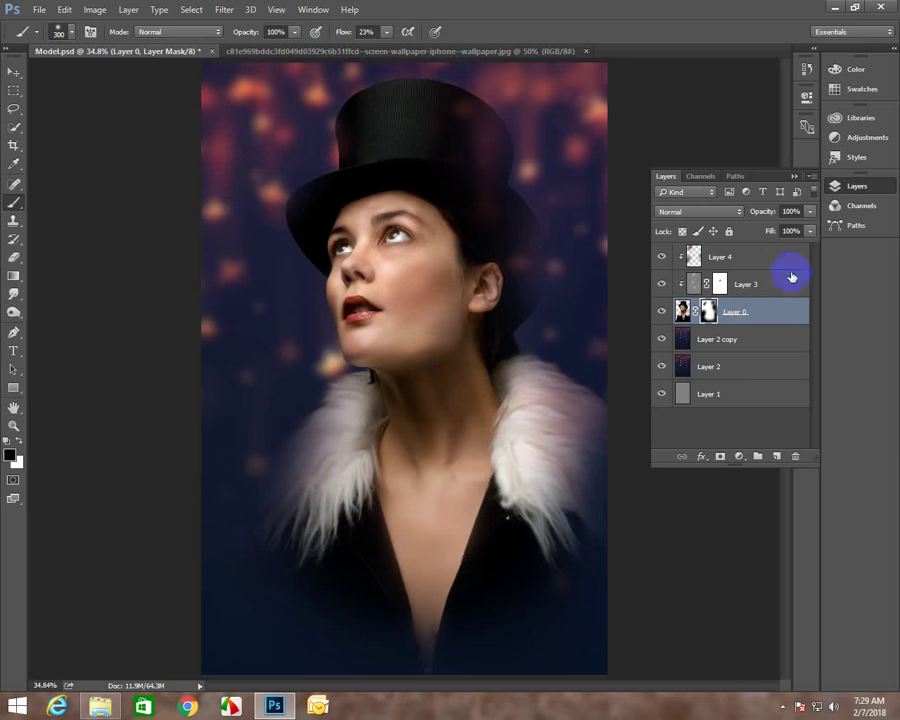
Add a Vibrance layer above Layer 4 set to Vibrance -1 and Saturation -13.
click(789, 268)
click(740, 457)
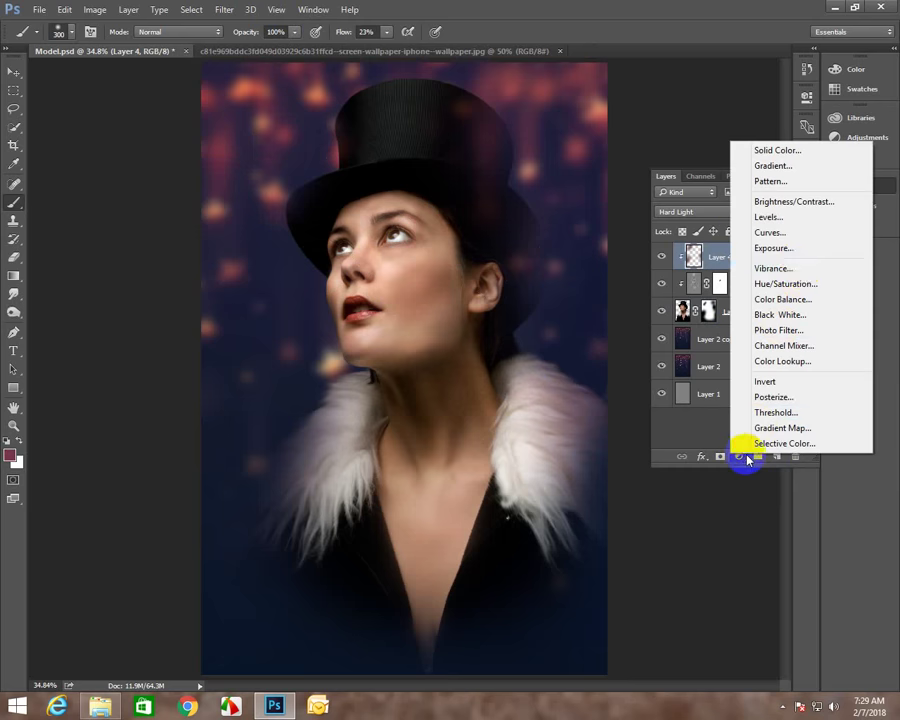
click(797, 267)
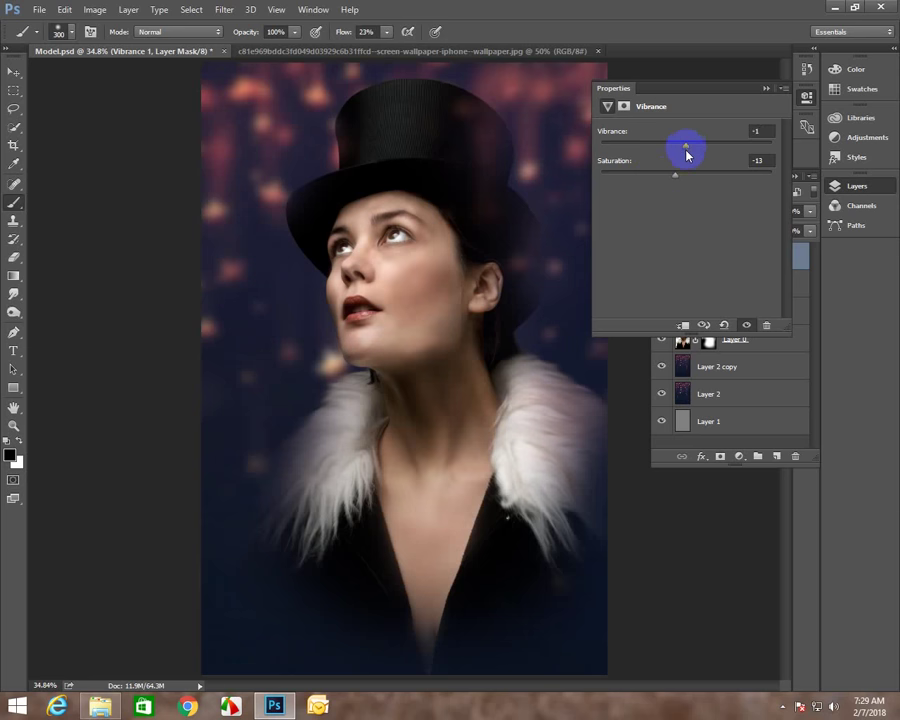
click(766, 89)
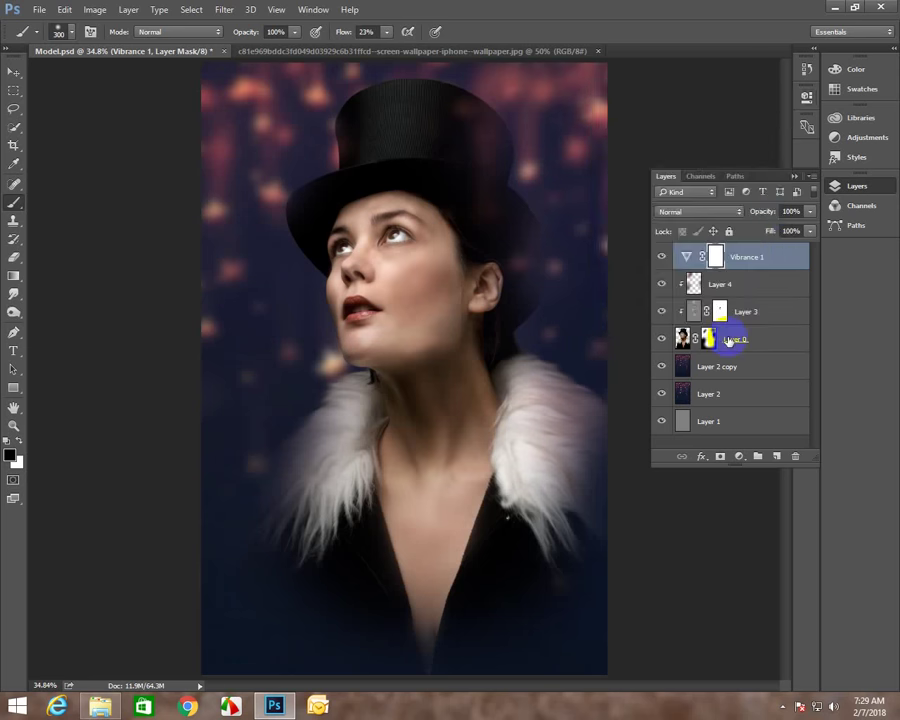
Add a Curves adjustment layer and nudge its midtone point slightly upward.
click(740, 458)
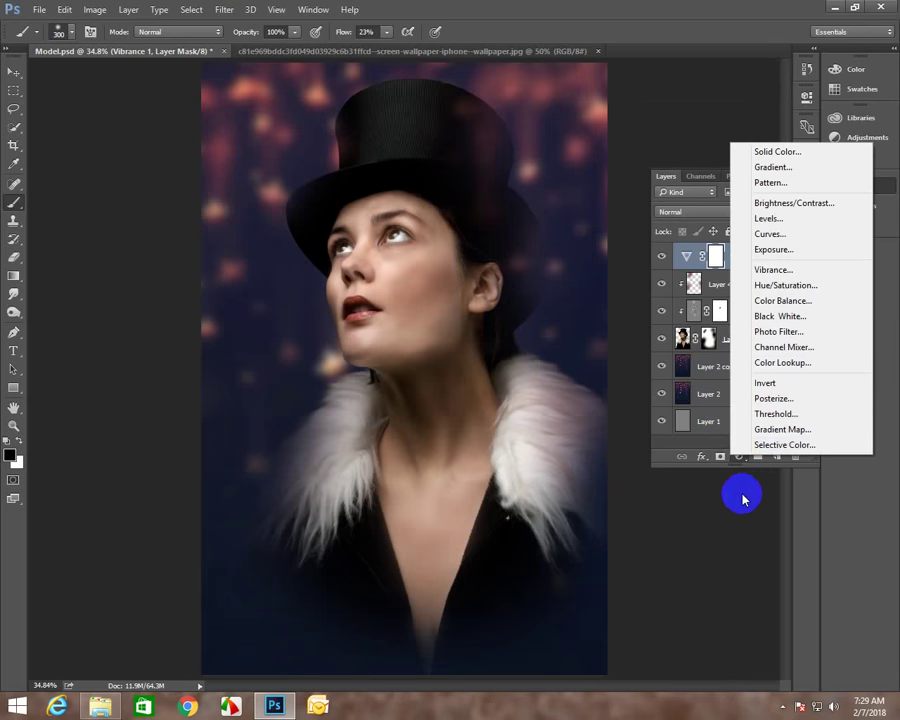
click(785, 234)
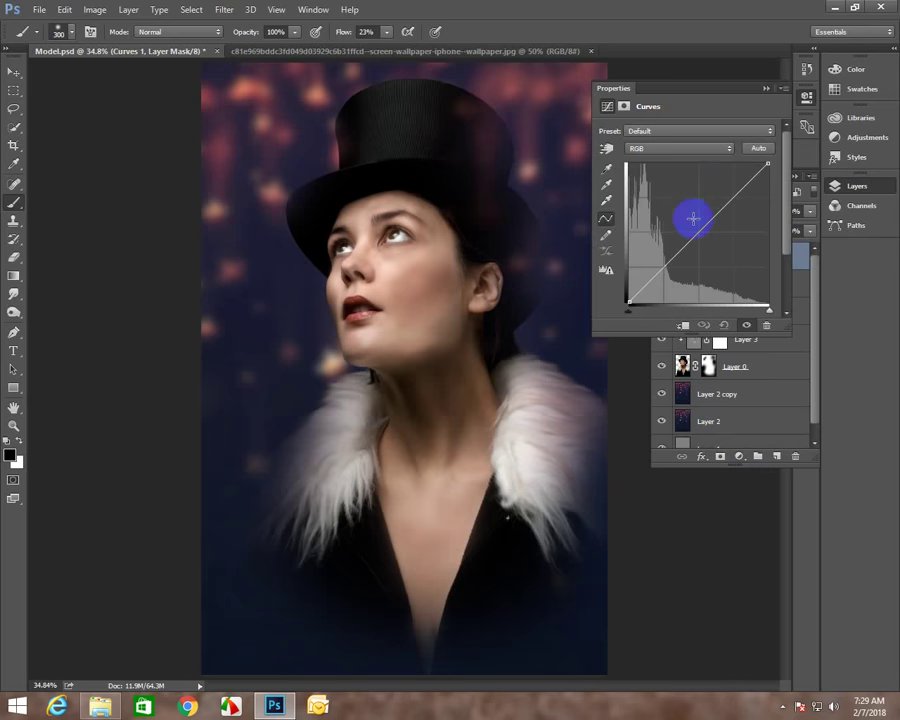
drag(700, 227, 700, 232)
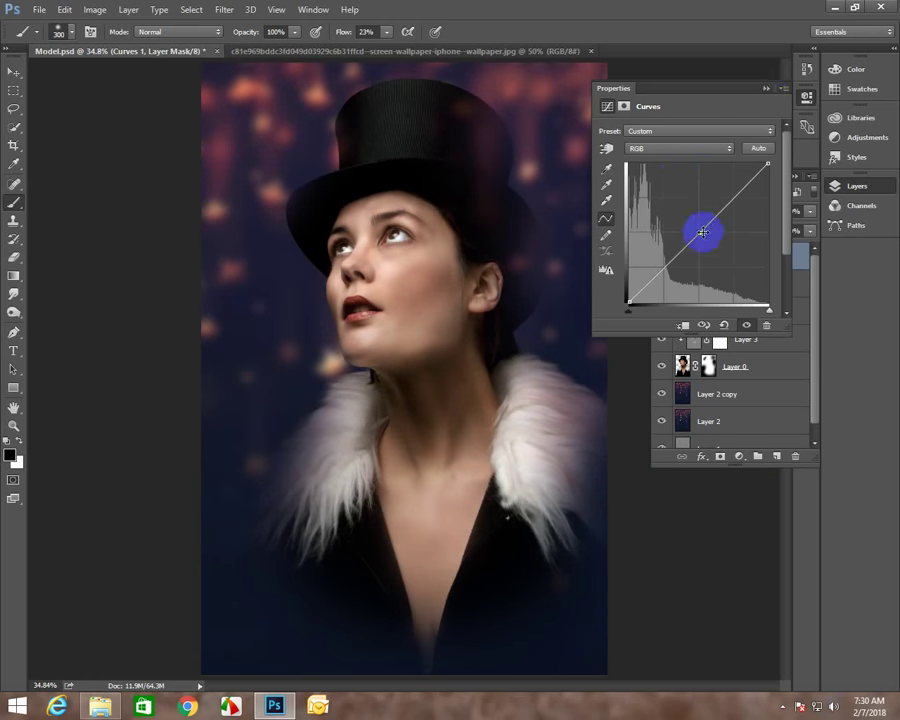
drag(700, 234, 700, 231)
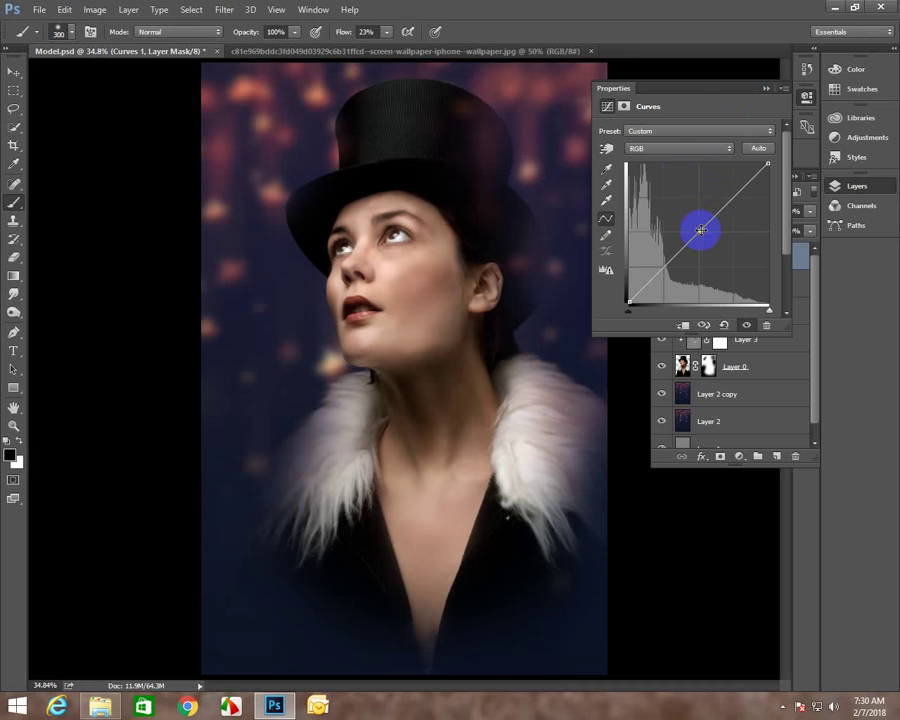
click(767, 91)
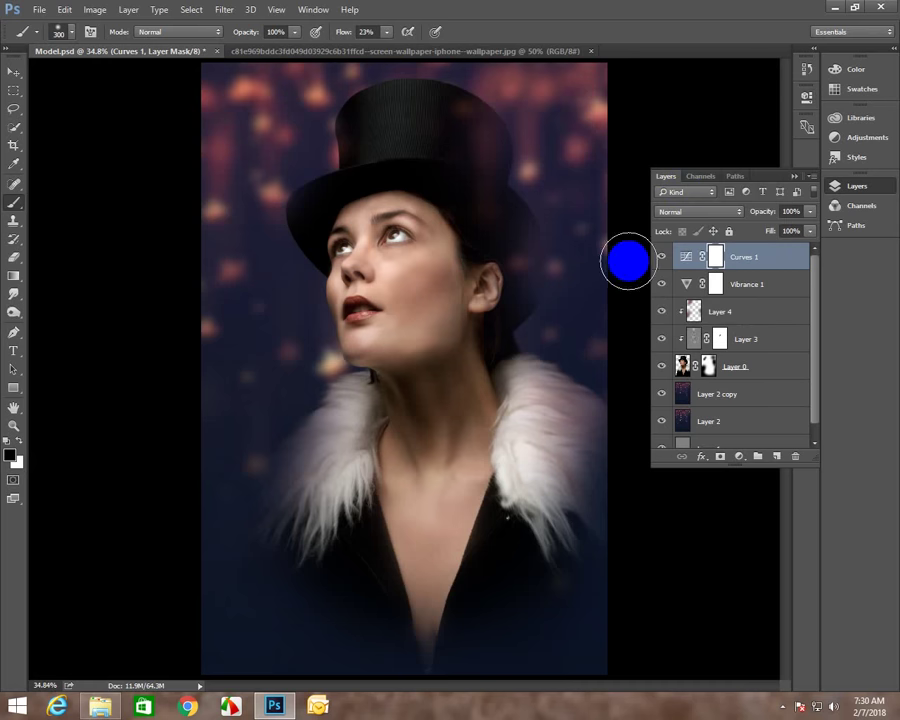
click(740, 457)
Set the Levels inputs to 10, 1.00 and 242, checking the neck detail up close.
click(764, 221)
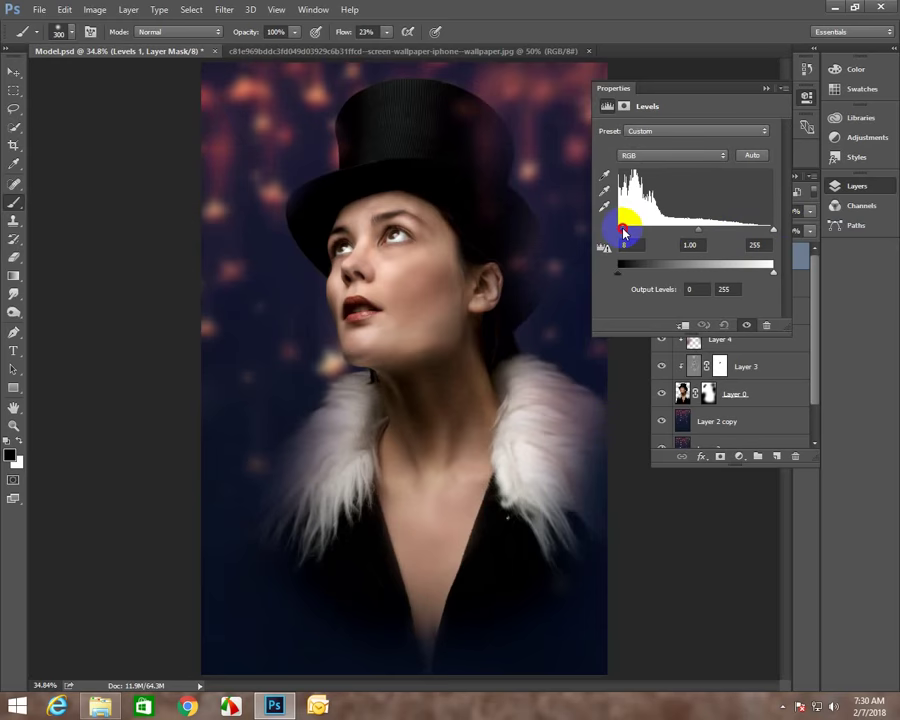
drag(627, 232, 622, 234)
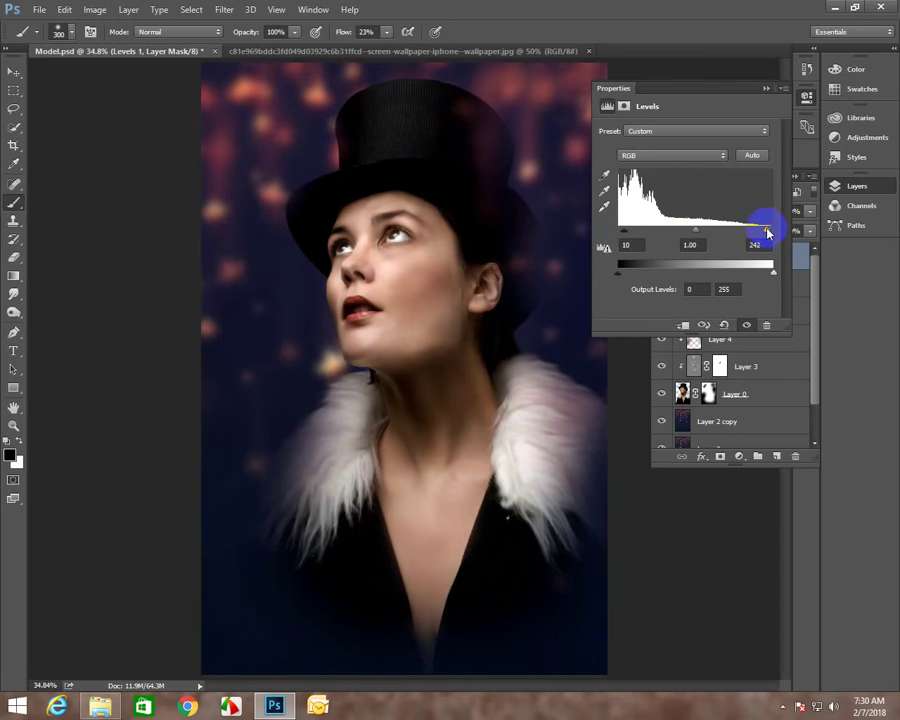
click(767, 91)
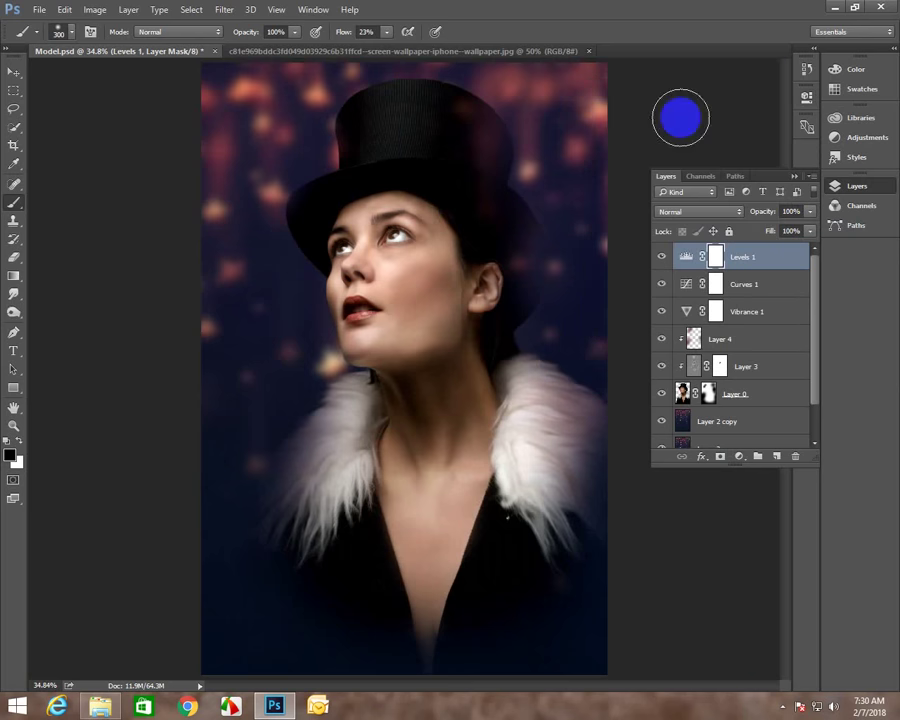
click(12, 72)
key(z)
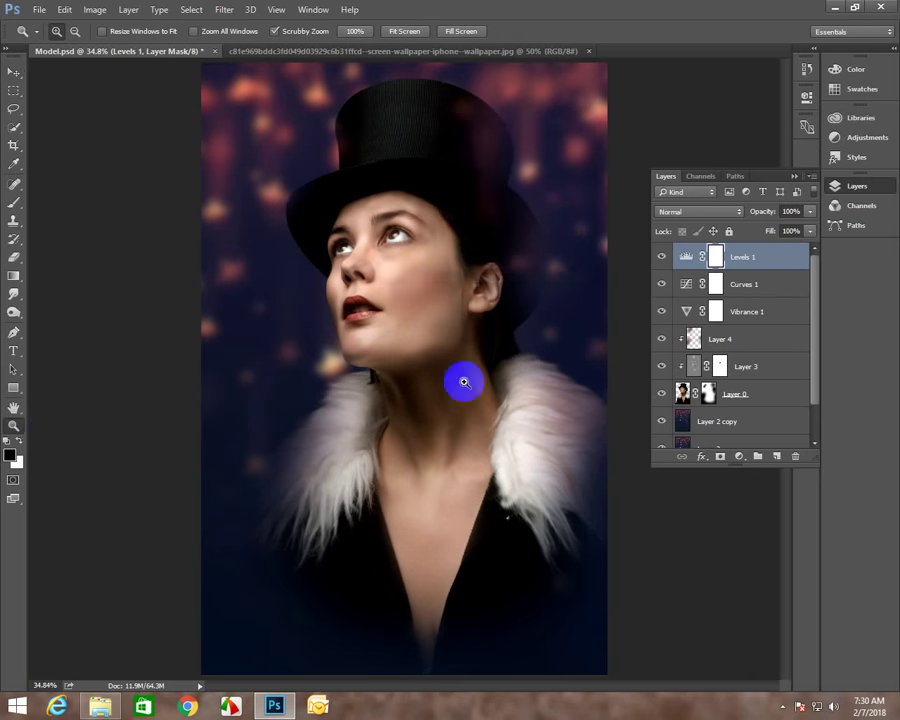
drag(462, 378, 542, 425)
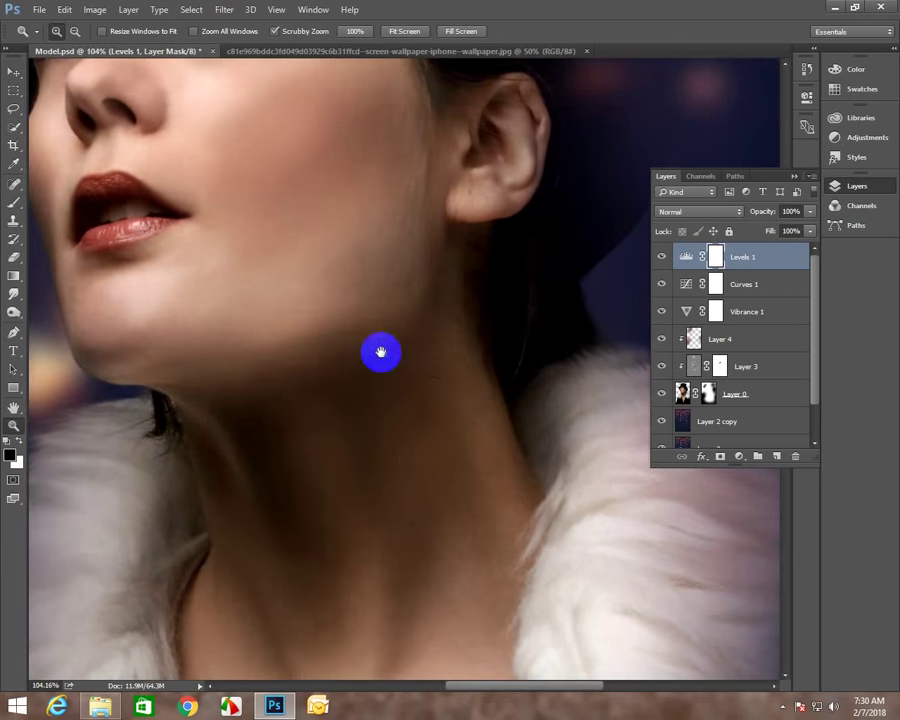
right_click(378, 352)
click(400, 362)
key(v)
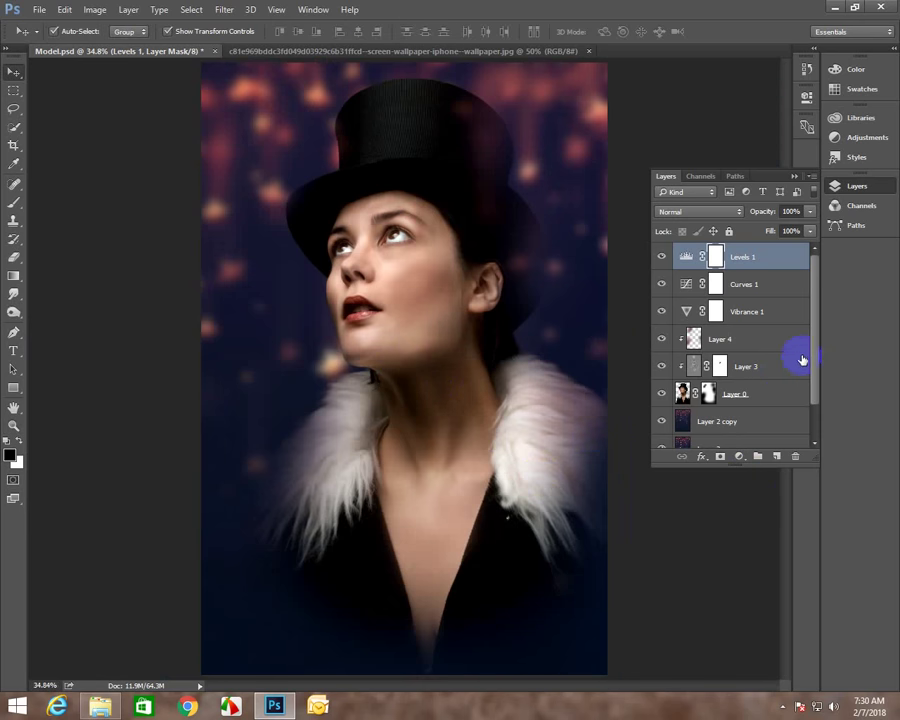
Add a new Layer 5 with the soft 337 cloud brush enlarged to about 2900 px.
drag(798, 350, 778, 479)
click(777, 457)
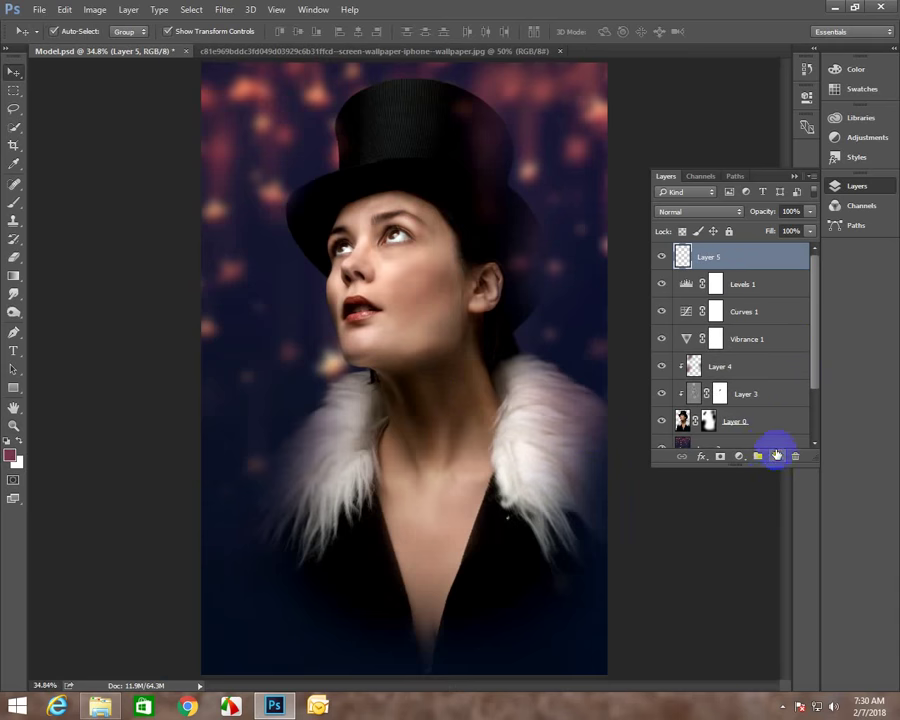
key(b)
right_click(376, 378)
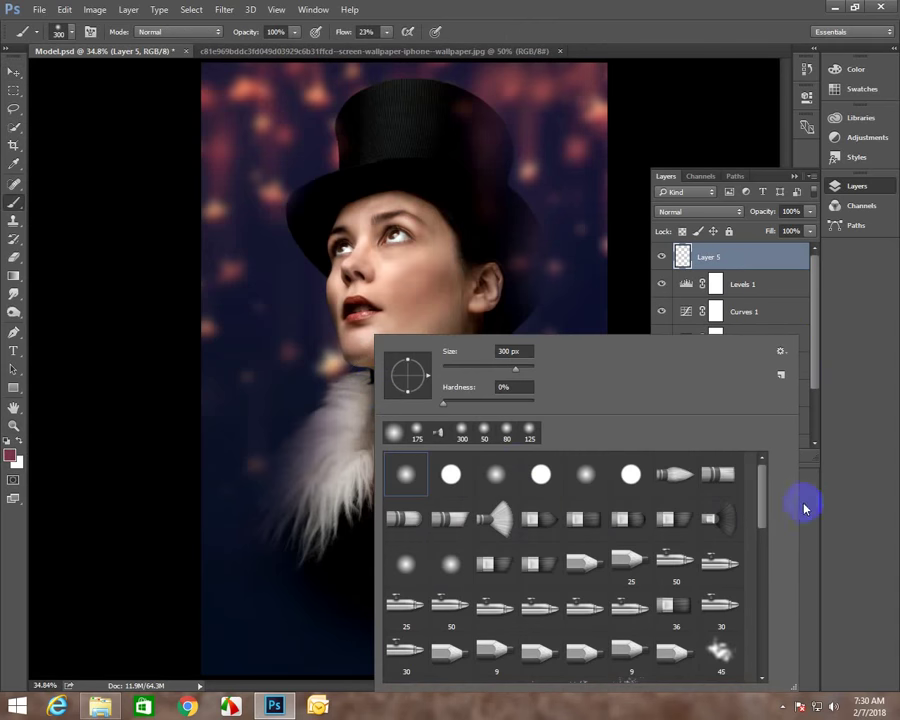
drag(762, 492, 746, 650)
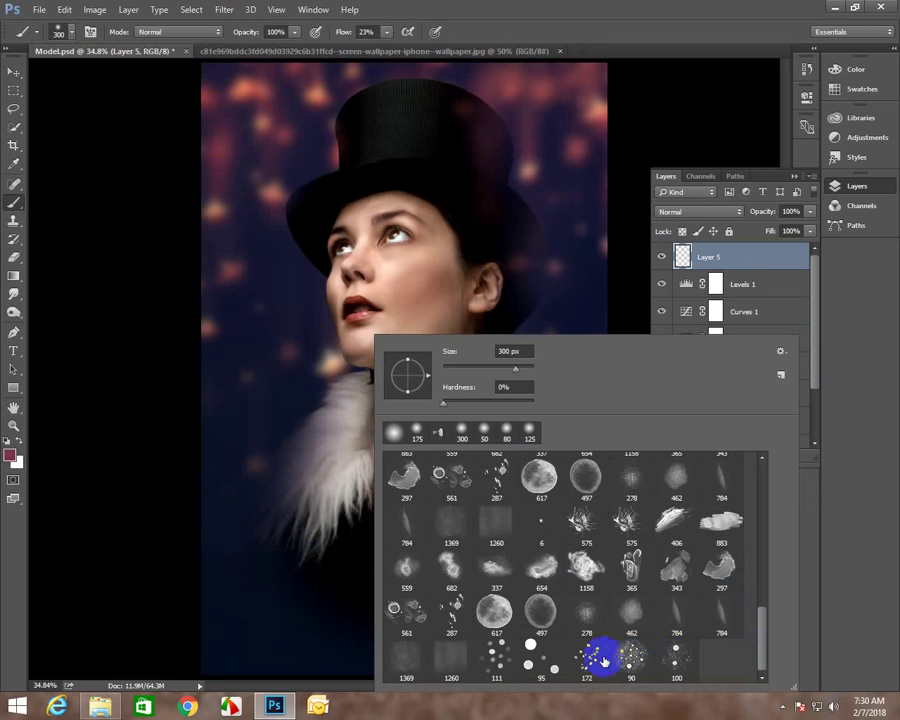
click(492, 567)
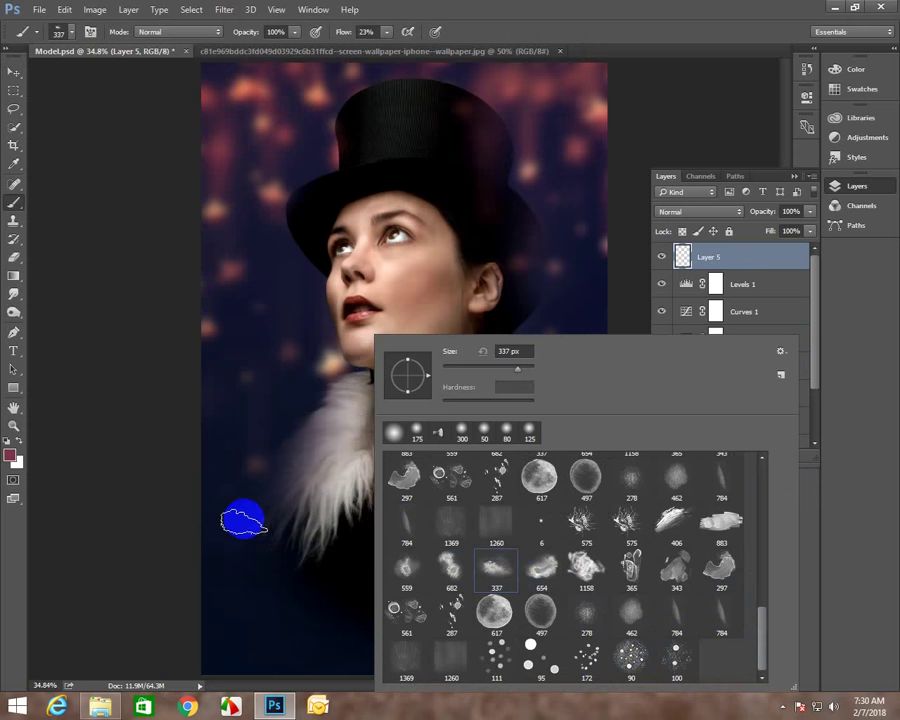
drag(519, 370, 532, 370)
key(Return)
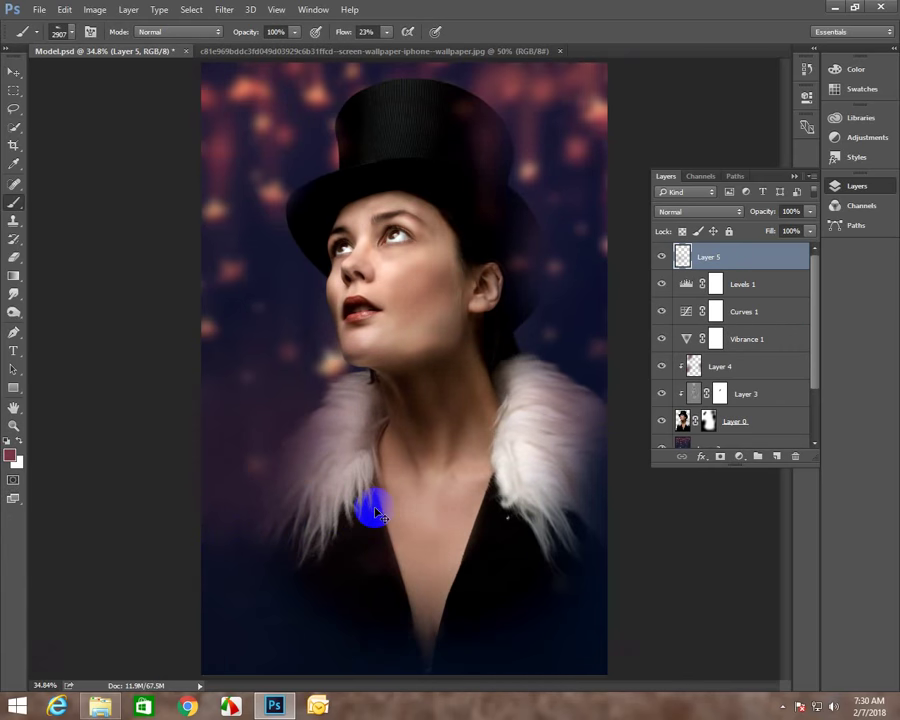
key(ctrl+minus)
key(ctrl+minus)
key(ctrl+minus)
key(ctrl+minus)
key(ctrl+minus)
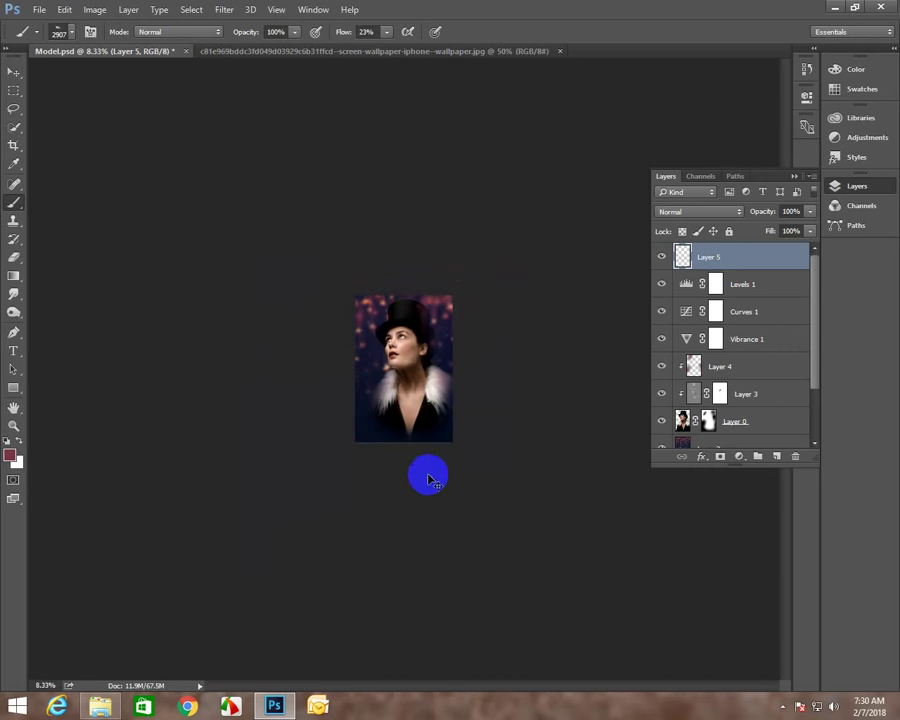
key(ctrl+0)
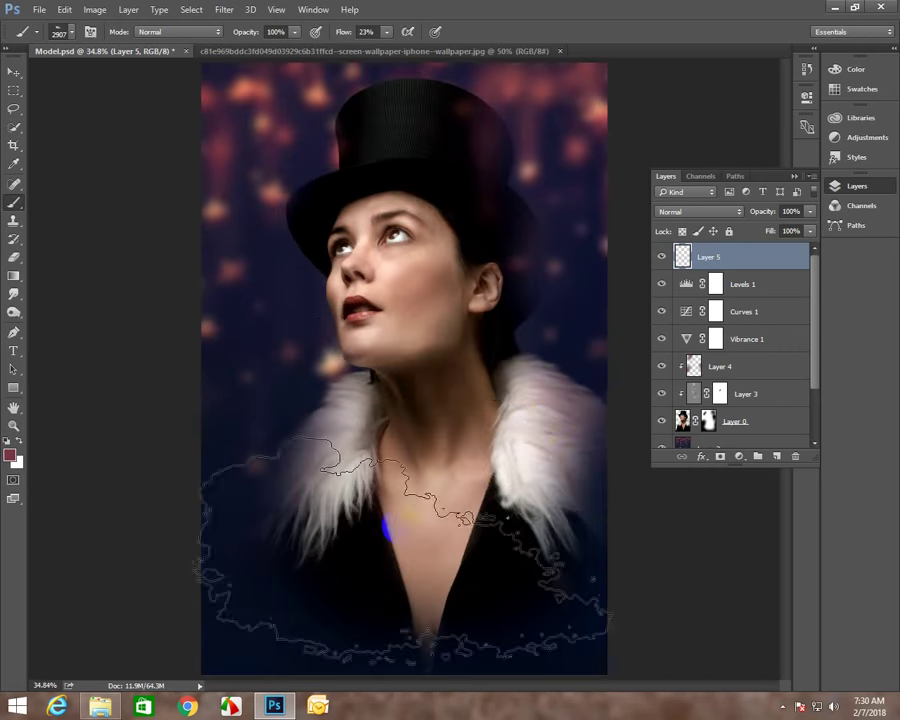
key(ctrl+minus)
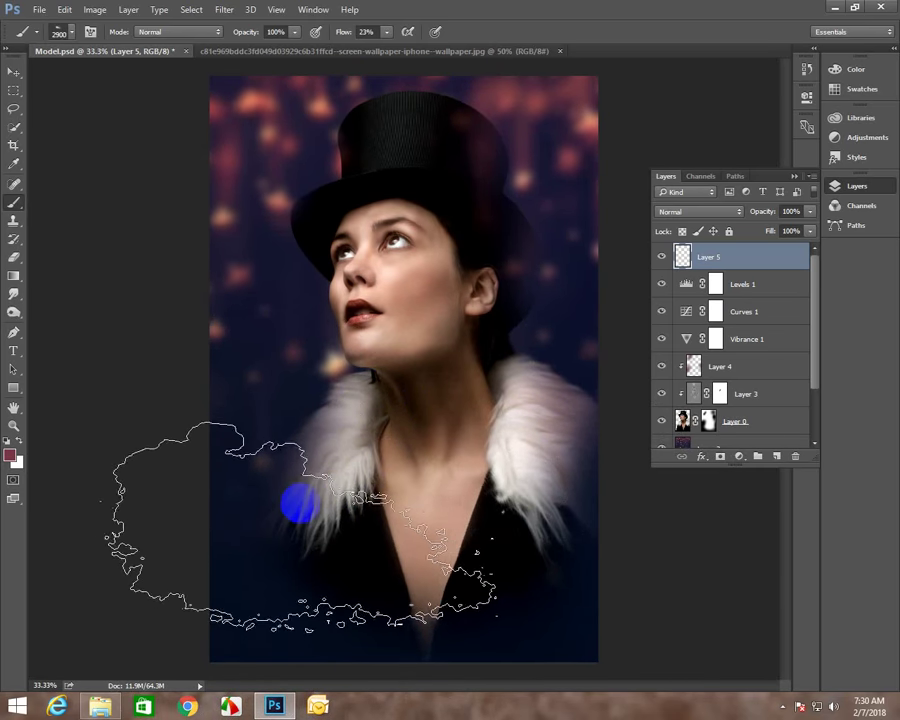
key(bracketleft)
key(bracketleft)
key(bracketleft)
Paint a reddish-pink wash, then black at 1600 px, across the lower chest and dress.
mouse_move(286, 570)
mouse_down()
mouse_move(282, 592)
mouse_move(520, 538)
mouse_up()
mouse_move(442, 552)
mouse_down()
mouse_move(150, 548)
mouse_move(32, 441)
mouse_up()
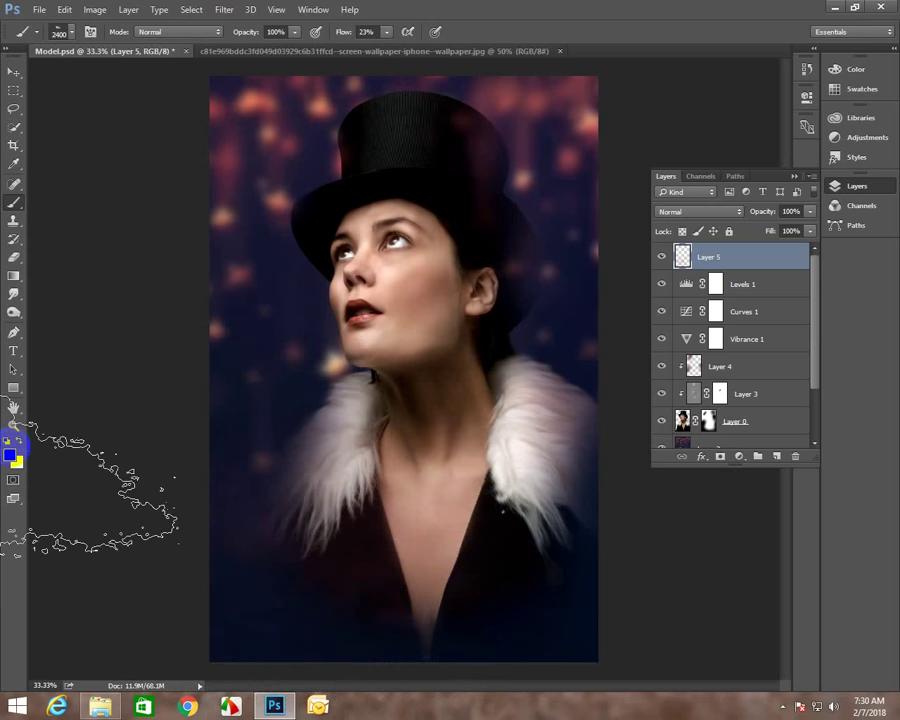
click(8, 440)
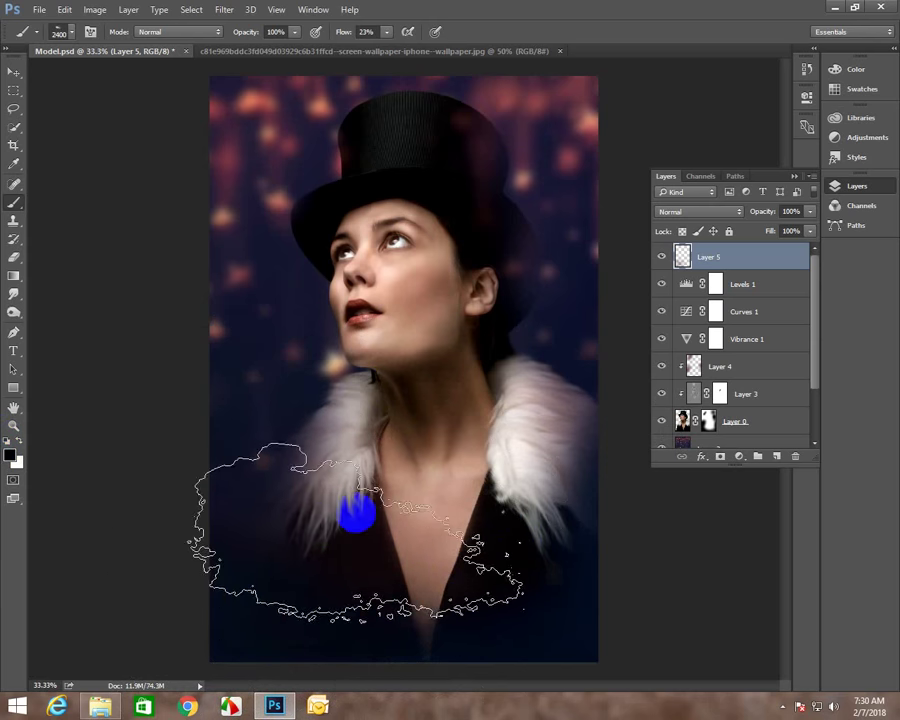
key(bracketleft)
key(bracketleft)
key(bracketleft)
mouse_move(296, 539)
mouse_down()
mouse_move(263, 587)
mouse_move(305, 603)
mouse_move(563, 599)
mouse_move(575, 608)
mouse_move(253, 569)
mouse_move(193, 607)
mouse_move(727, 524)
mouse_move(727, 535)
mouse_move(514, 526)
mouse_move(423, 560)
mouse_up()
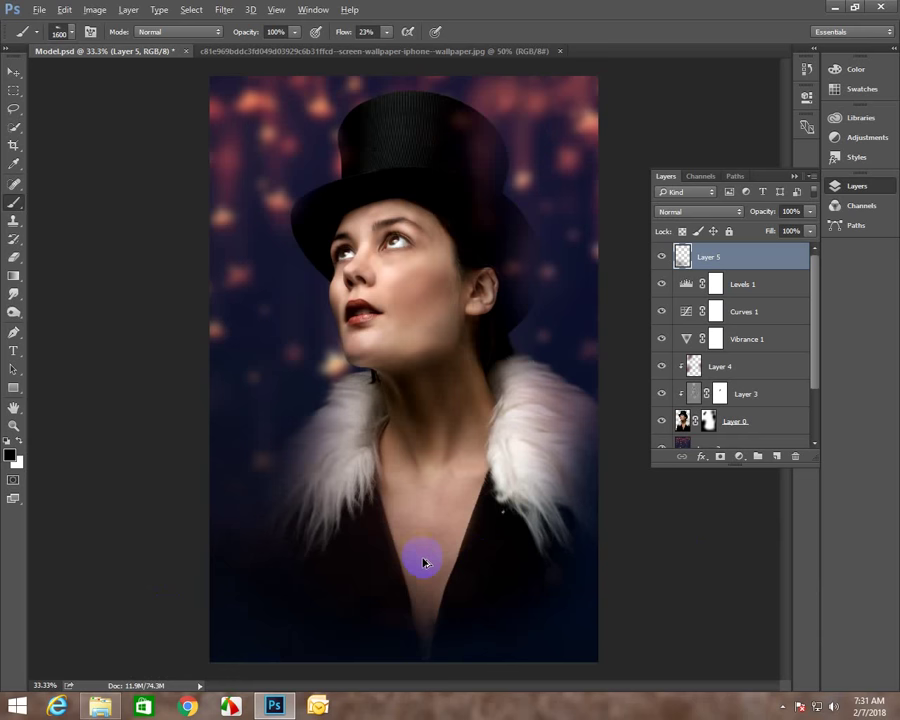
mouse_move(416, 562)
mouse_down()
mouse_move(409, 571)
mouse_move(50, 430)
mouse_move(3, 430)
mouse_up()
Sample the plum colour #58263e from the image as the foreground colour.
click(12, 455)
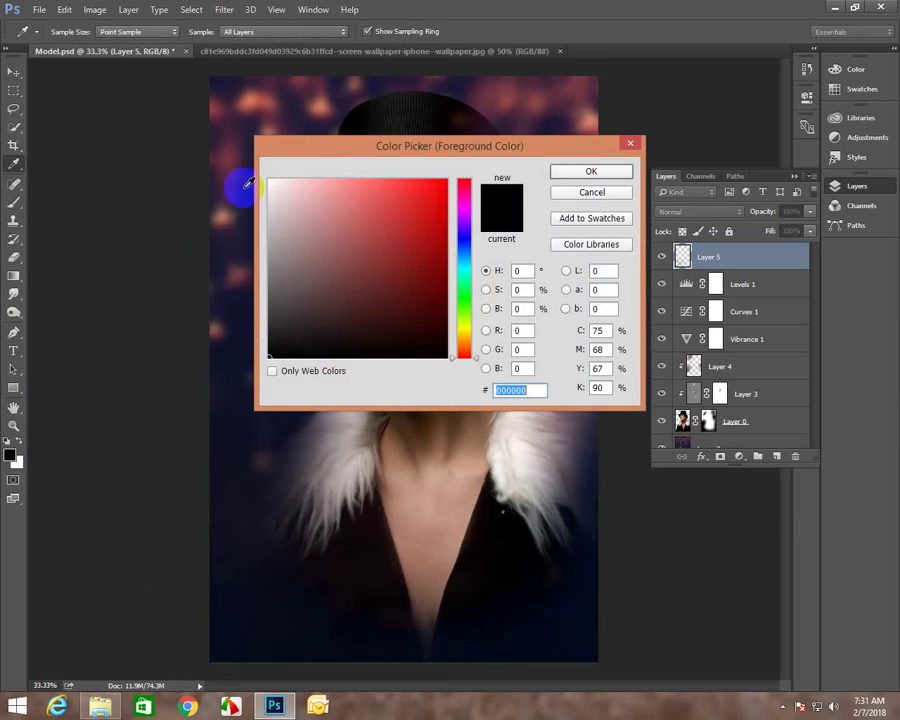
click(287, 129)
drag(209, 181, 245, 175)
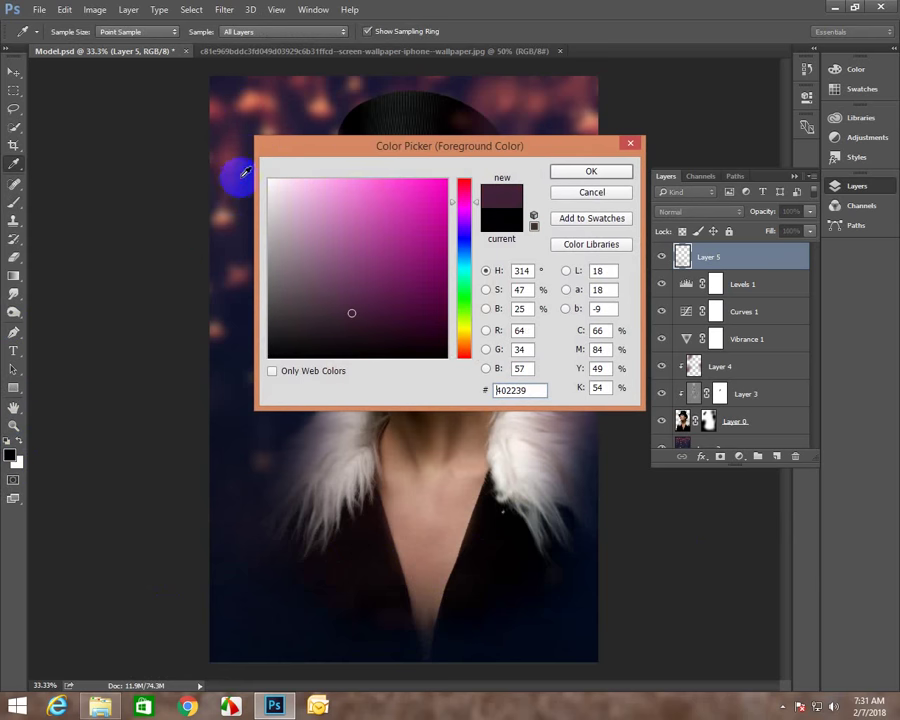
click(237, 173)
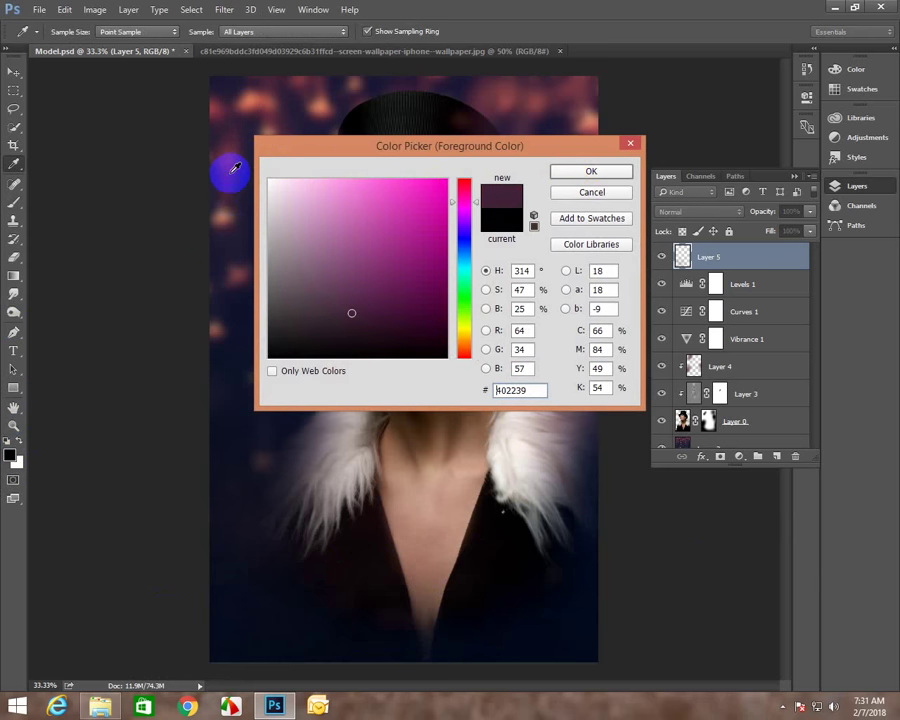
click(565, 173)
key(b)
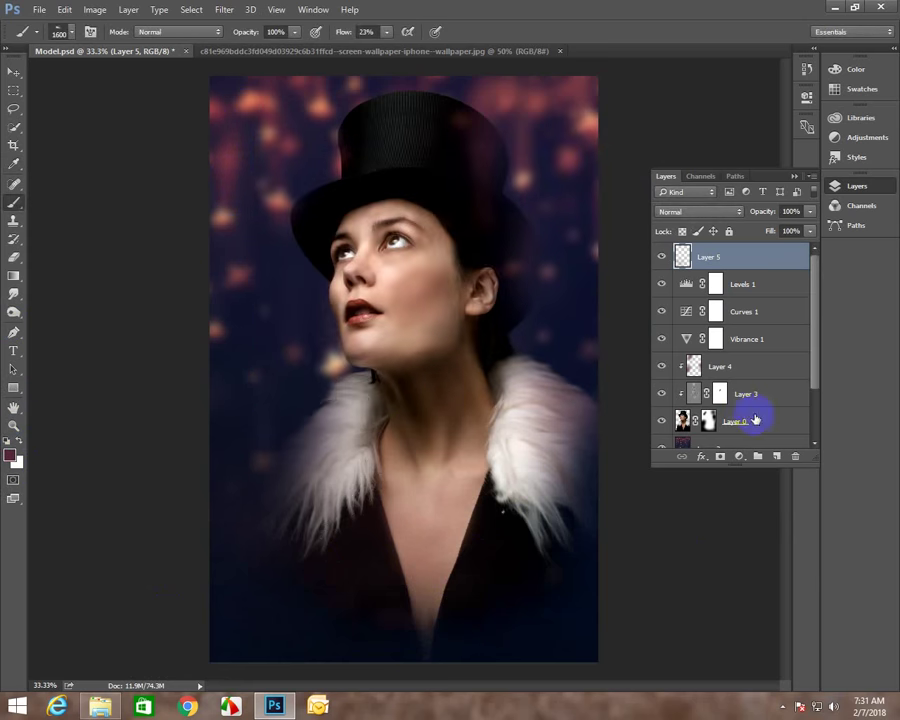
Add a new layer above Layer 2 copy and paint plum glow around the hat at 2000 px.
drag(808, 354, 802, 372)
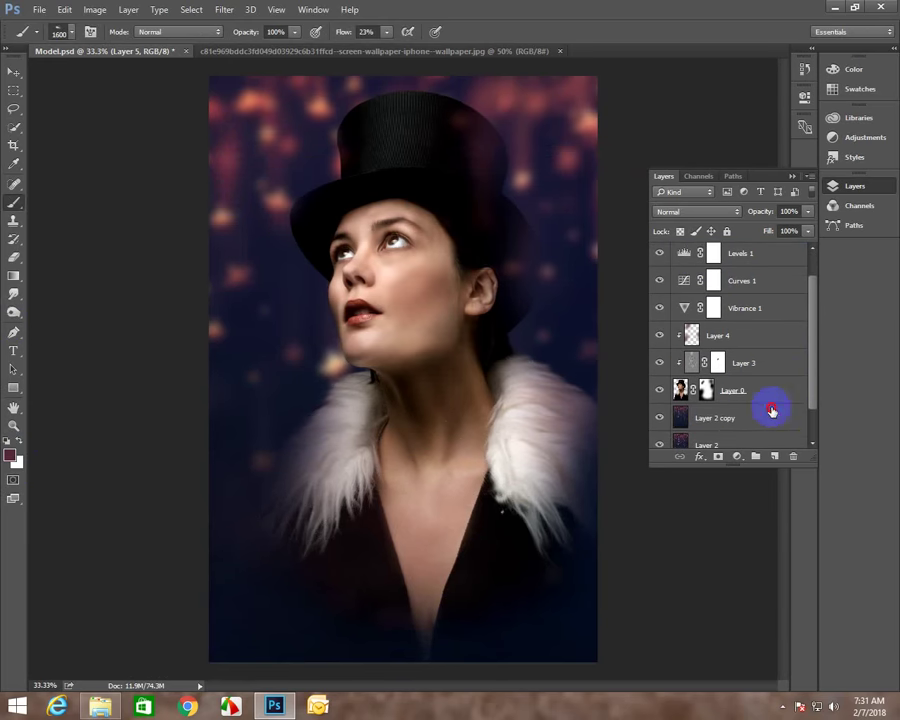
drag(771, 410, 782, 465)
click(776, 462)
drag(405, 248, 423, 240)
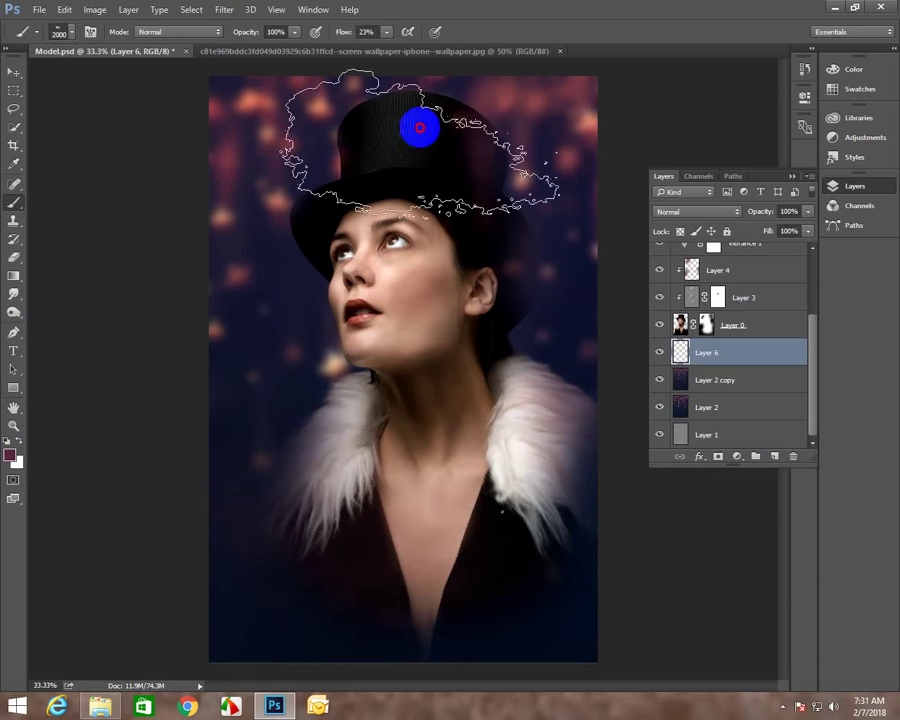
key(bracketright)
key(bracketright)
key(bracketright)
click(395, 327)
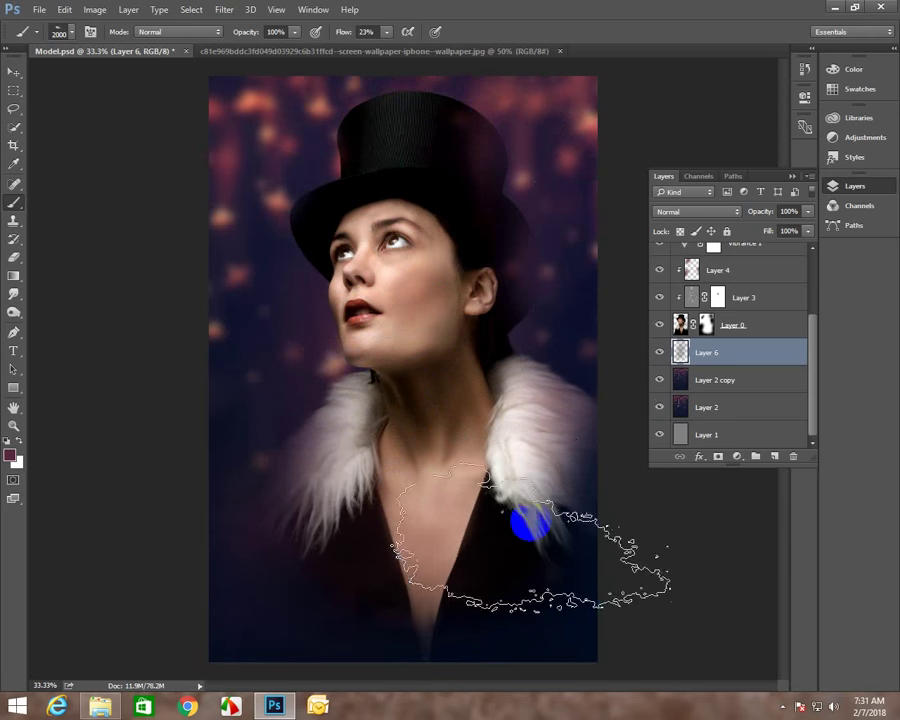
Sweep more plum glow around the hat and set the layer opacity to 58%.
scroll(349, 371, up, 1)
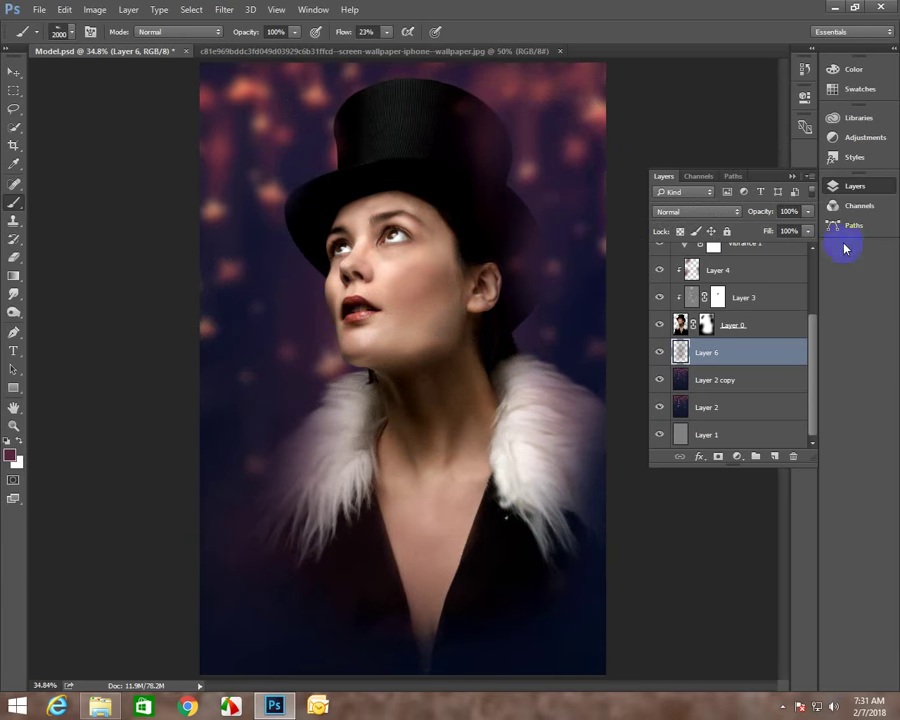
drag(812, 346, 814, 266)
click(352, 312)
right_click(350, 316)
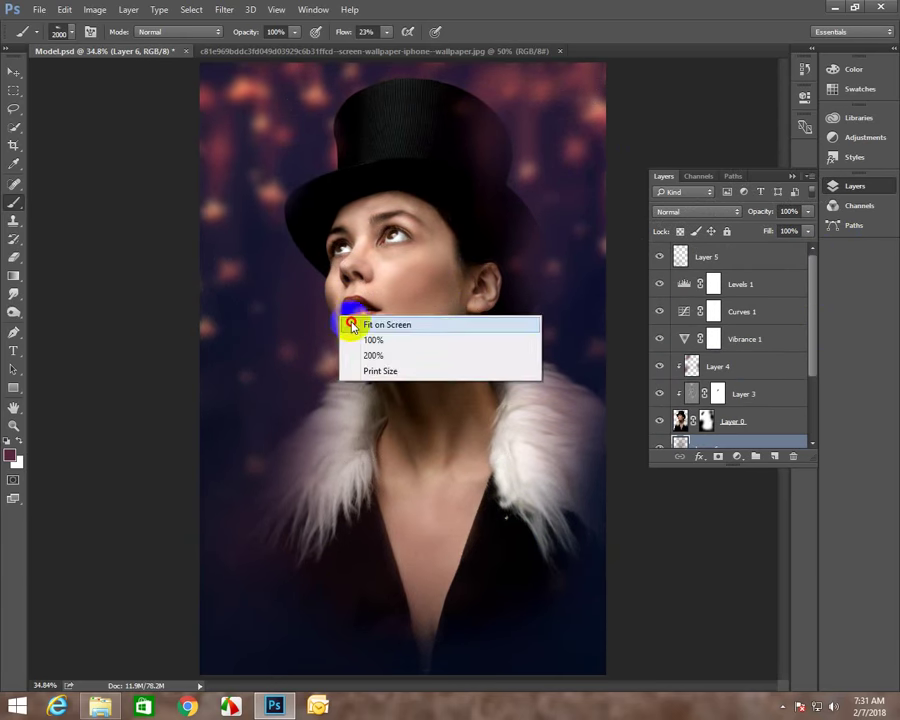
key(Escape)
mouse_move(370, 330)
mouse_down()
mouse_move(366, 316)
mouse_move(411, 364)
mouse_move(516, 370)
mouse_move(388, 446)
mouse_move(583, 541)
mouse_move(655, 557)
mouse_move(492, 566)
mouse_move(454, 360)
mouse_move(829, 208)
mouse_move(780, 232)
mouse_up()
click(807, 211)
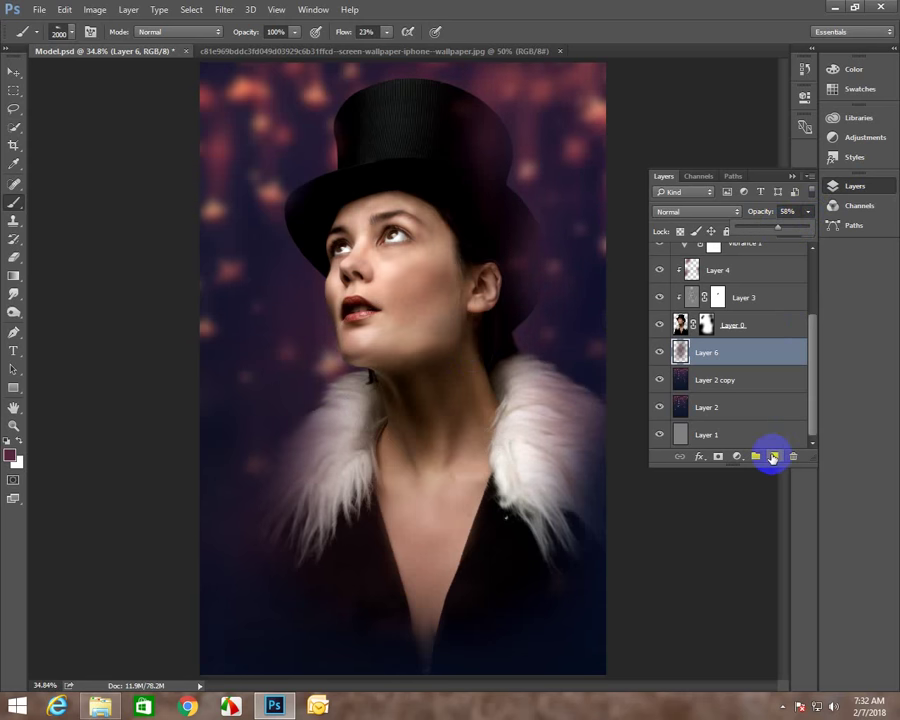
Shift Layer 6's midtones toward cyan (about -55) with Color Balance.
key(ctrl+b)
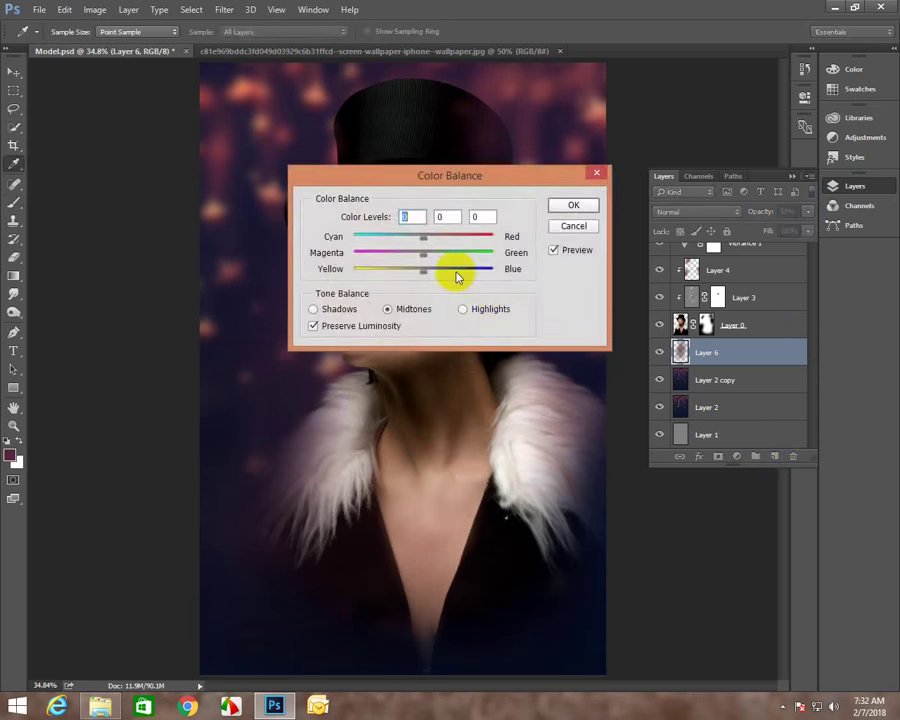
mouse_move(420, 195)
mouse_down()
mouse_move(568, 84)
mouse_move(566, 166)
mouse_move(590, 208)
mouse_up()
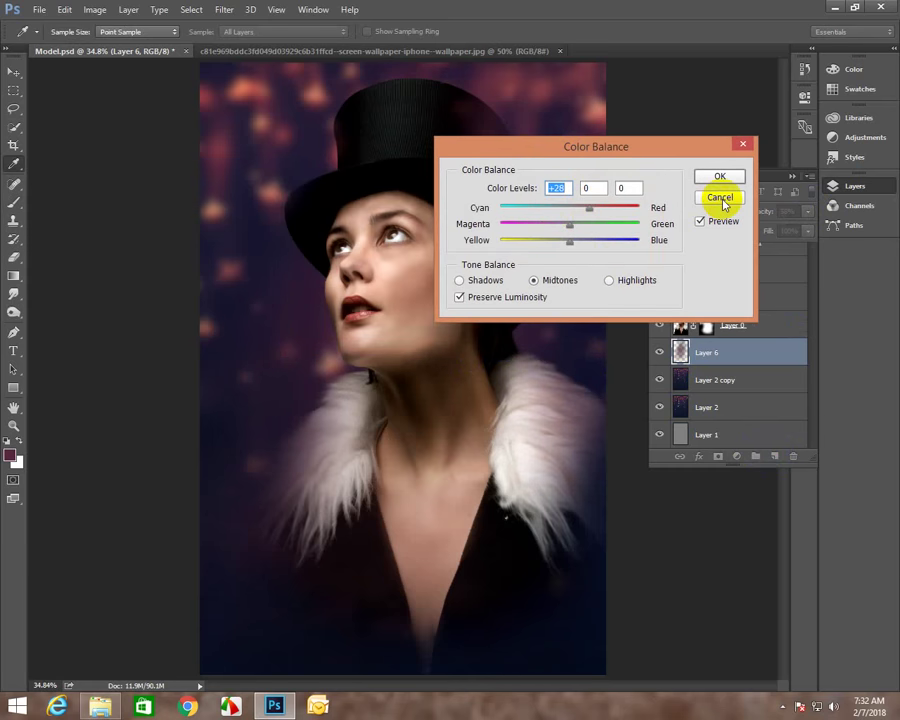
drag(590, 207, 523, 207)
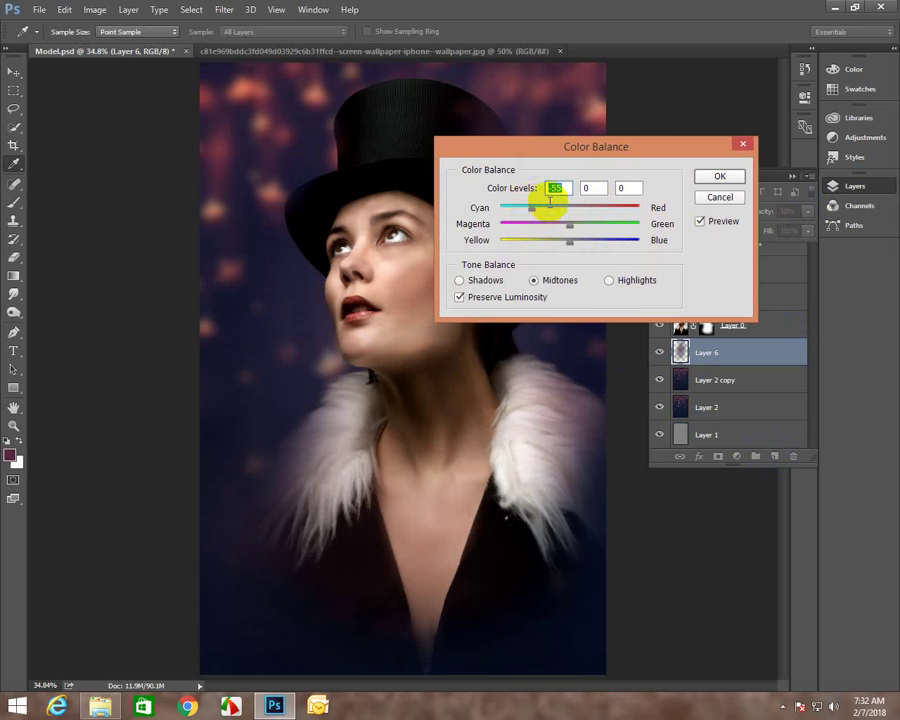
click(700, 176)
Fit the image on screen and switch to the Move tool.
key(b)
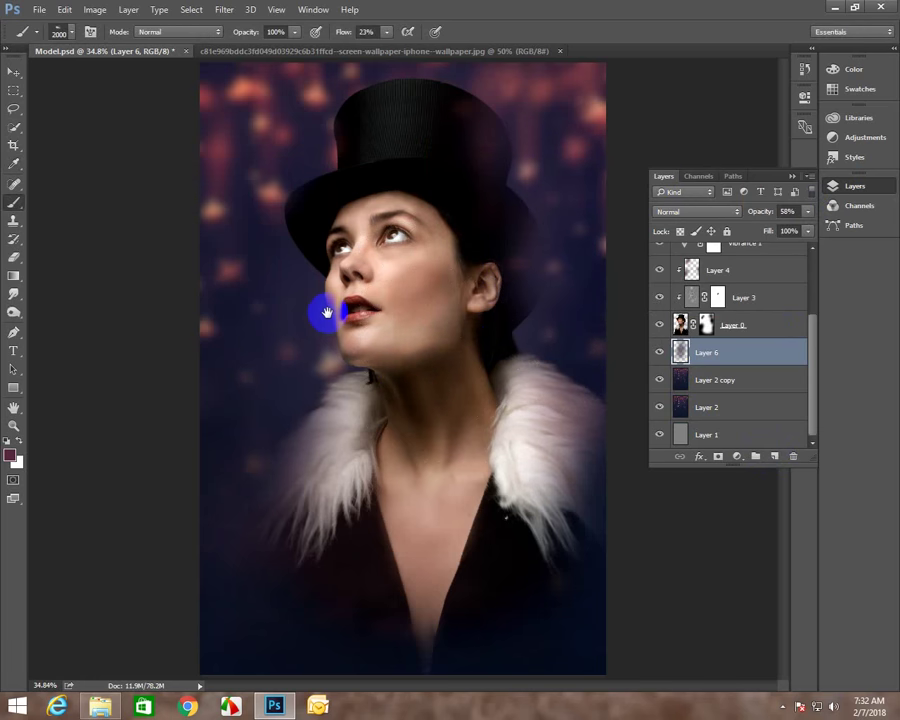
right_click(335, 309)
key(Escape)
key(v)
click(366, 326)
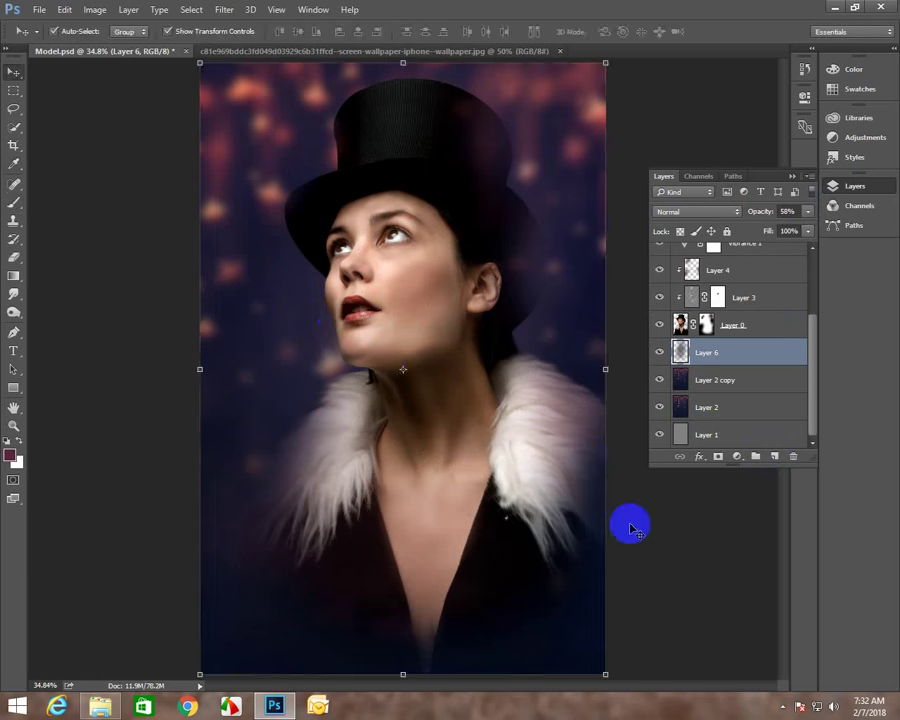
From Layer 5, stamp all visible layers into a new top Layer 7 and fit the view.
click(677, 531)
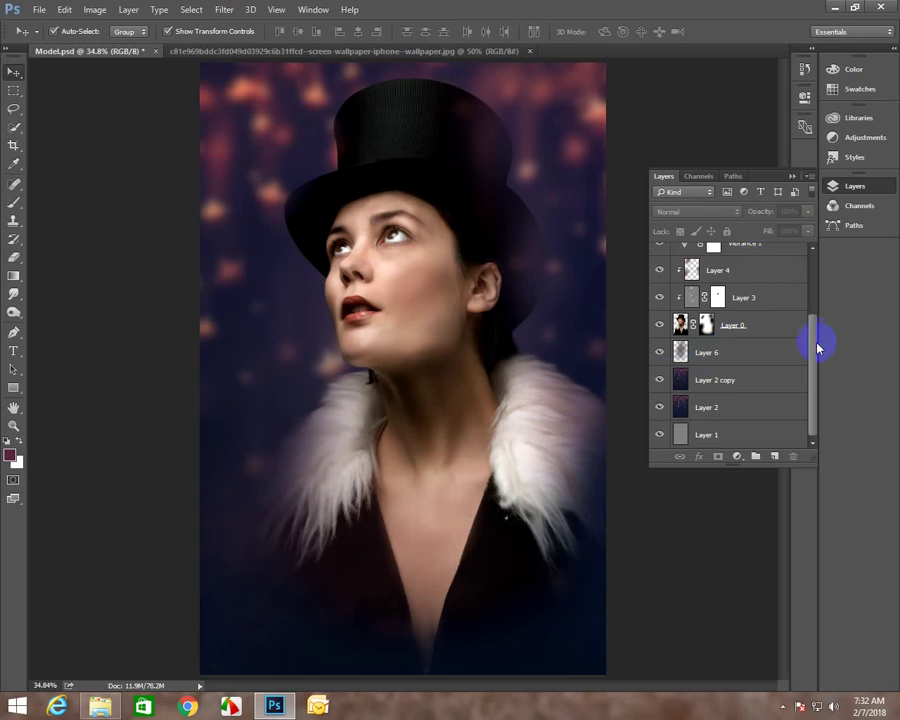
drag(817, 345, 815, 283)
click(765, 268)
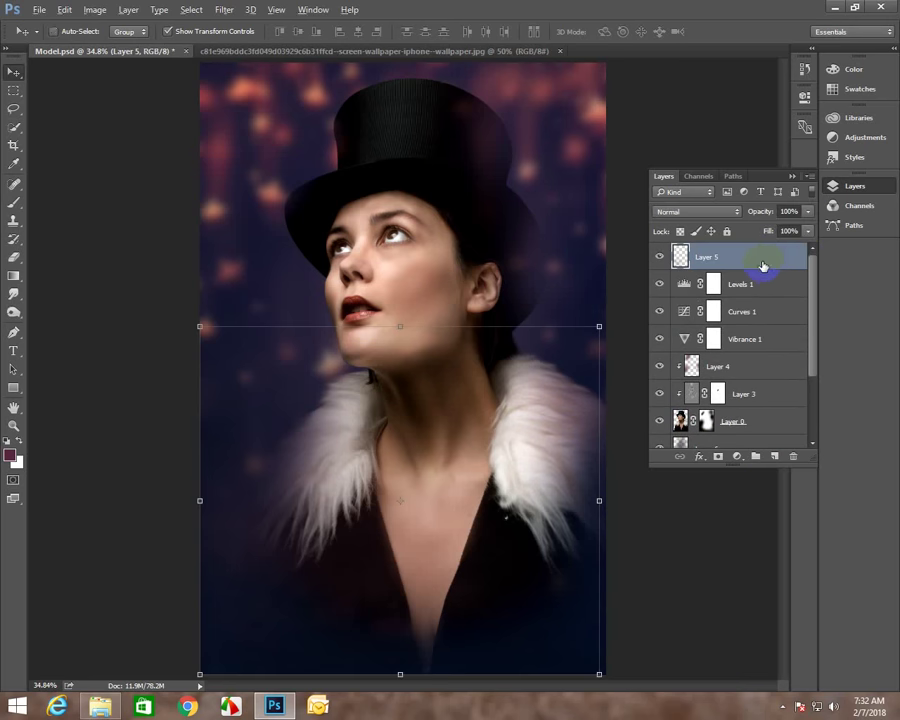
key(ctrl+shift+alt+e)
right_click(352, 302)
click(365, 305)
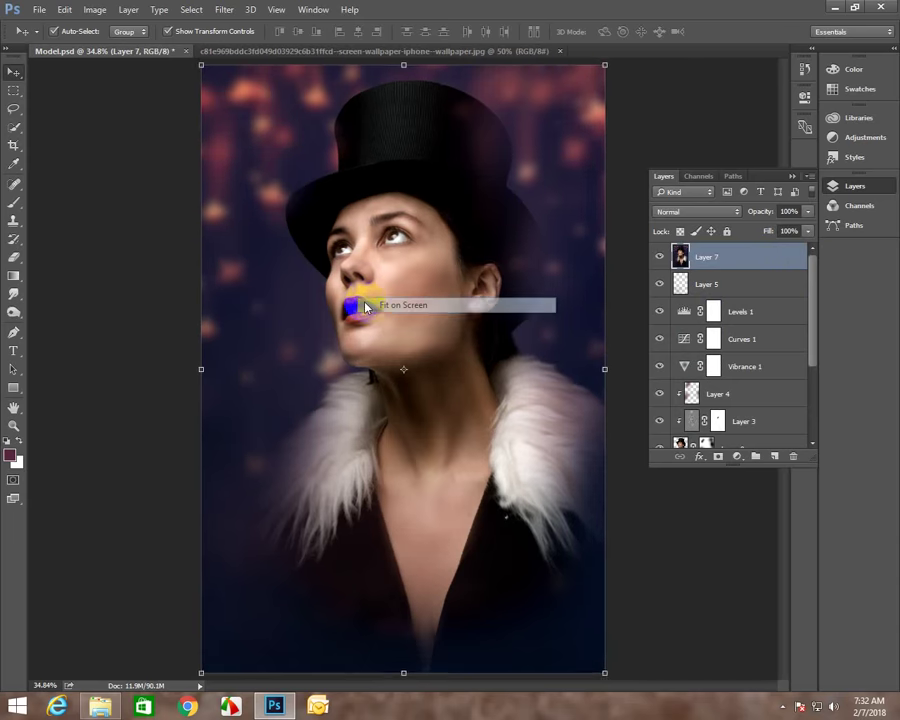
In the Camera Raw Filter, set Clarity -12, Vibrance -15 and Saturation +18.
click(224, 9)
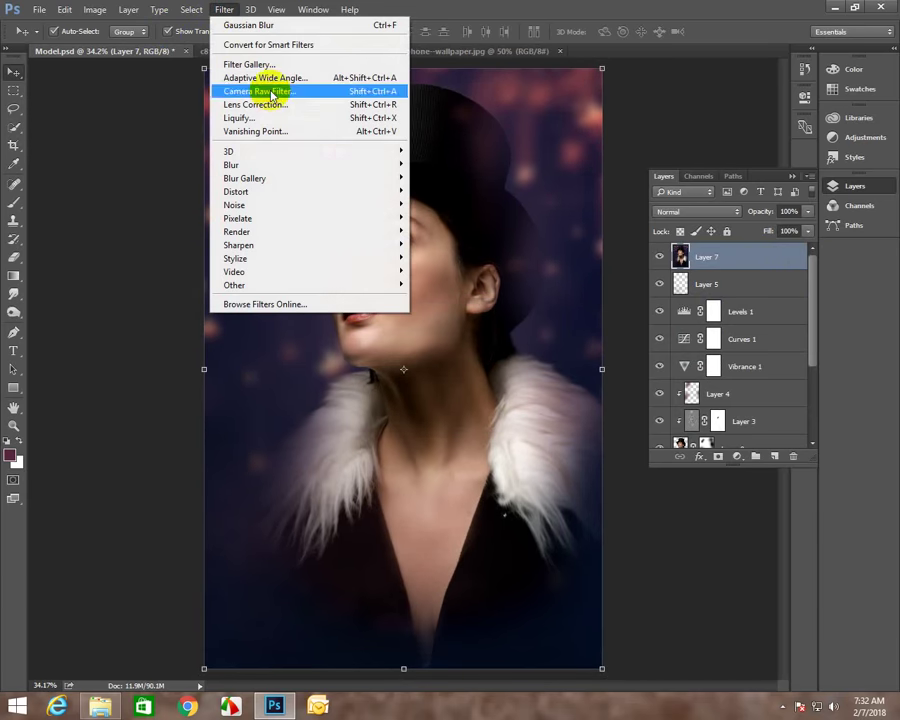
click(271, 95)
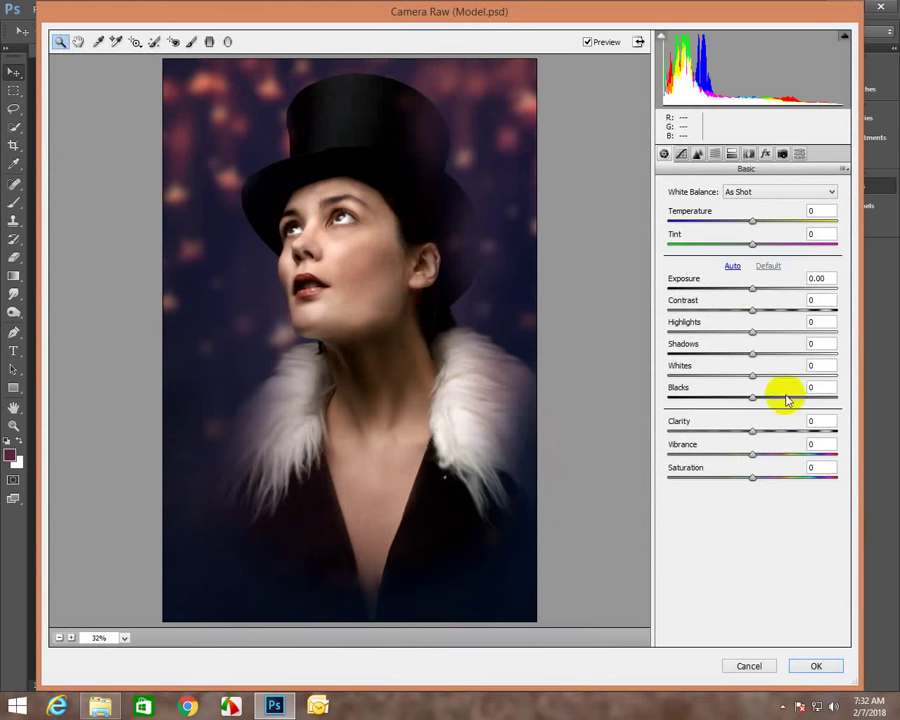
mouse_move(755, 436)
mouse_down()
mouse_move(790, 433)
mouse_move(762, 436)
mouse_move(769, 455)
mouse_move(788, 456)
mouse_up()
mouse_move(753, 374)
mouse_down()
mouse_move(797, 376)
mouse_move(748, 375)
mouse_up()
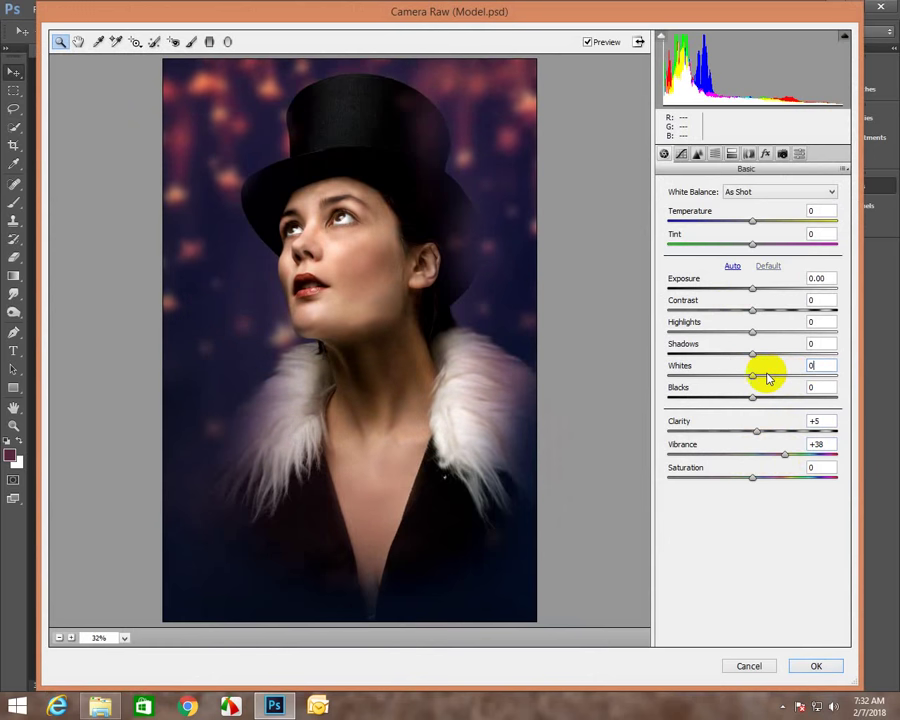
mouse_move(758, 431)
mouse_down()
mouse_move(816, 432)
mouse_move(753, 433)
mouse_move(742, 456)
mouse_up()
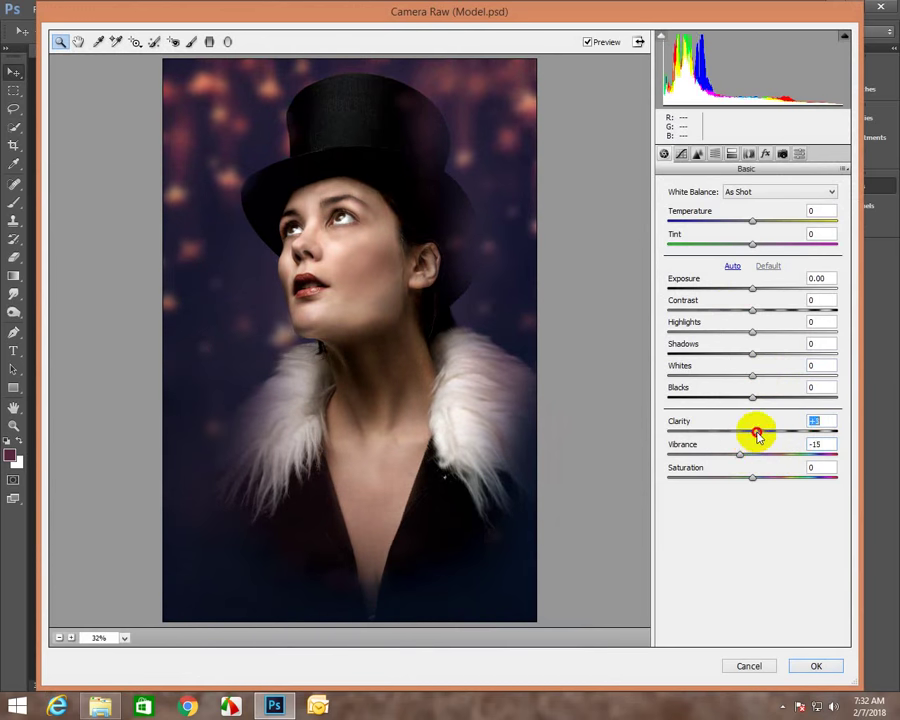
drag(752, 437, 734, 438)
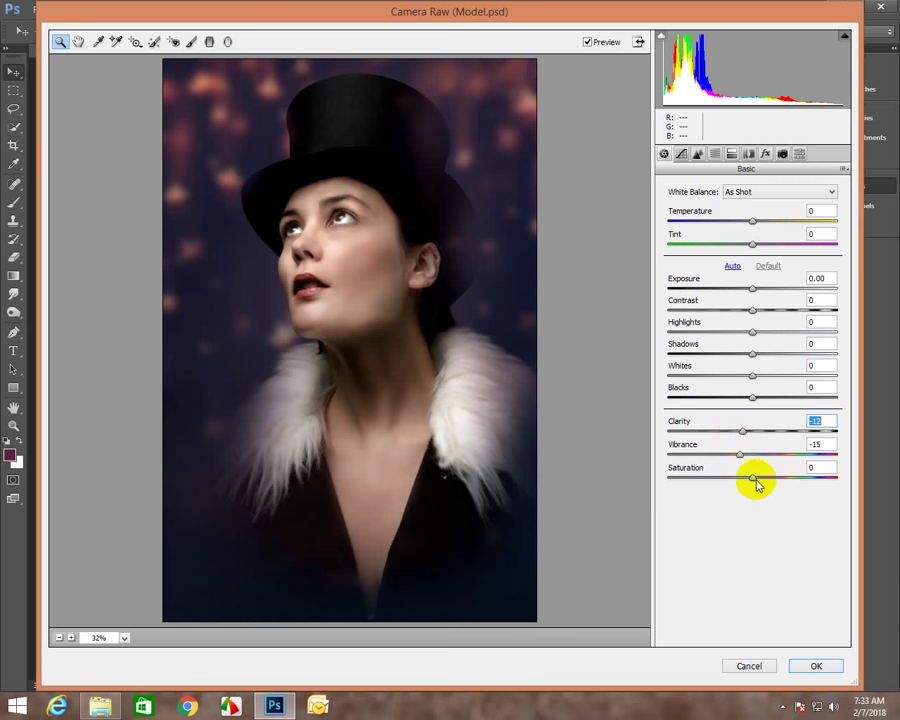
drag(755, 478, 766, 479)
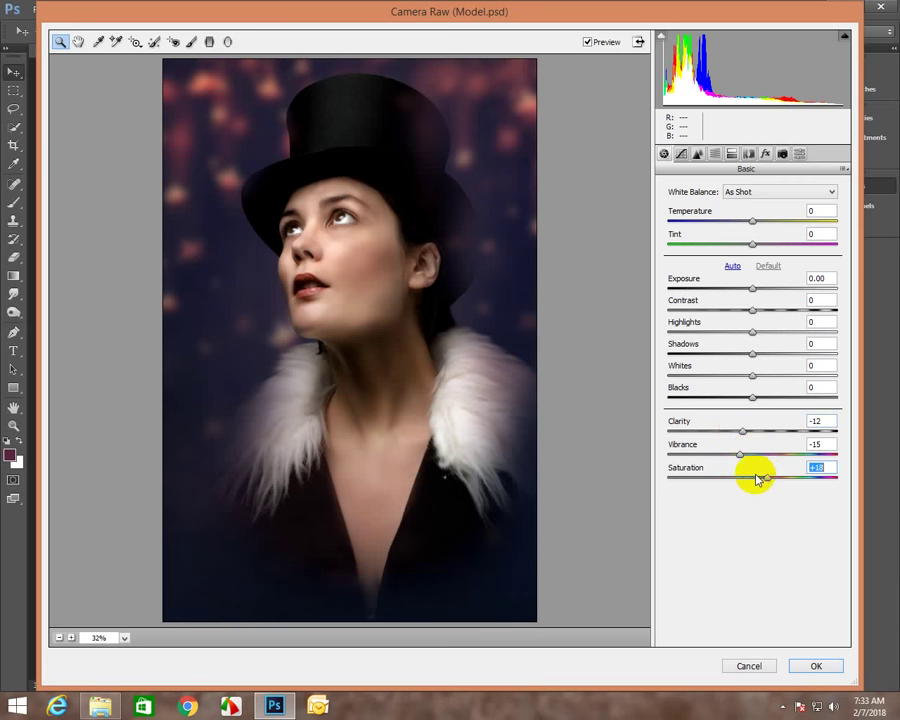
Add a dark edge vignette and a little luminance noise reduction in Camera Raw.
click(766, 153)
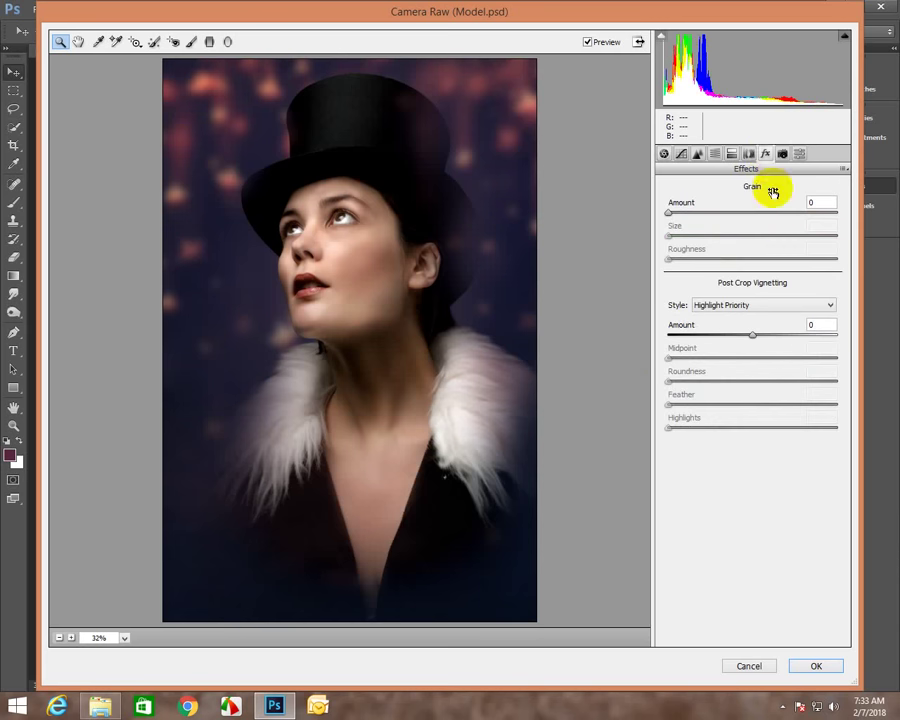
mouse_move(749, 332)
mouse_down()
mouse_move(775, 337)
mouse_move(731, 338)
mouse_up()
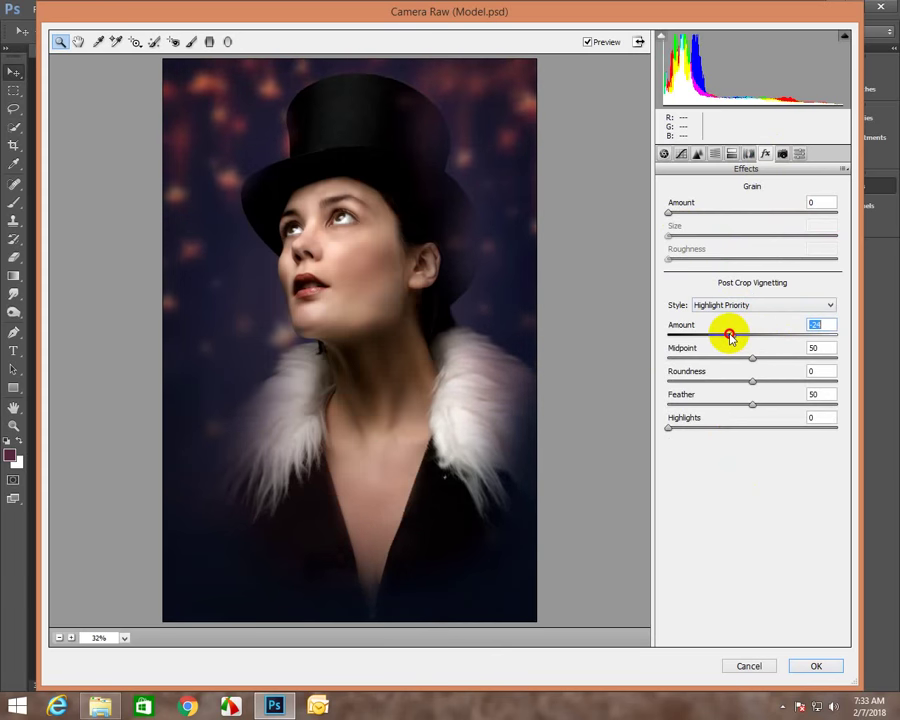
click(695, 154)
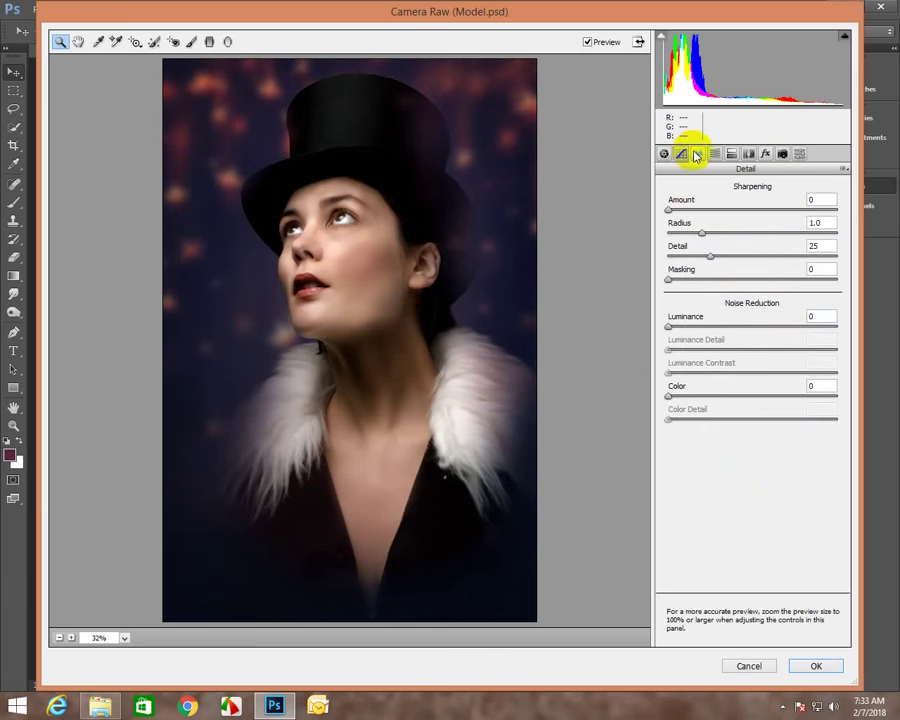
click(671, 326)
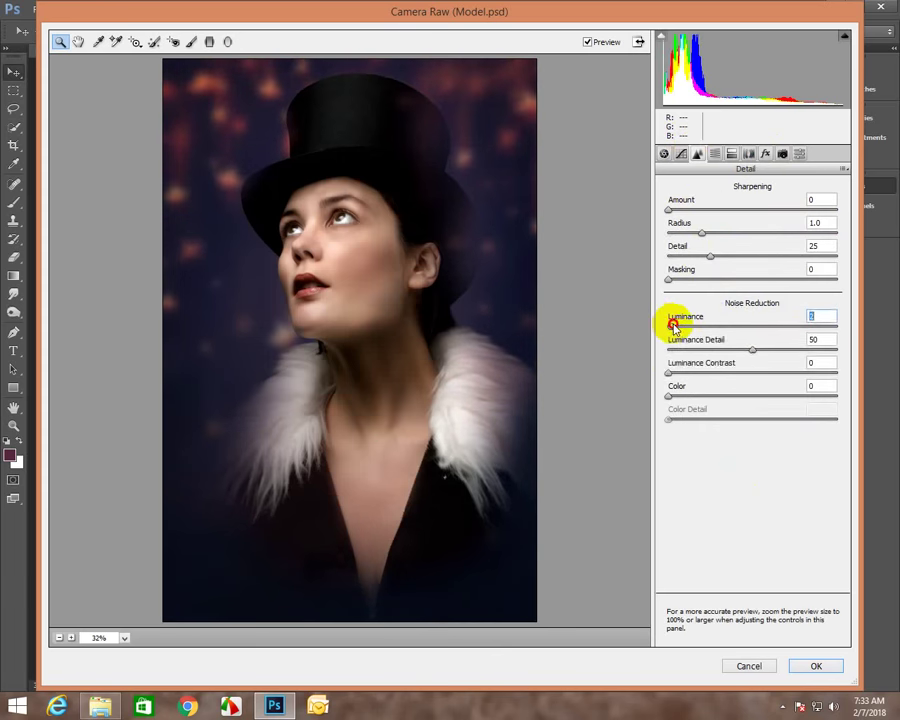
Set Highlights to +10, lower Contrast slightly, and apply the Camera Raw grade.
click(664, 155)
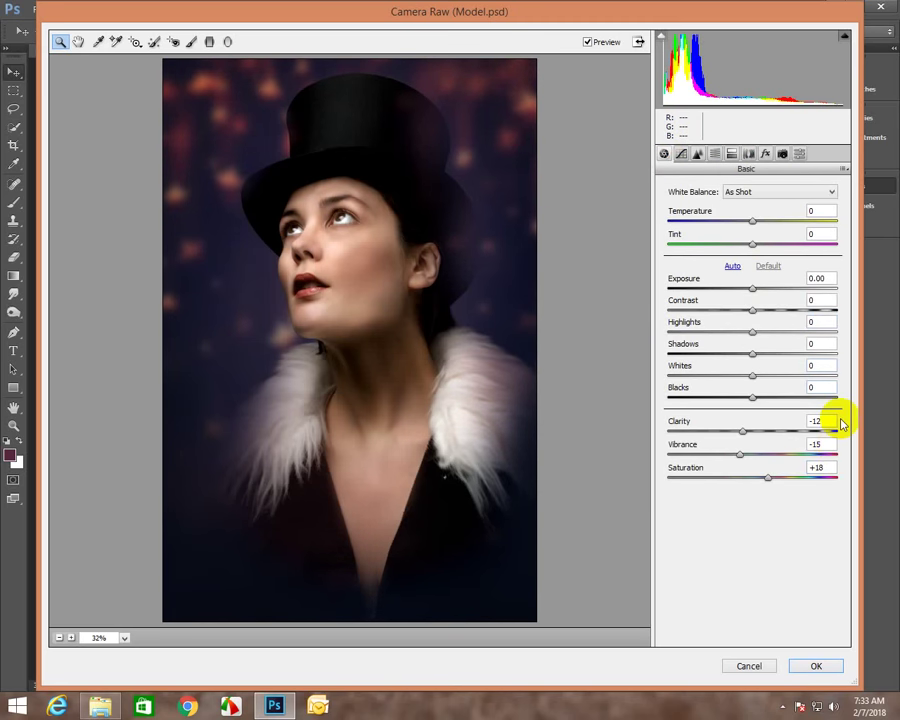
mouse_move(752, 332)
mouse_down()
mouse_move(812, 334)
mouse_move(724, 341)
mouse_move(778, 339)
mouse_move(769, 338)
mouse_up()
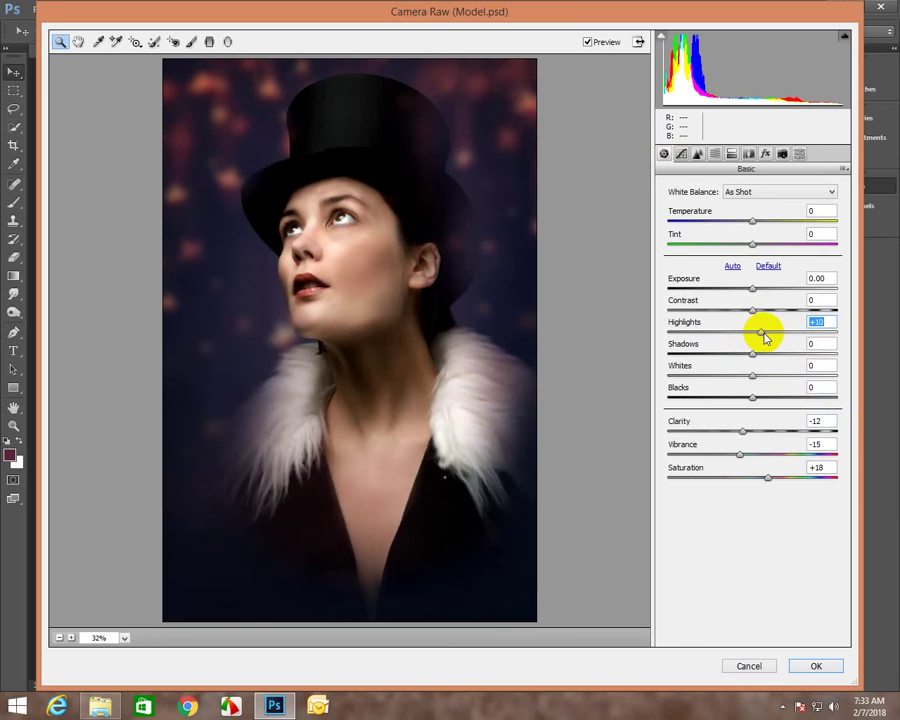
mouse_move(752, 312)
mouse_down()
mouse_move(779, 314)
mouse_move(727, 317)
mouse_move(741, 318)
mouse_up()
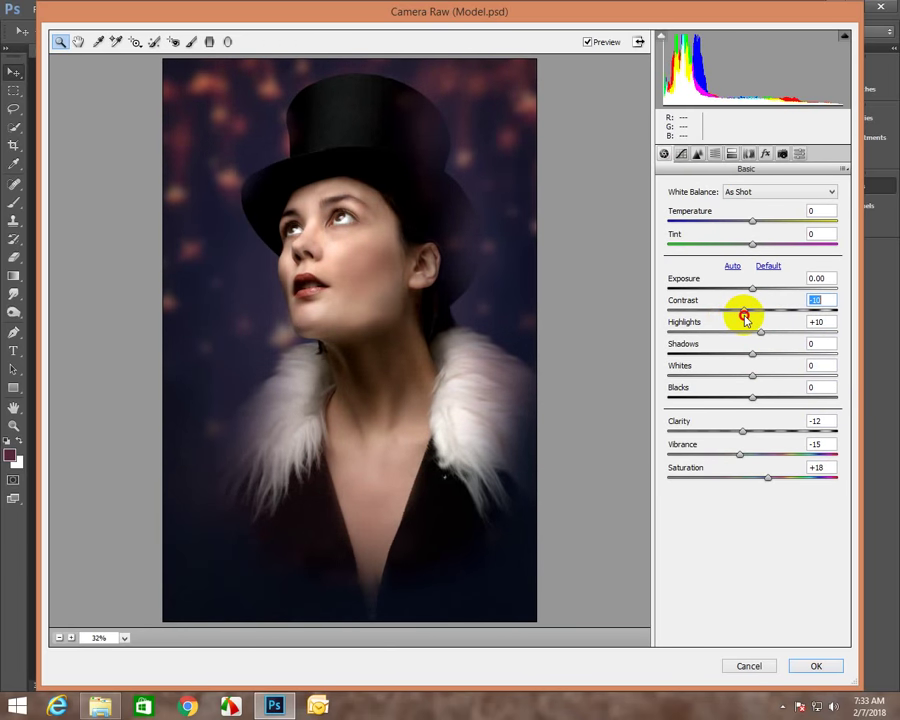
click(814, 664)
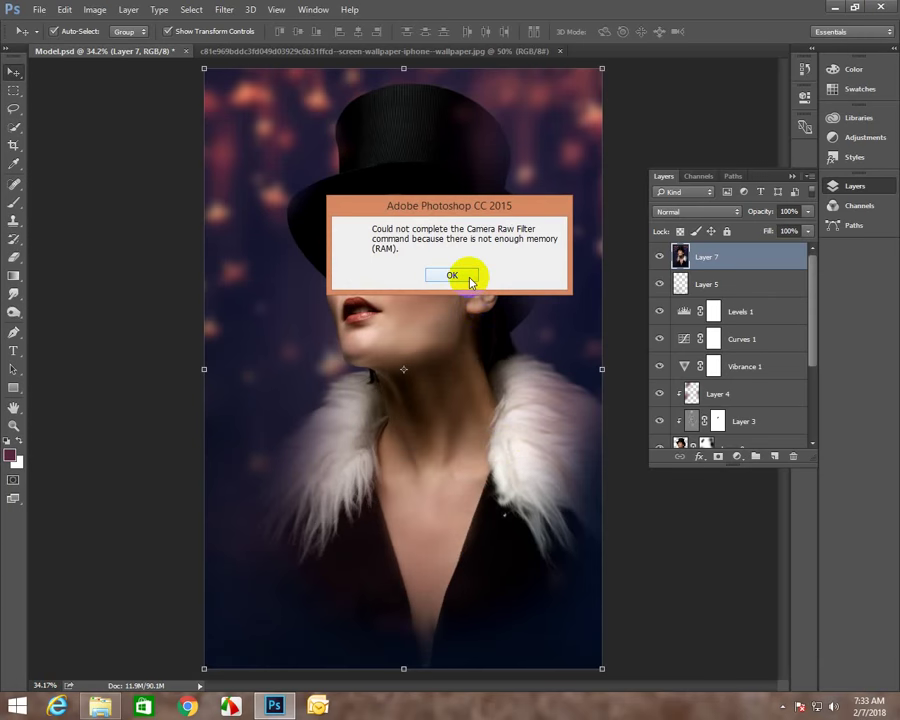
Dismiss the insufficient-memory error and return to the merged Layer 7 canvas.
click(470, 279)
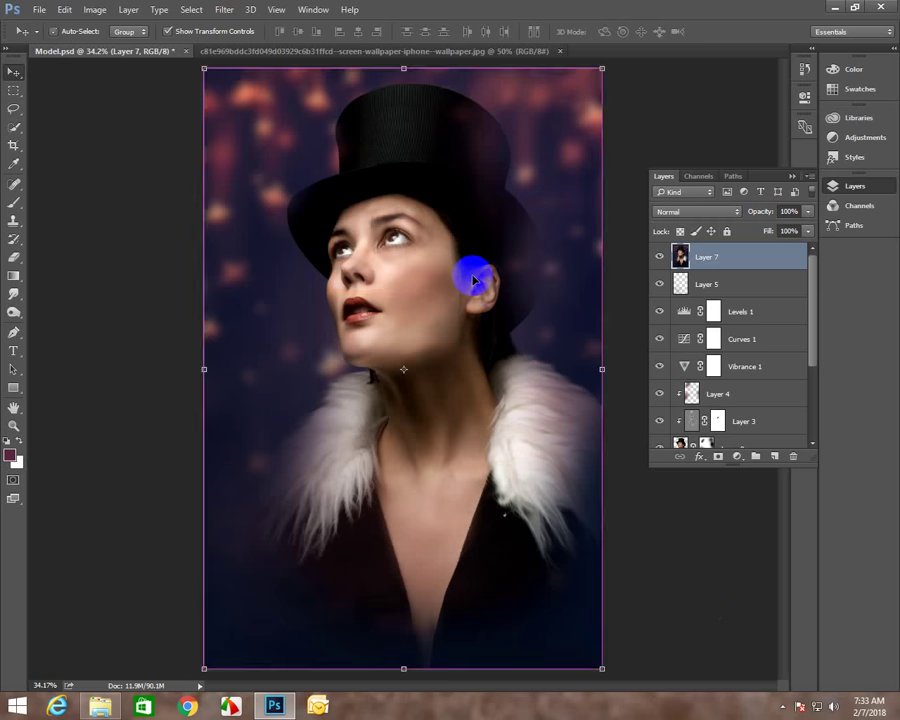
click(741, 460)
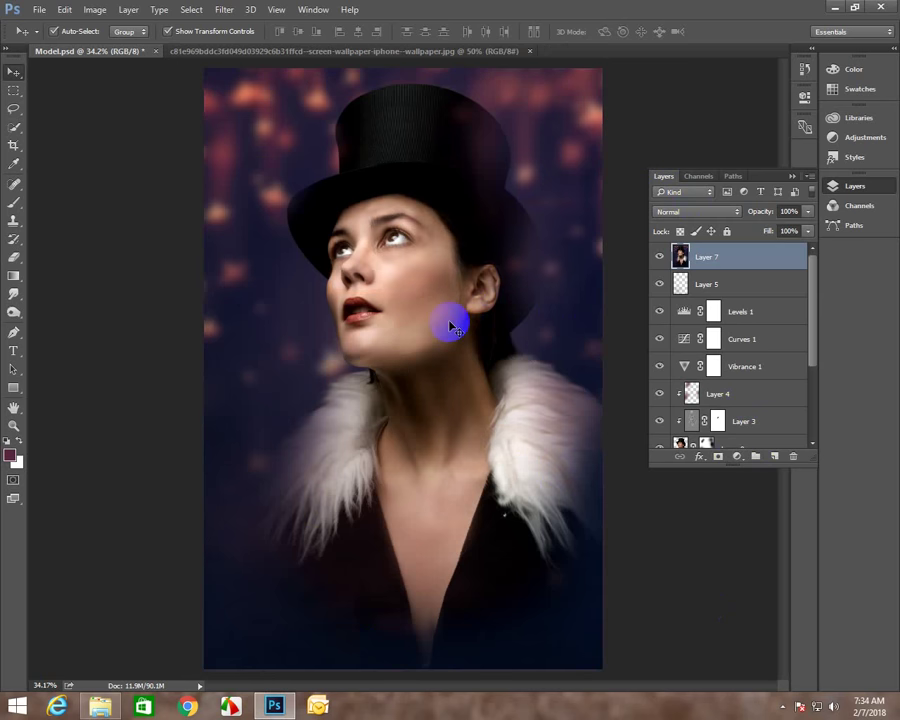